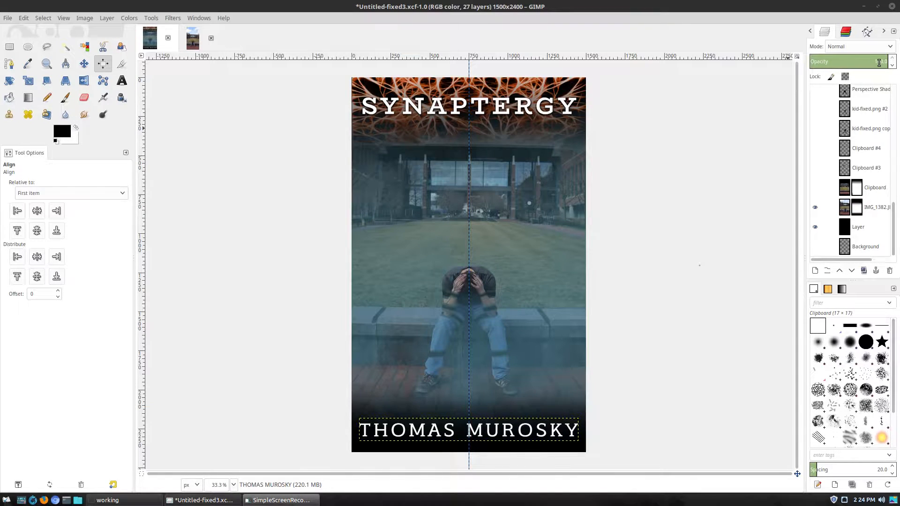
scroll(839, 239, "up", 5)
scroll(831, 193, "up", 5)
scroll(872, 201, "down", 4)
scroll(871, 195, "up", 4)
left_click(868, 167)
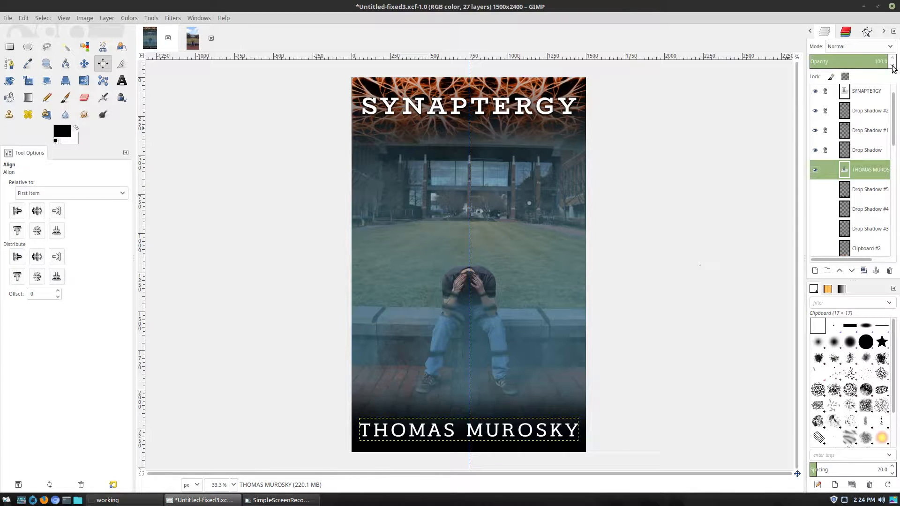
left_click(867, 63)
left_click_drag(867, 63, 890, 71)
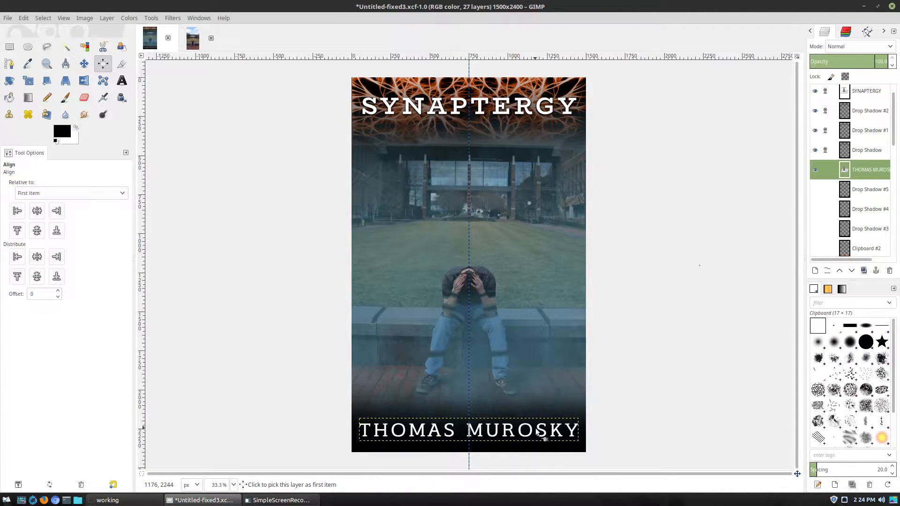
scroll(540, 432, "up", 2)
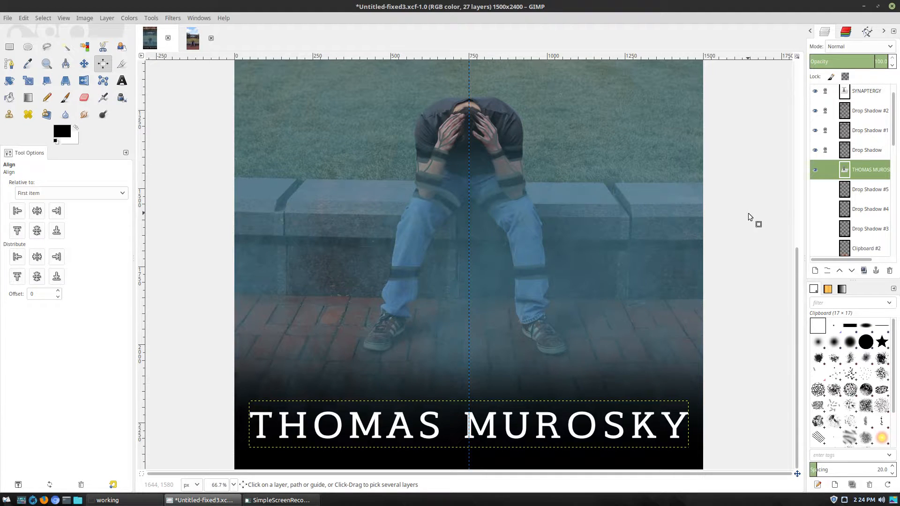
right_click(858, 171)
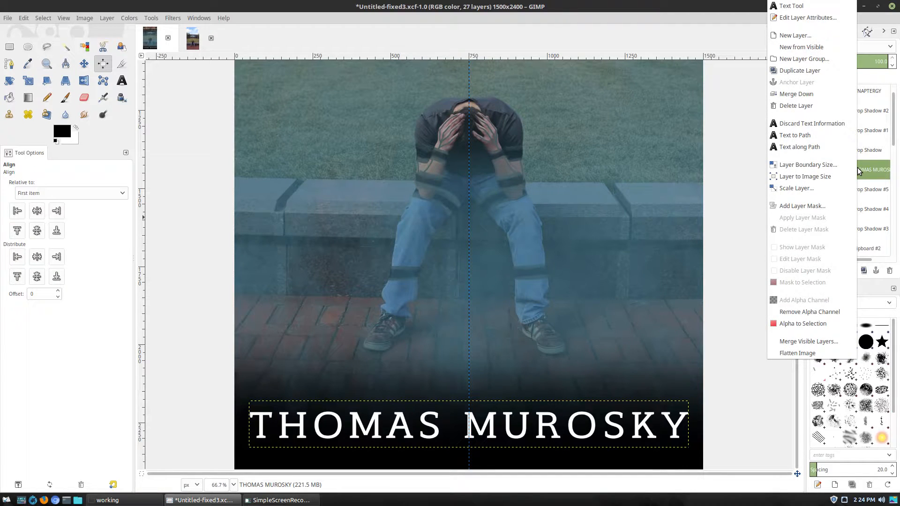
left_click(818, 207)
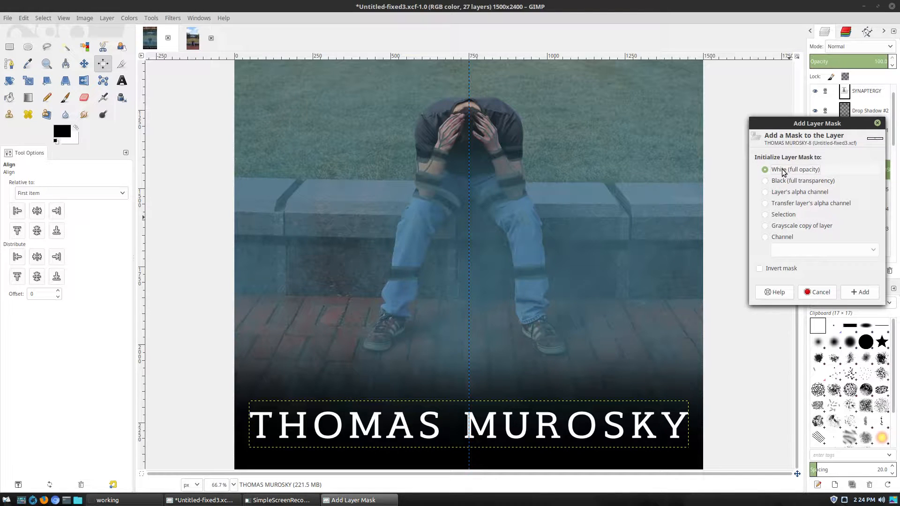
left_click(783, 181)
left_click(790, 192)
left_click(800, 169)
left_click(803, 180)
left_click(803, 169)
left_click(803, 181)
left_click(856, 291)
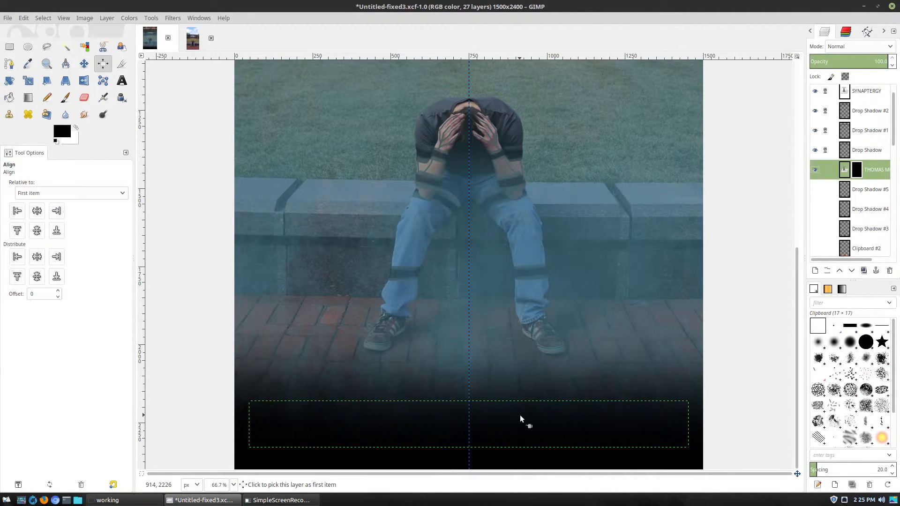
left_click(13, 99)
left_click(847, 172)
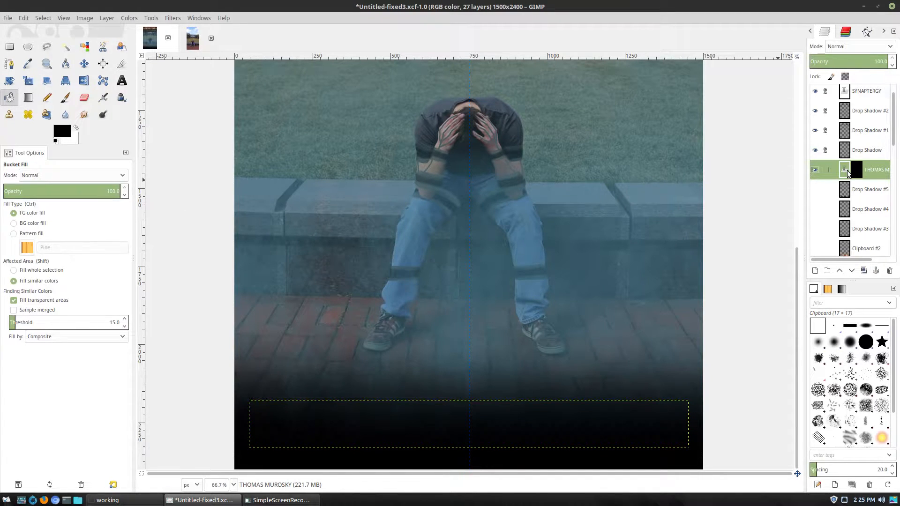
left_click(856, 170)
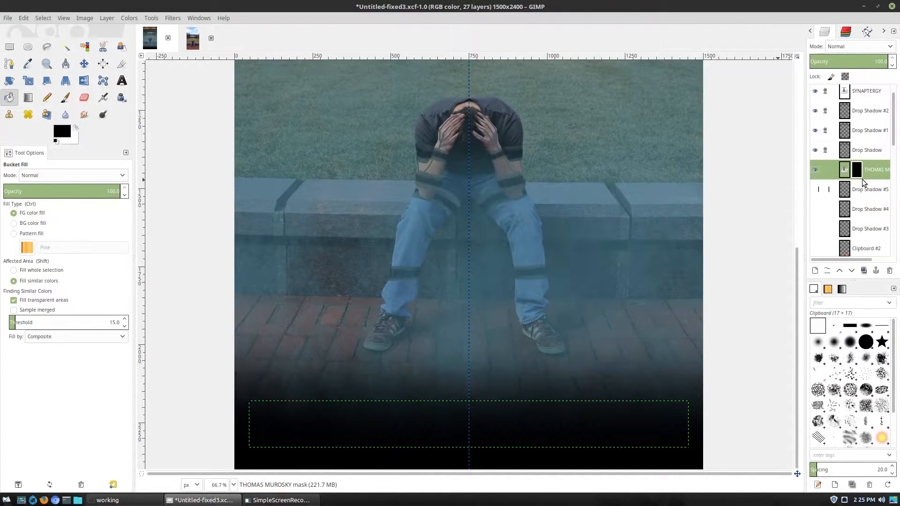
left_click(842, 174)
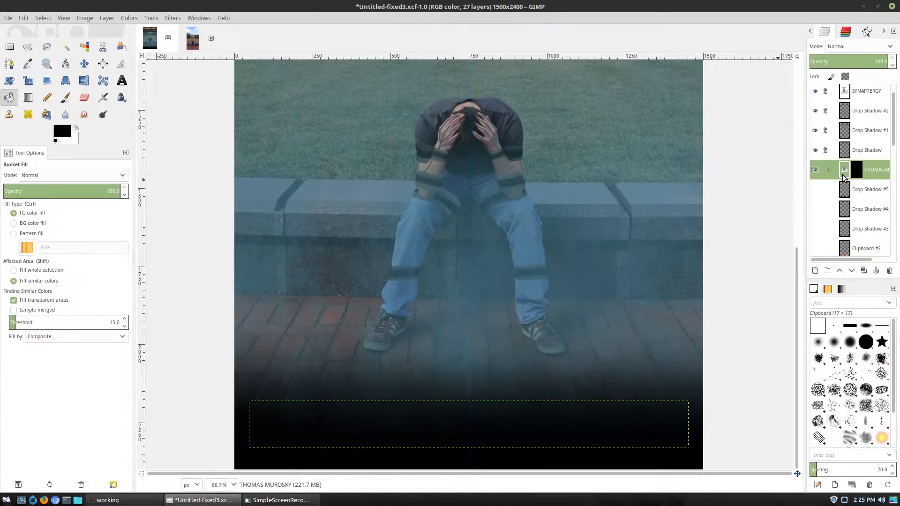
left_click(860, 173)
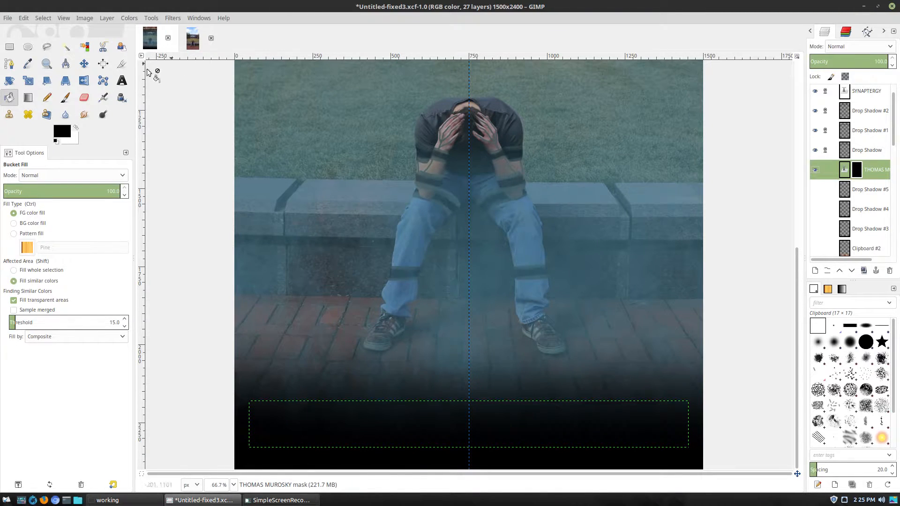
- Set white as the paint colour, test-fill the mask selection, then undo the fill
left_click(76, 128)
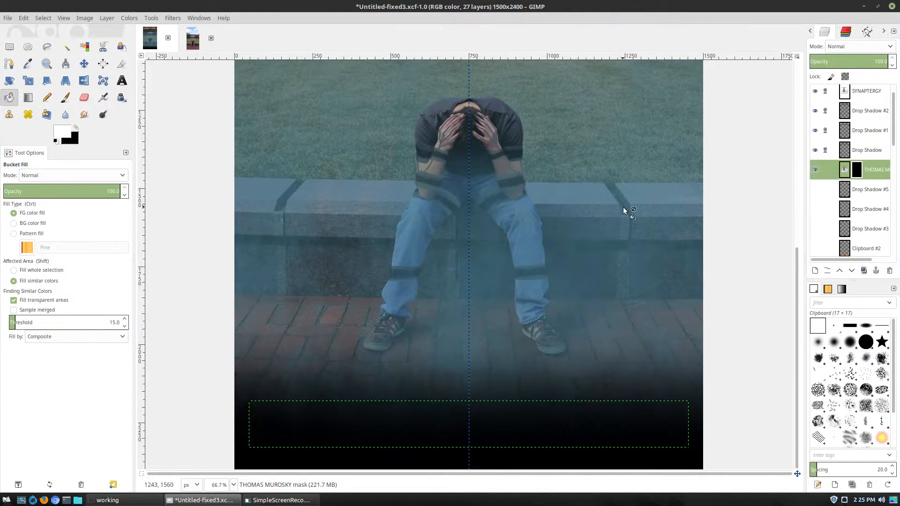
left_click(547, 437)
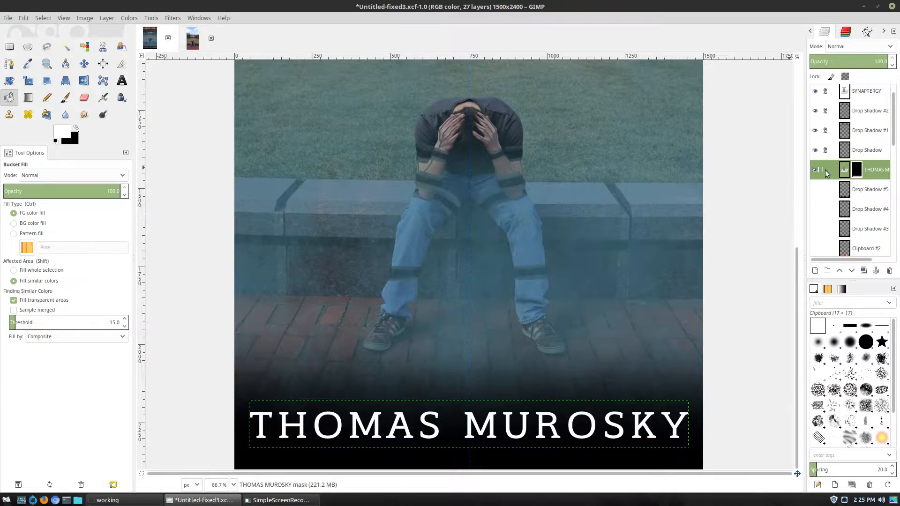
key("ctrl+z")
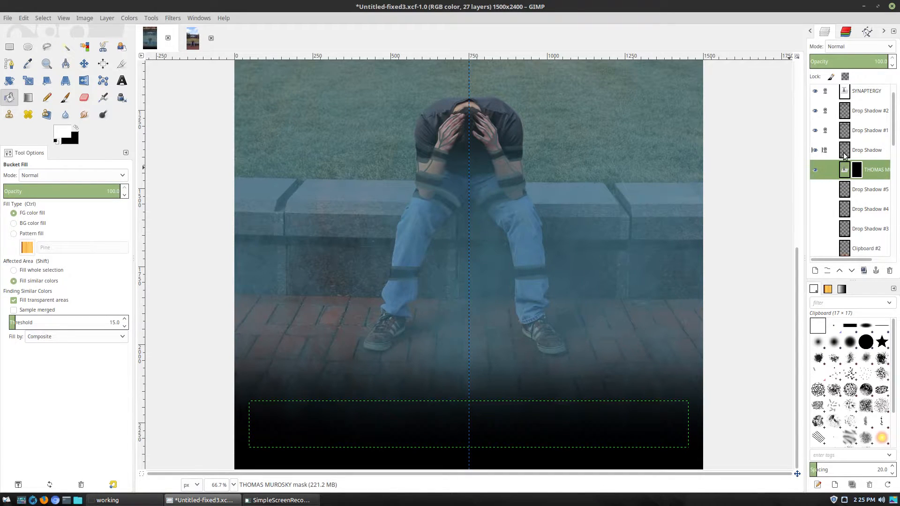
left_click(28, 97)
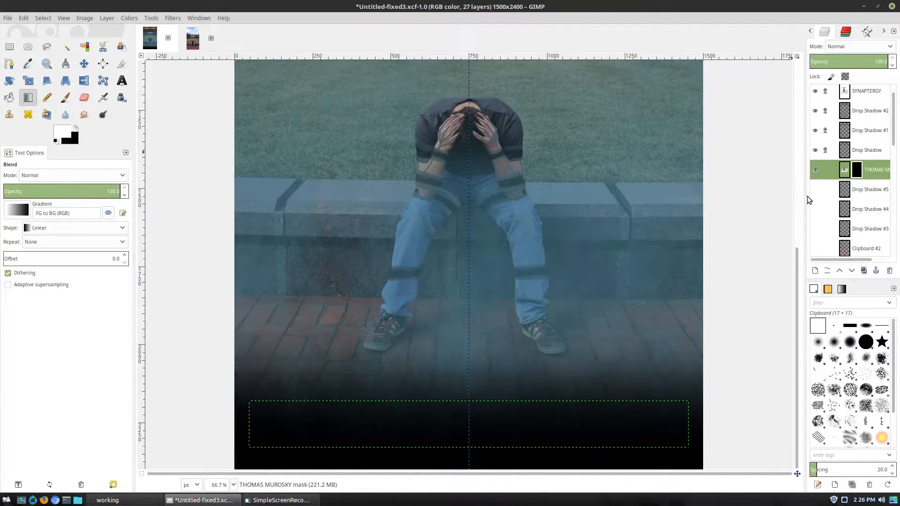
- Select the Blinds gradient from the Gradients list
left_click(842, 289)
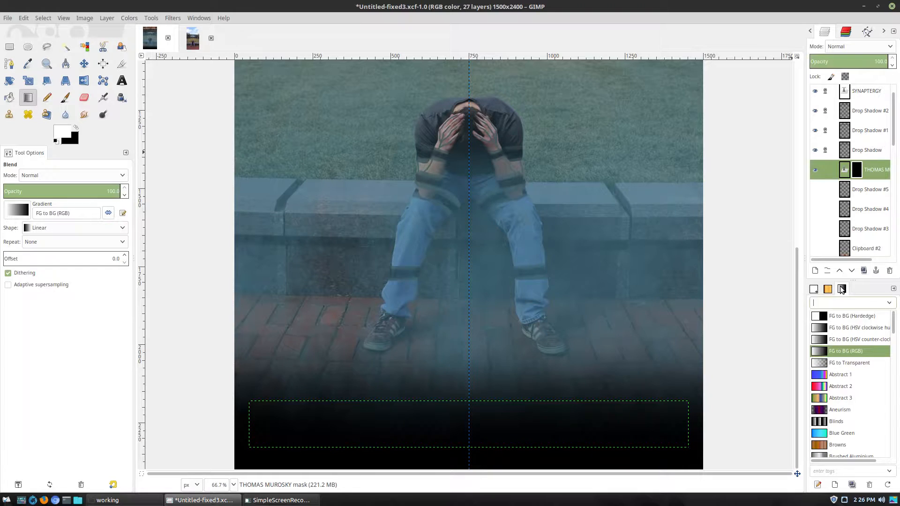
left_click(850, 364)
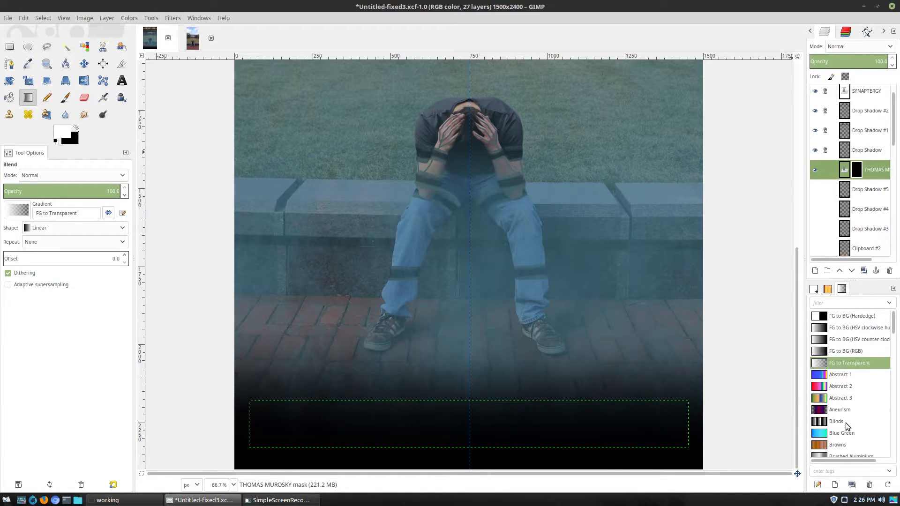
left_click_drag(844, 424, 823, 424)
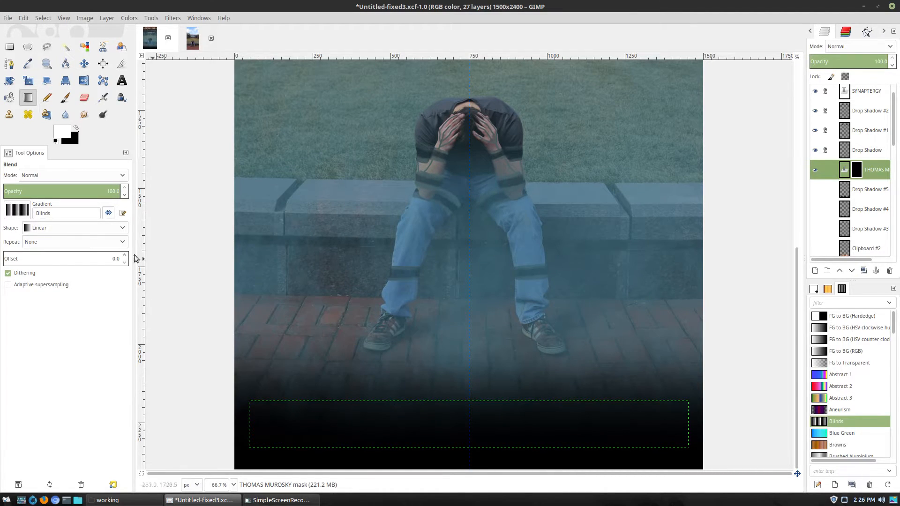
left_click_drag(15, 216, 432, 431)
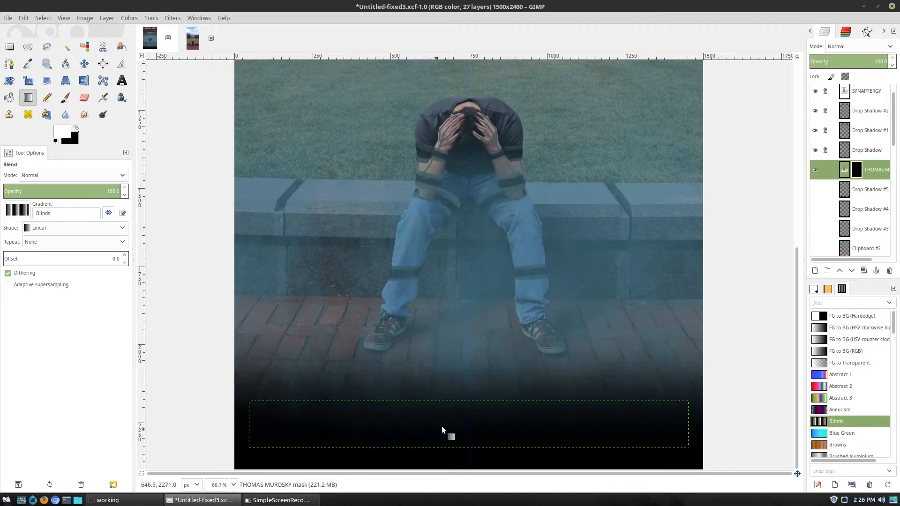
- Try horizontal and vertical Blinds gradients across the author name on the mask, undoing each
left_click_drag(251, 422, 365, 425)
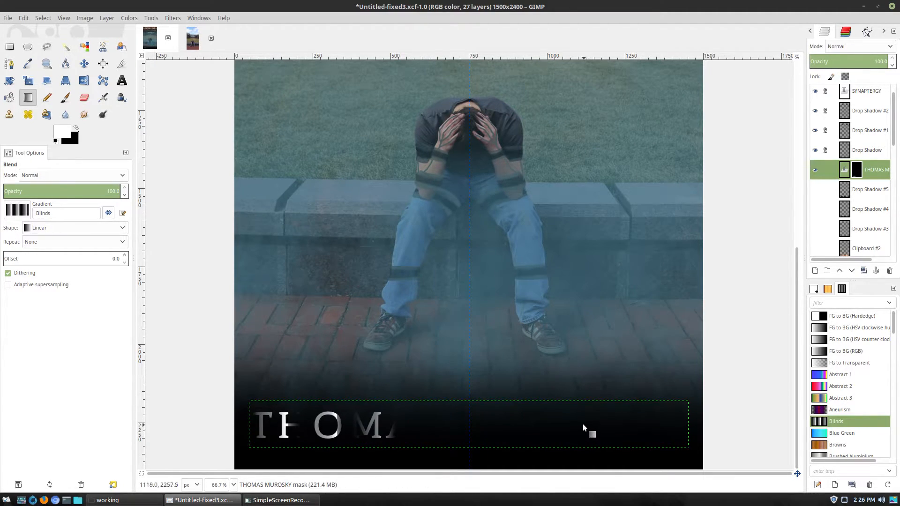
key("ctrl+z")
left_click_drag(250, 425, 687, 426)
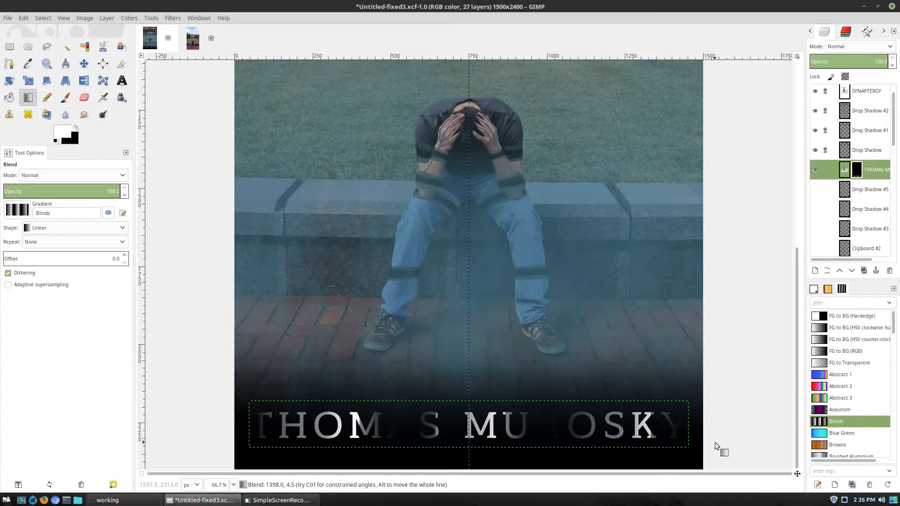
key("Escape")
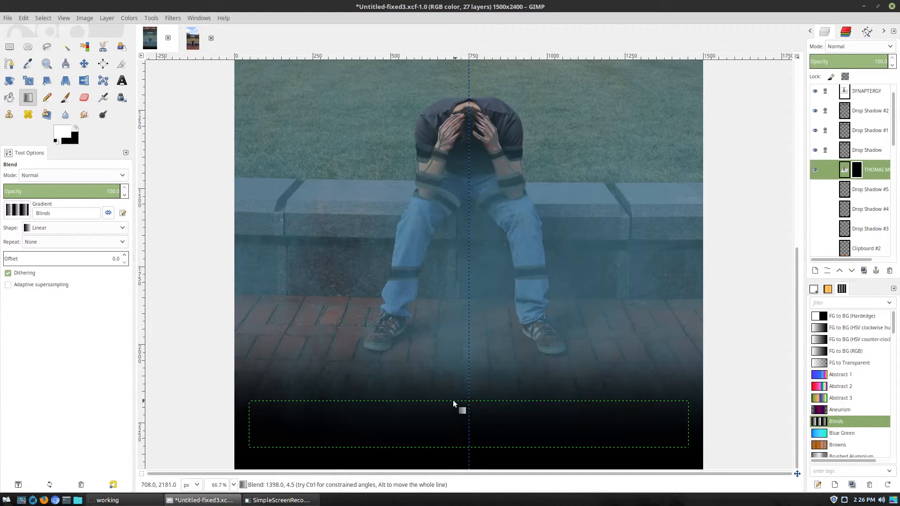
left_click_drag(470, 403, 469, 448)
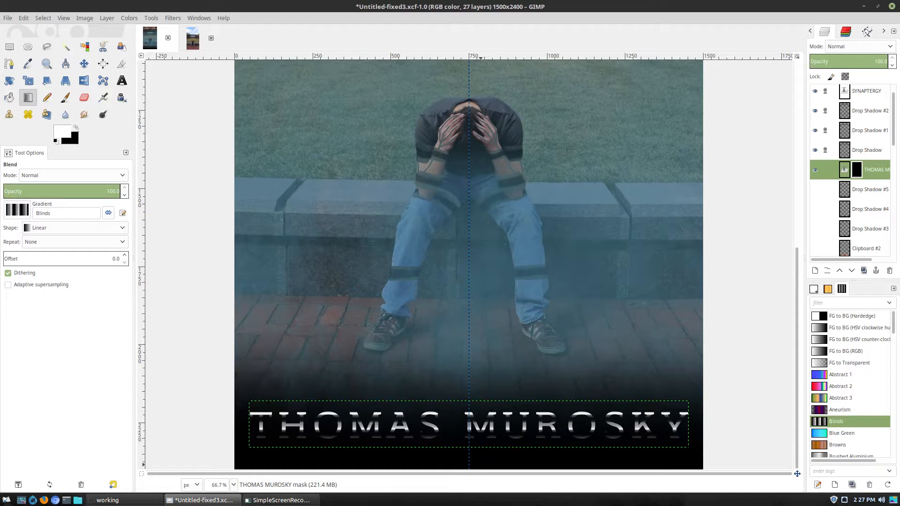
key("Escape")
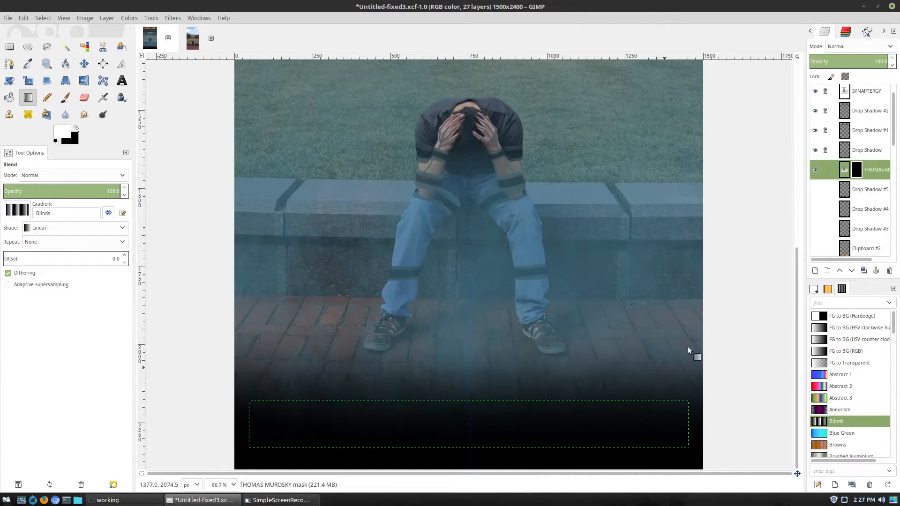
- Test FG to Transparent fades on the mask, then undo them and remove the mask
left_click(830, 365)
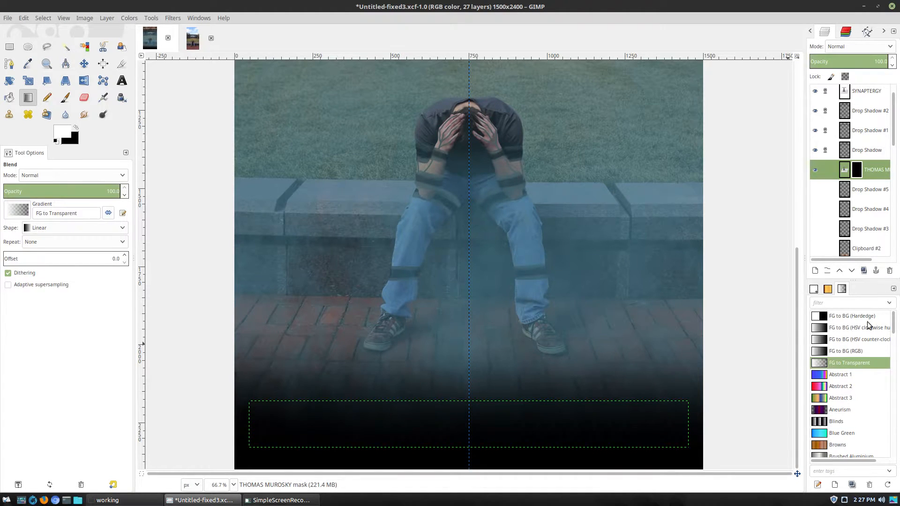
left_click_drag(470, 402, 471, 448)
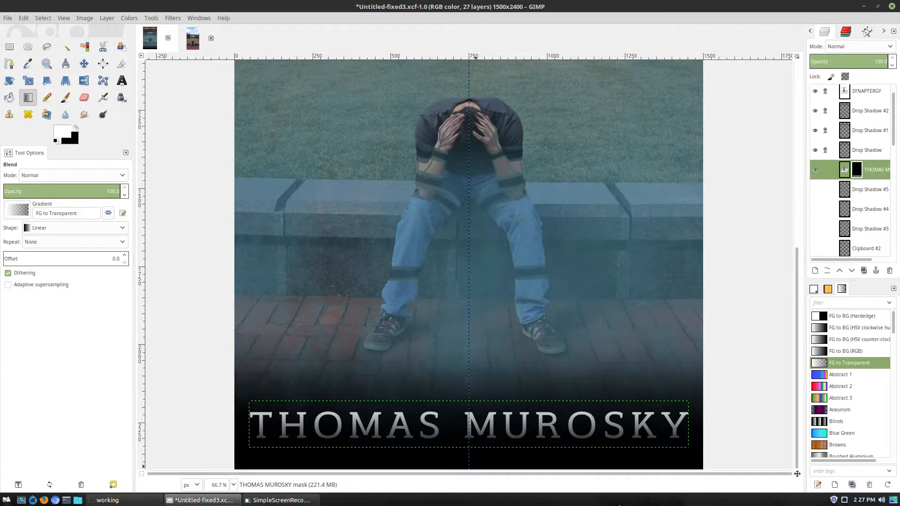
key("ctrl+z")
left_click_drag(471, 446, 465, 399)
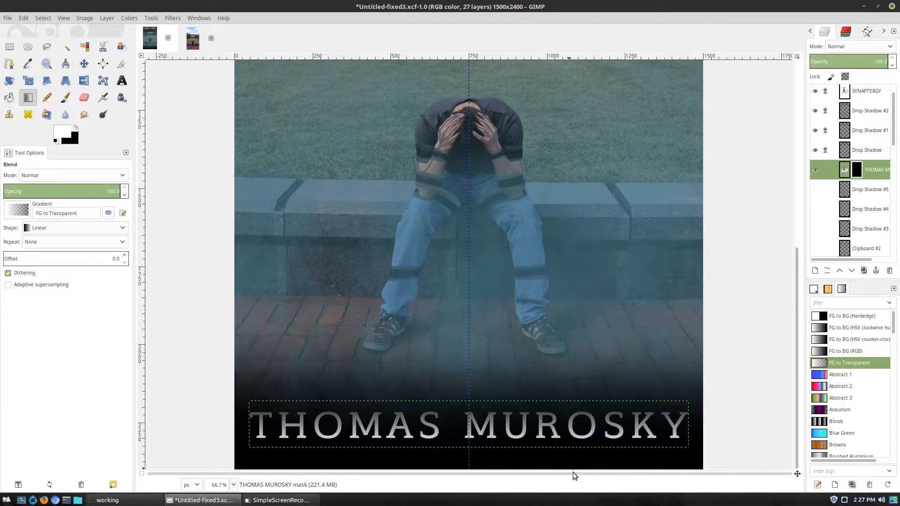
key("ctrl+z")
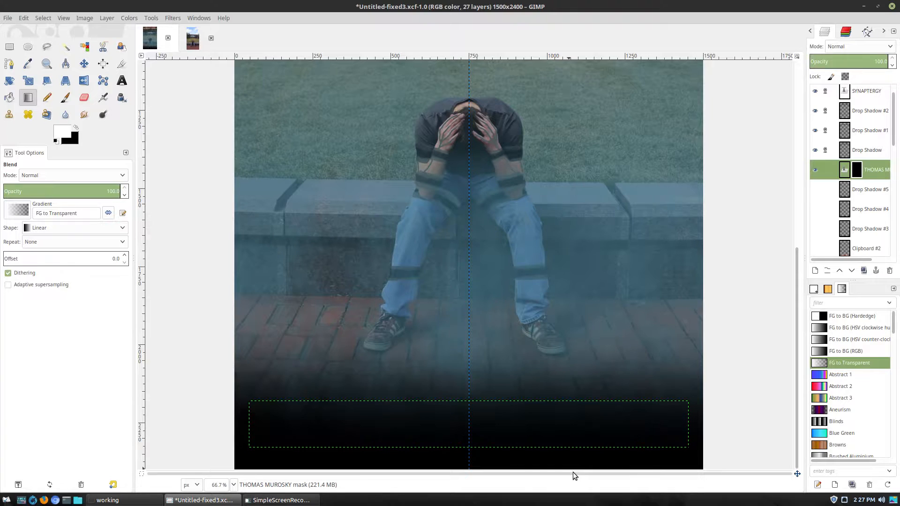
key("ctrl+z")
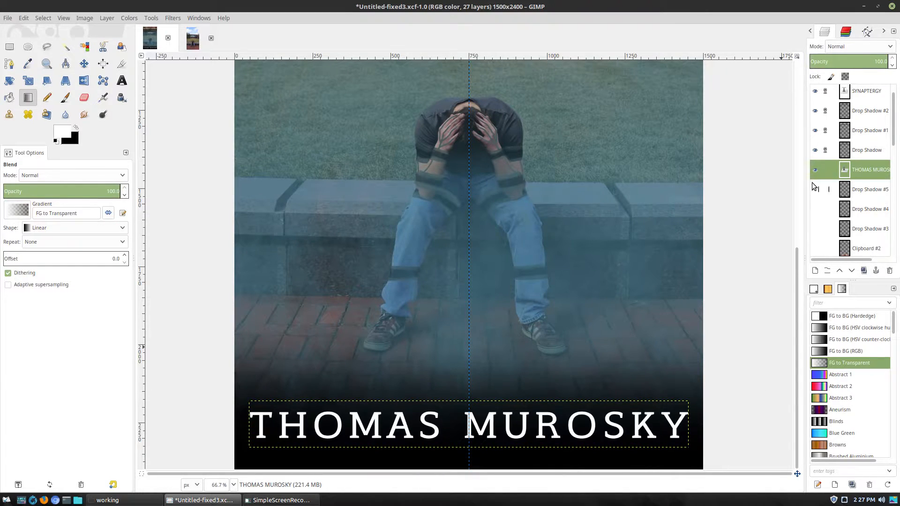
- Dismiss the trans-pads layer menu unchanged and select the Clipboard #1 header layer
scroll(729, 302, "down", 3)
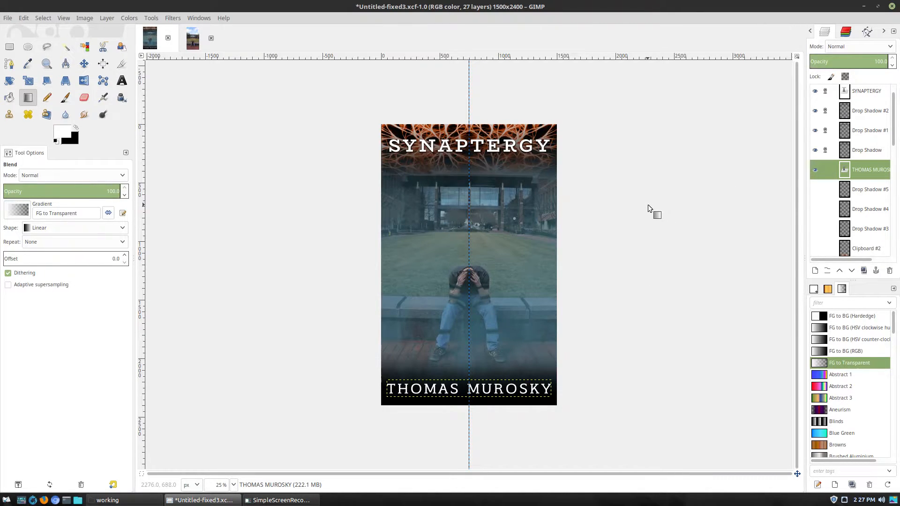
scroll(851, 178, "up", 1)
scroll(474, 150, "up", 2)
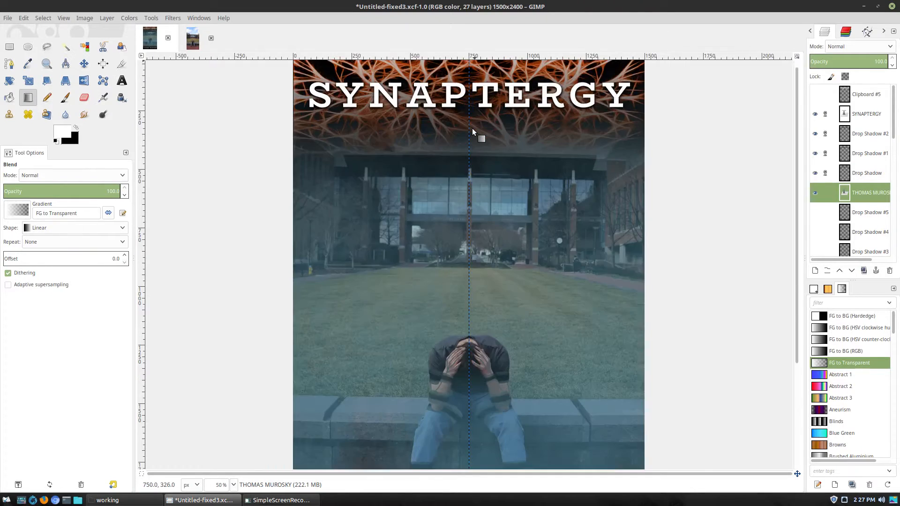
scroll(473, 131, "up", 1)
scroll(553, 162, "down", 1)
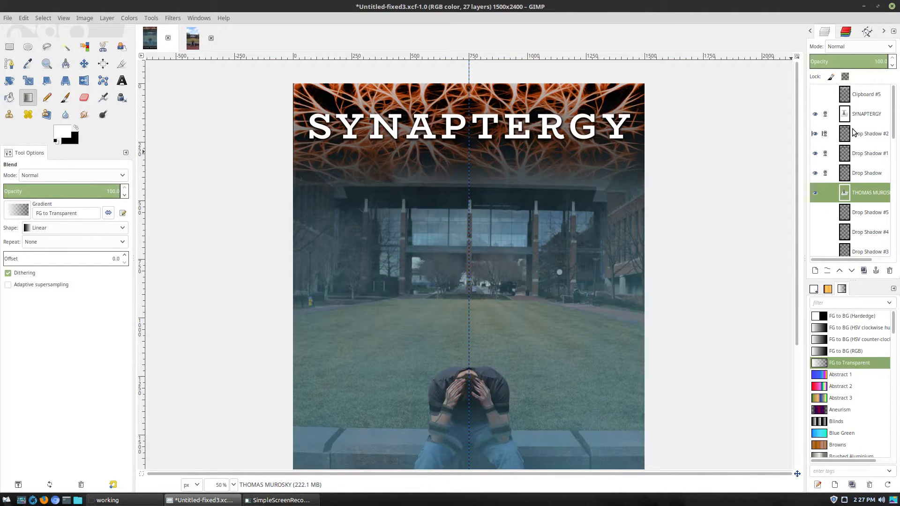
scroll(865, 141, "down", 5)
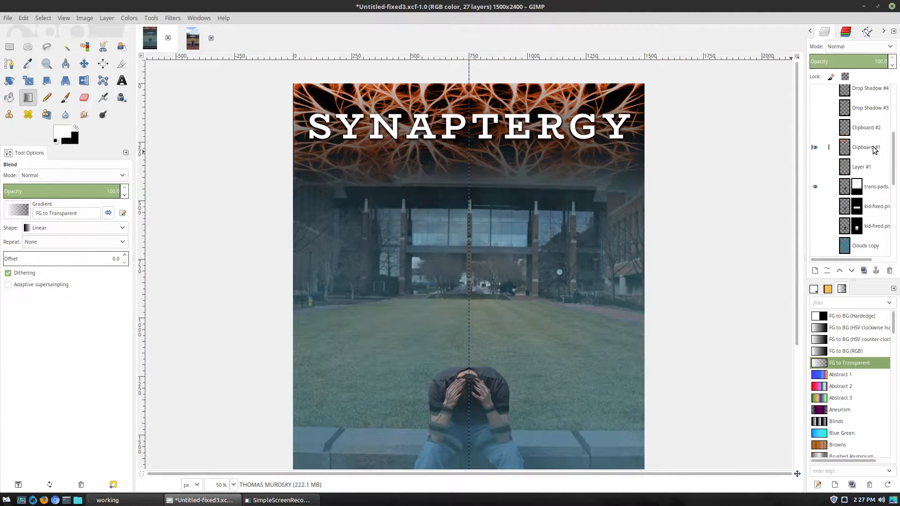
right_click(858, 190)
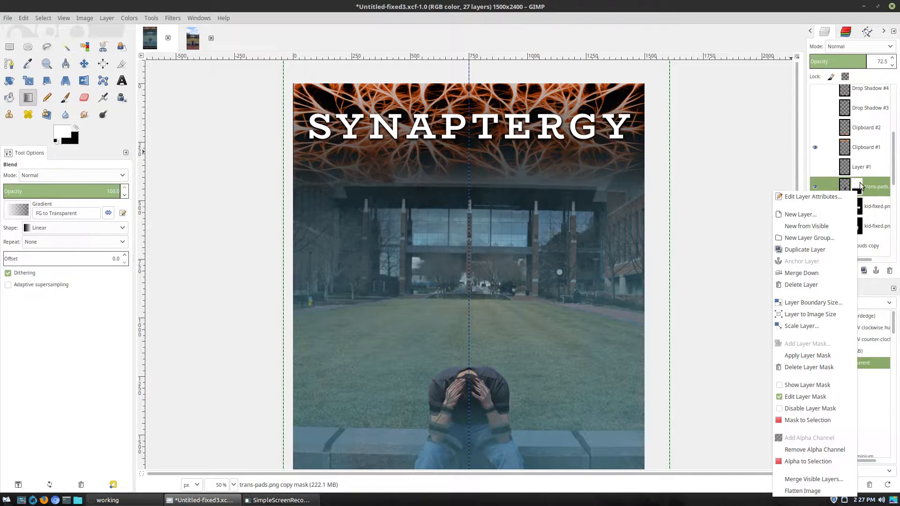
left_click(756, 139)
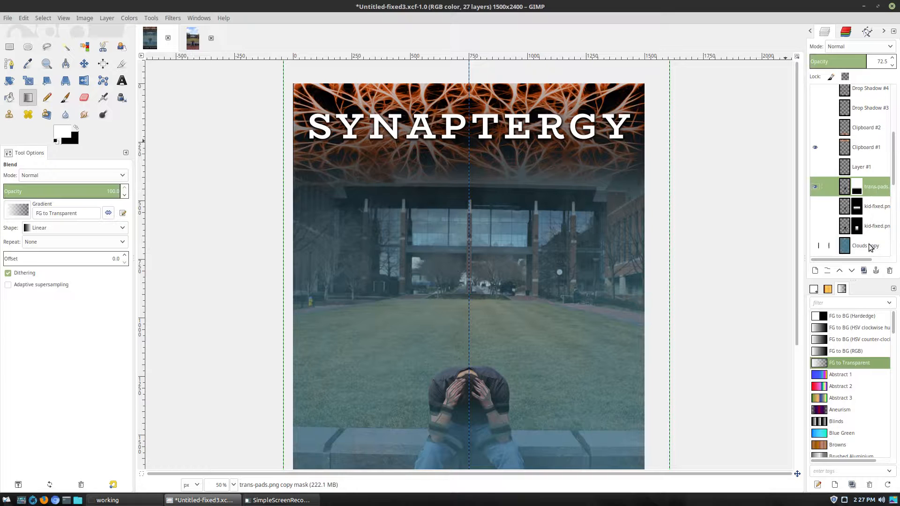
left_click(868, 147)
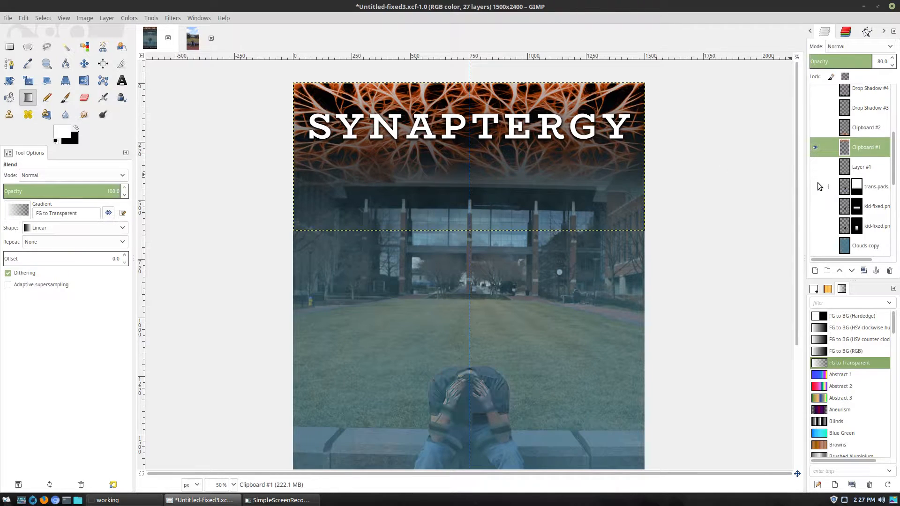
- Hide IMG_1382, the black fill, SYNAPTERGY, both drop shadows and Clouds to isolate the header
scroll(811, 227, "down", 3)
scroll(808, 224, "down", 4)
left_click(815, 226)
left_click(815, 207)
scroll(820, 225, "up", 5)
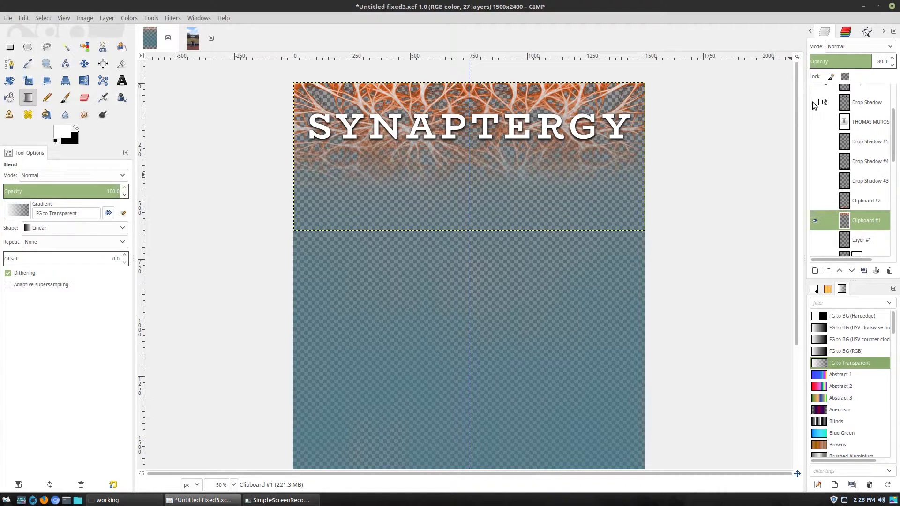
scroll(815, 112, "up", 2)
left_click(815, 113)
left_click(815, 133)
left_click(815, 153)
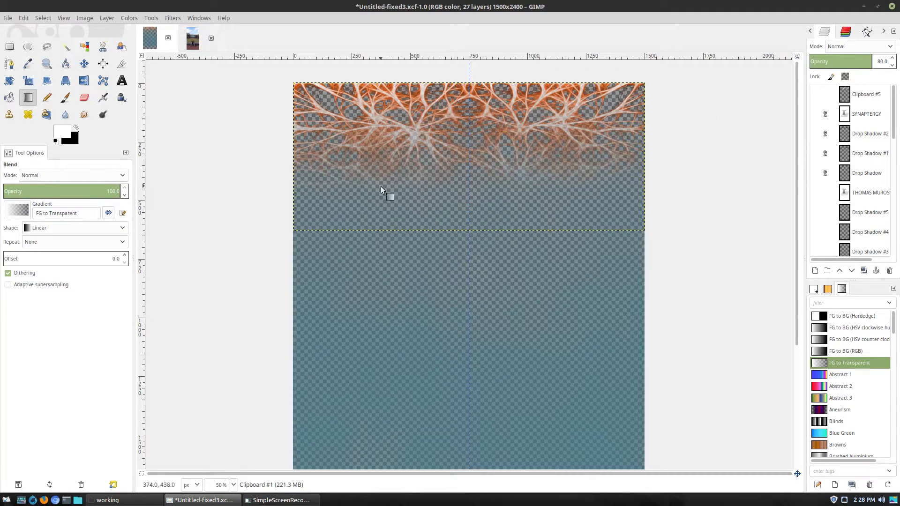
scroll(831, 196, "down", 3)
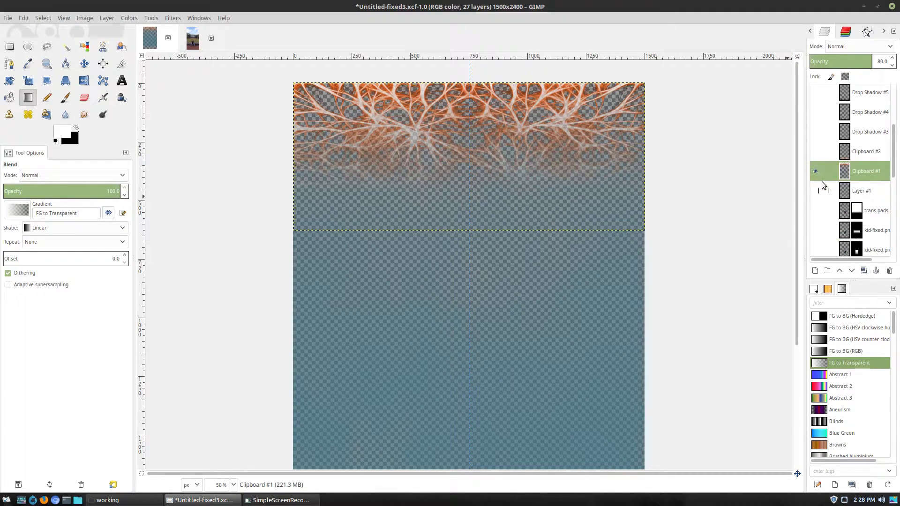
scroll(823, 181, "down", 6)
left_click(815, 146)
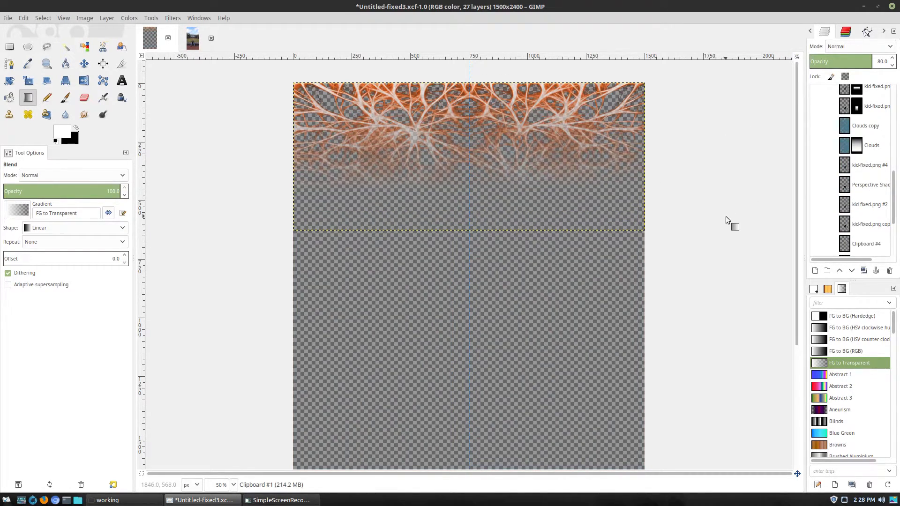
scroll(481, 114, "up", 3)
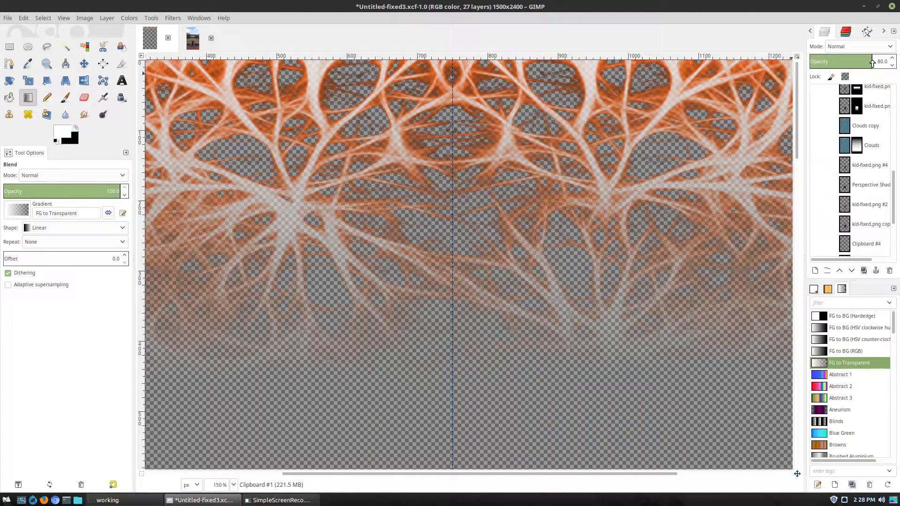
- Set the Clipboard #1 header layer's opacity to 80
left_click_drag(872, 63, 890, 62)
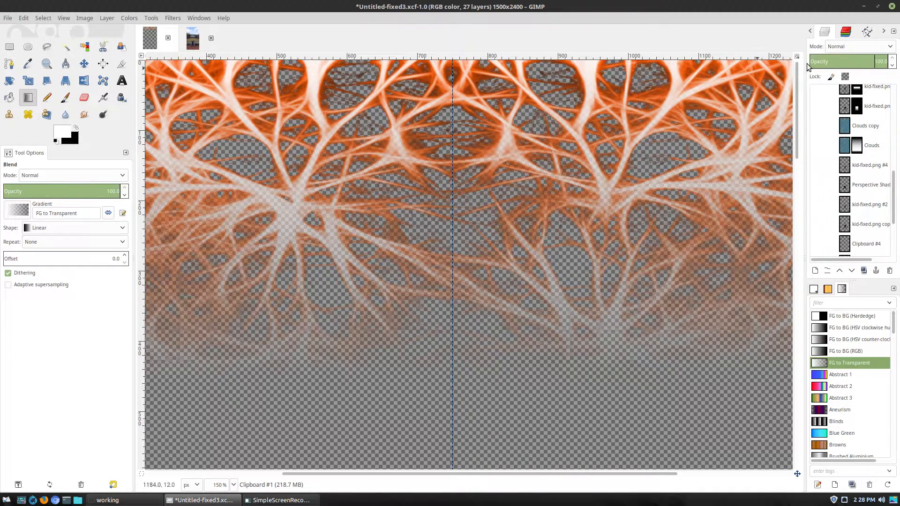
mouse_move(879, 60)
left_mouse_down()
mouse_move(858, 62)
mouse_move(871, 67)
left_mouse_up()
left_click(882, 62)
type("80")
key("Return")
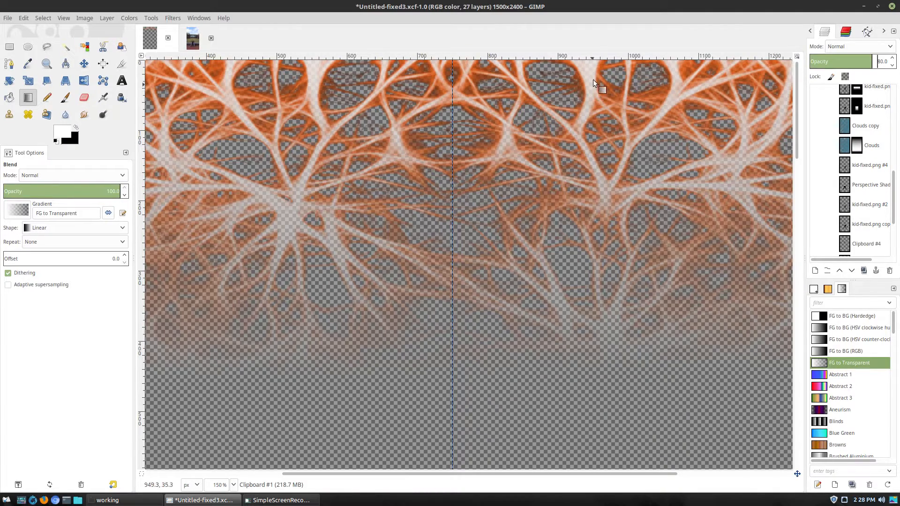
- Show the SYNAPTERGY title and its drop shadows again, hiding Clipboard #5
scroll(586, 66, "up", 5)
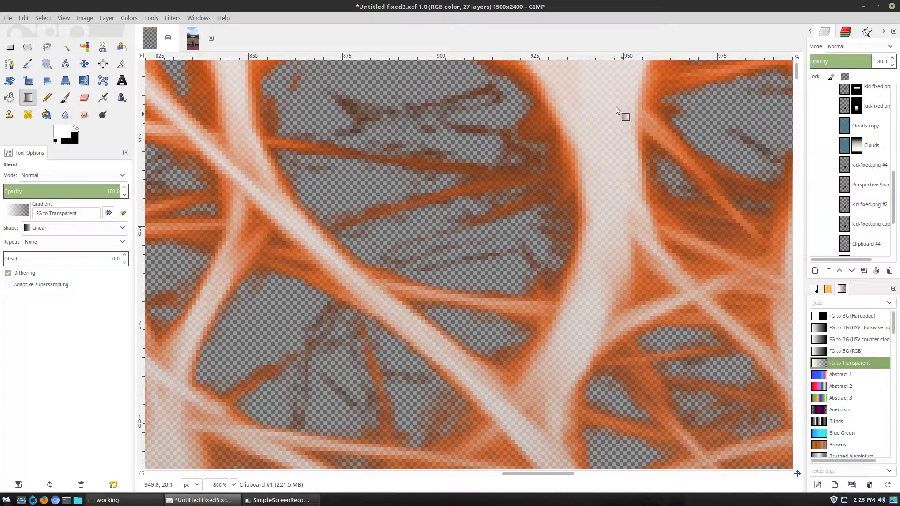
scroll(845, 154, "up", 3)
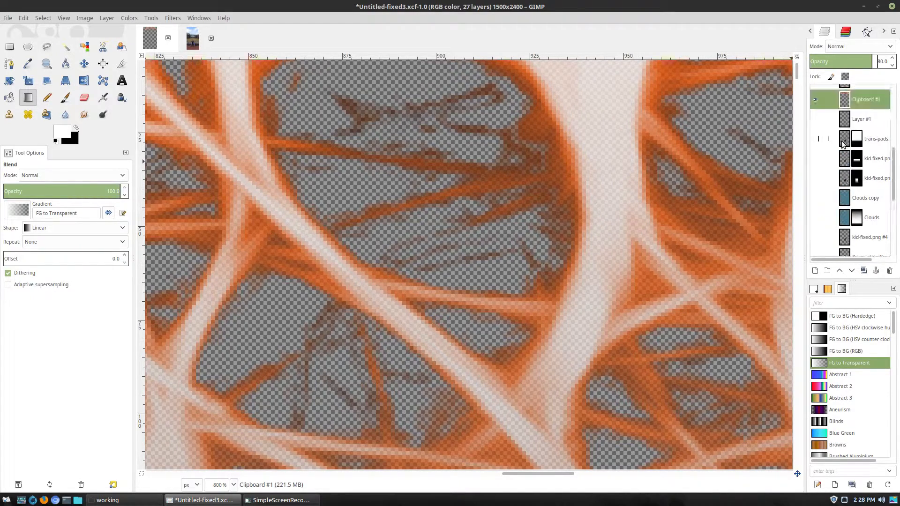
scroll(686, 238, "down", 6)
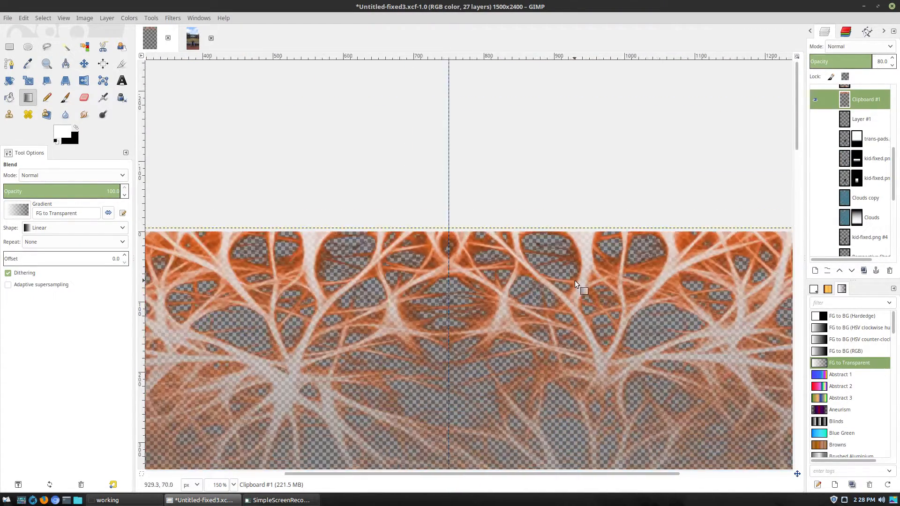
scroll(589, 282, "down", 3)
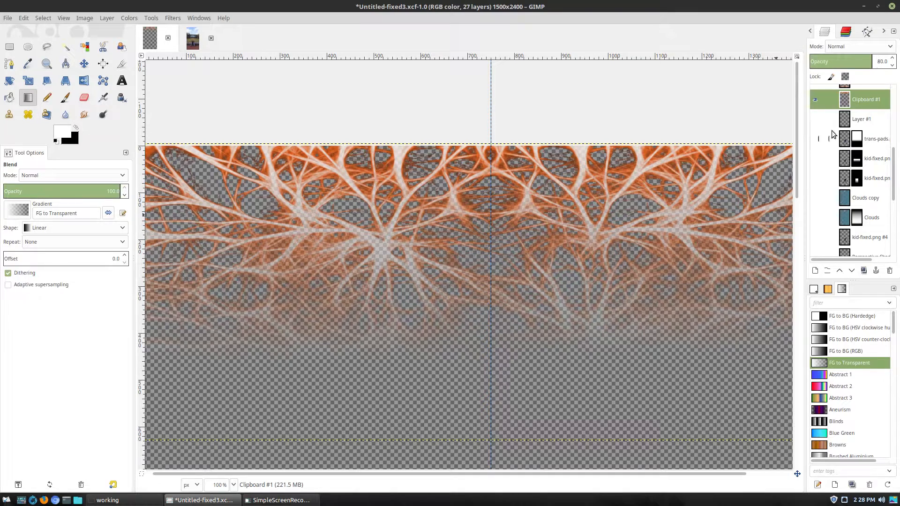
scroll(876, 169, "up", 3)
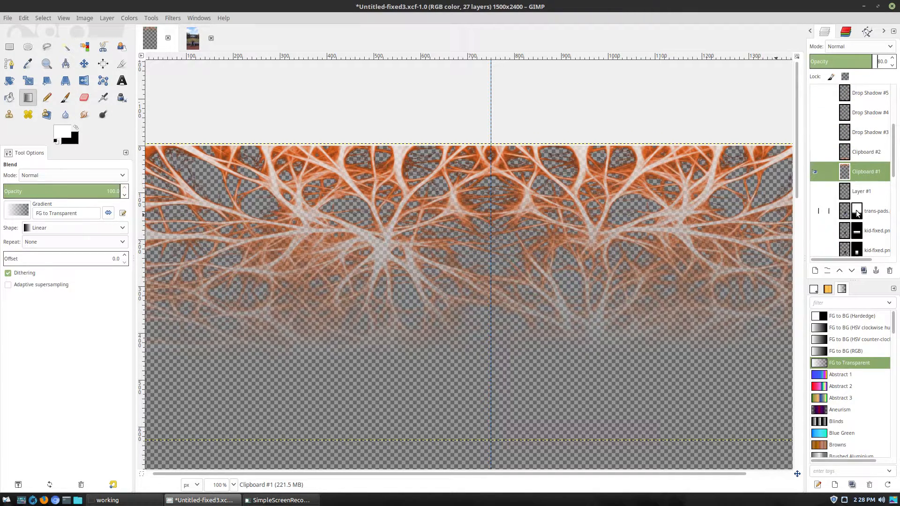
scroll(853, 176, "up", 3)
scroll(853, 178, "down", 3)
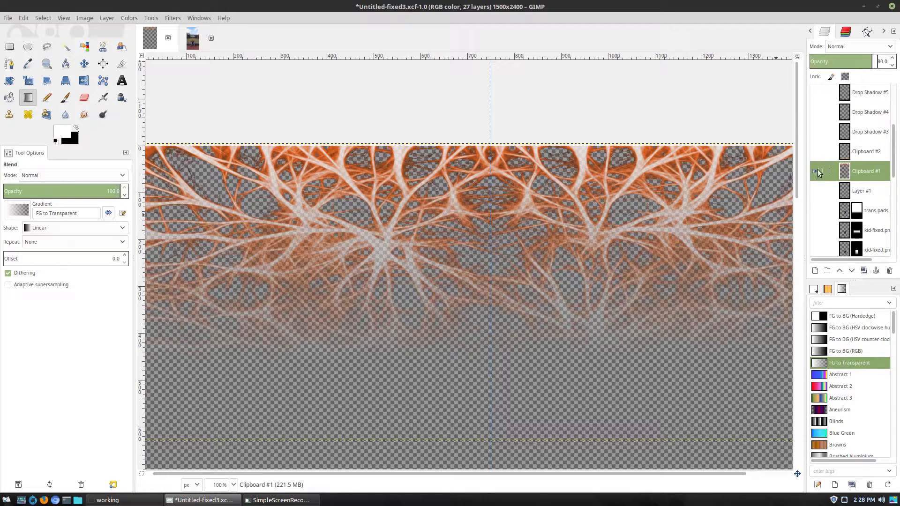
scroll(812, 141, "up", 3)
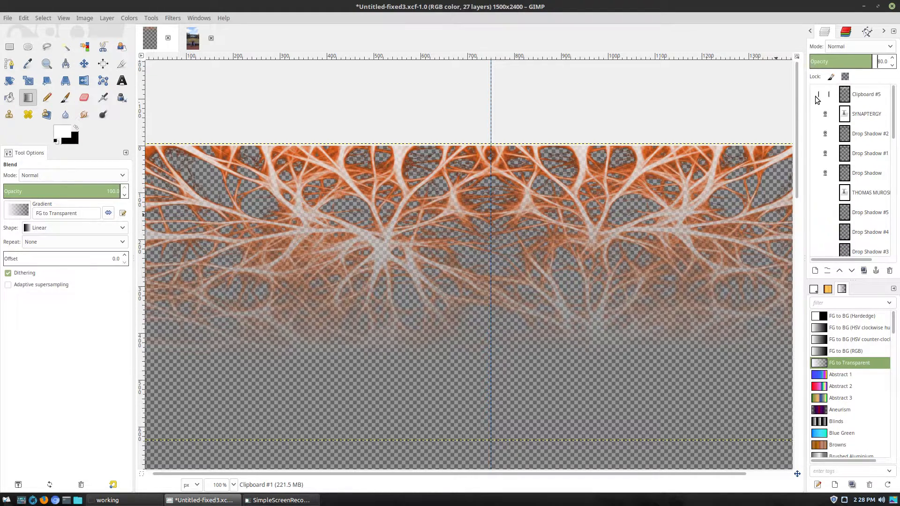
left_click(815, 115)
left_click(815, 95)
left_click(815, 133)
left_click(815, 173)
scroll(810, 223, "down", 1)
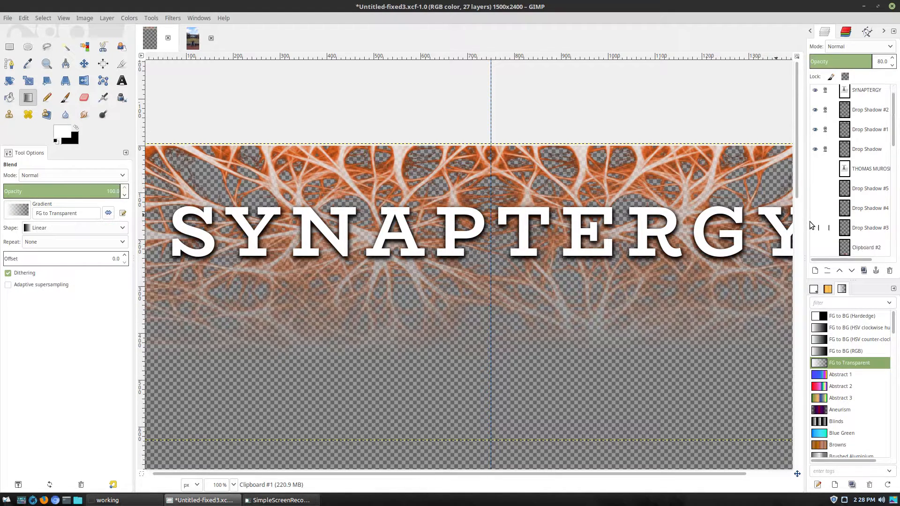
left_click(812, 168)
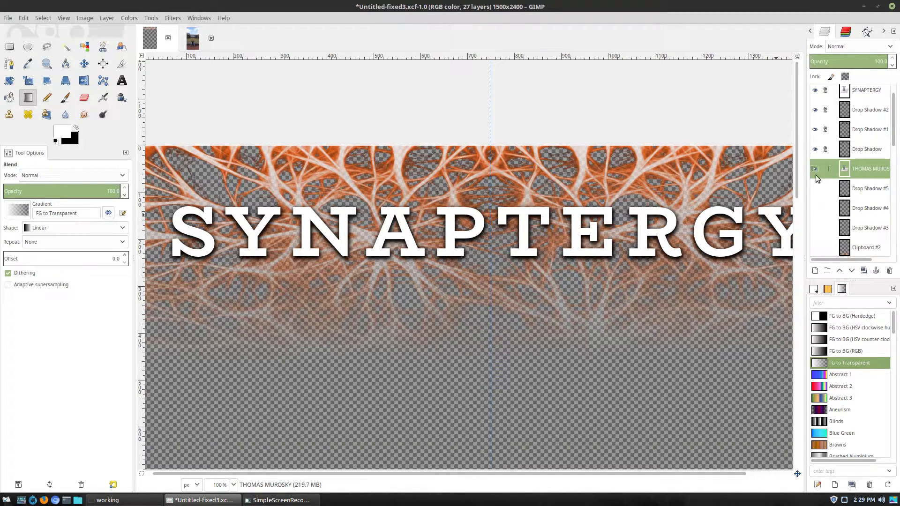
left_click(816, 169)
scroll(816, 171, "down", 1)
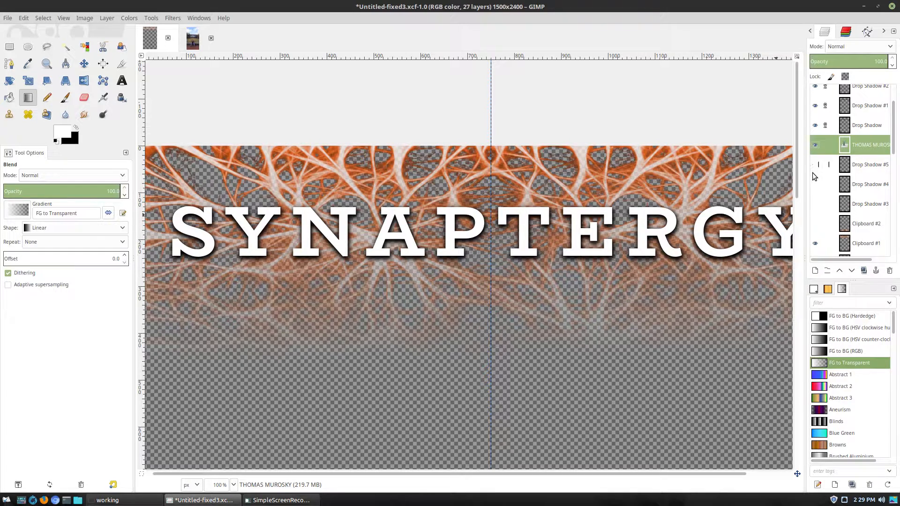
scroll(814, 216, "down", 4)
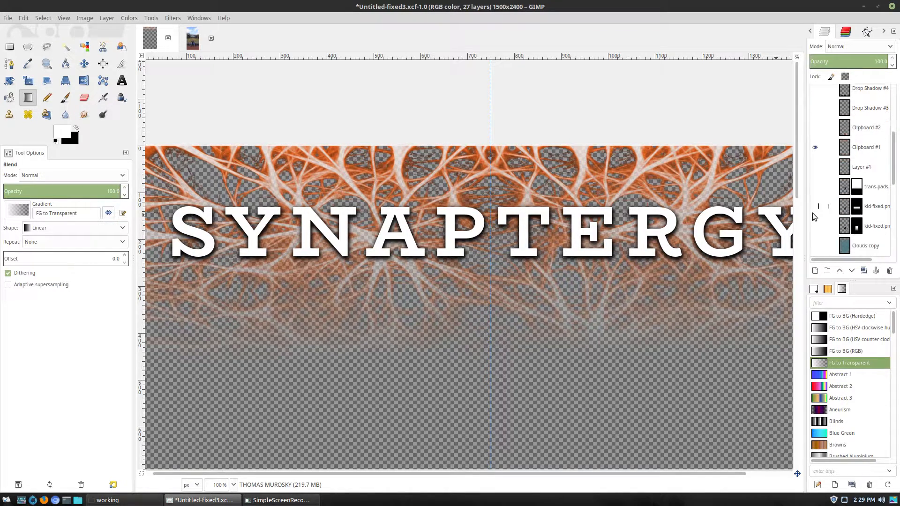
scroll(814, 202, "down", 1)
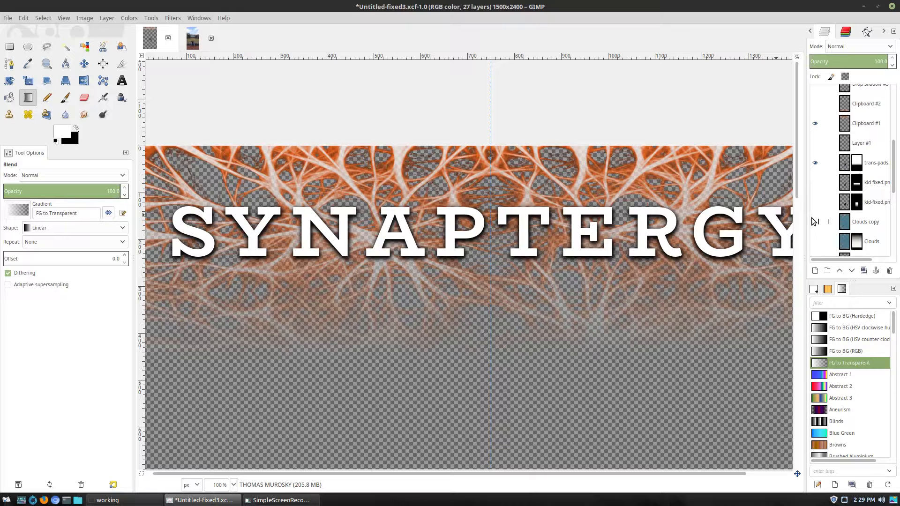
left_click(814, 248)
scroll(816, 220, "down", 8)
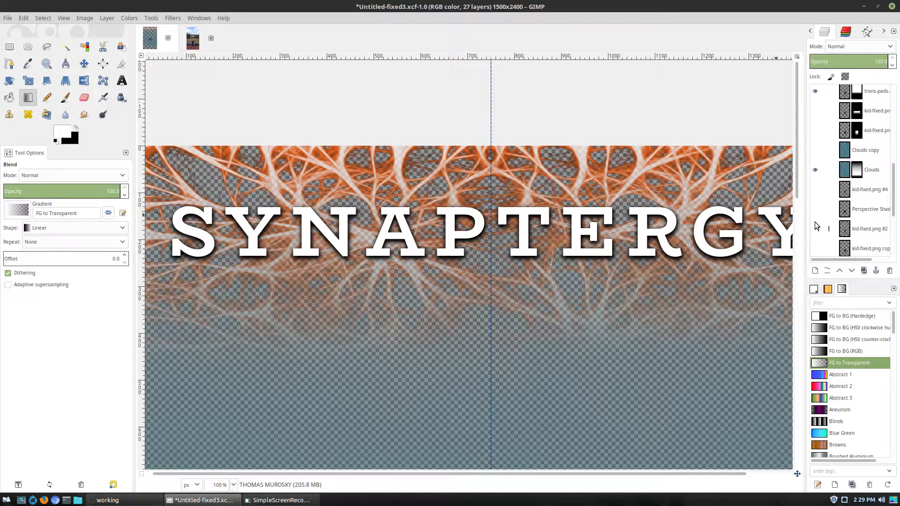
scroll(818, 197, "down", 1)
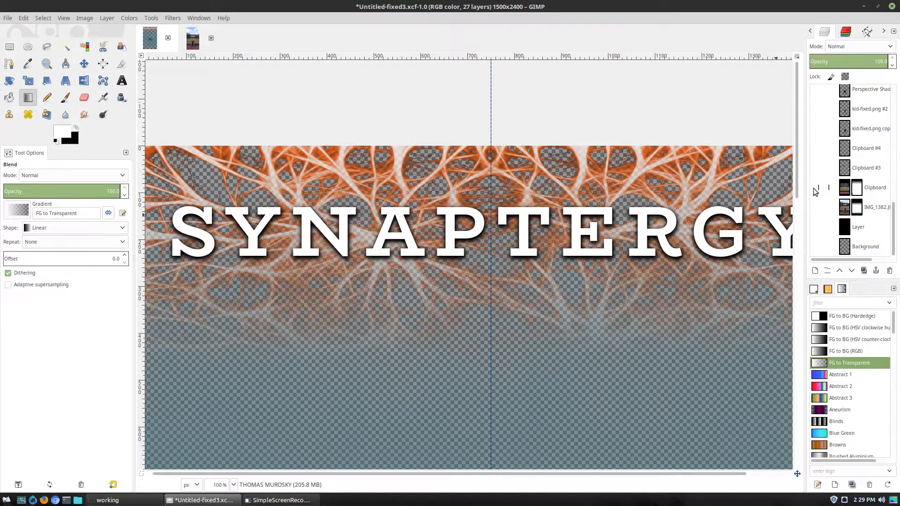
left_click(813, 196)
scroll(689, 291, "down", 3)
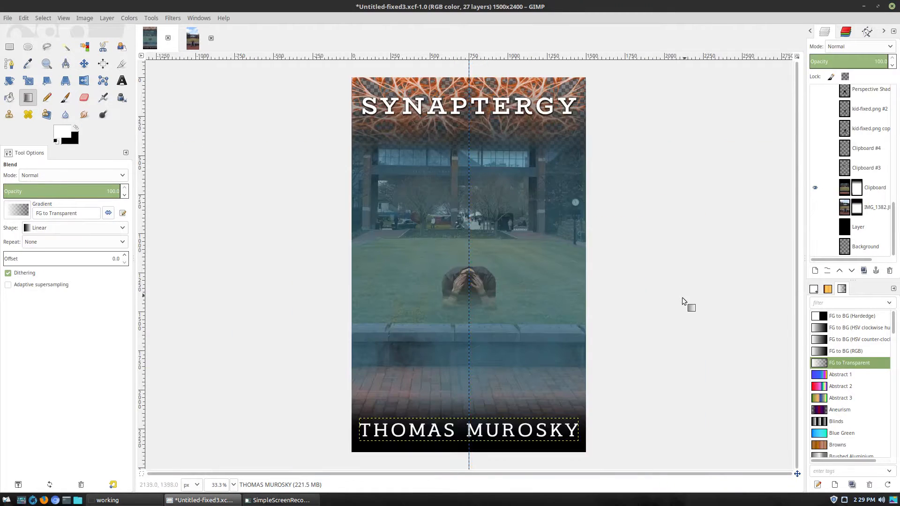
- Swap the Clipboard photo for IMG_1382 and show the black backdrop layer
left_click(815, 188)
left_click(820, 208)
left_click(811, 215)
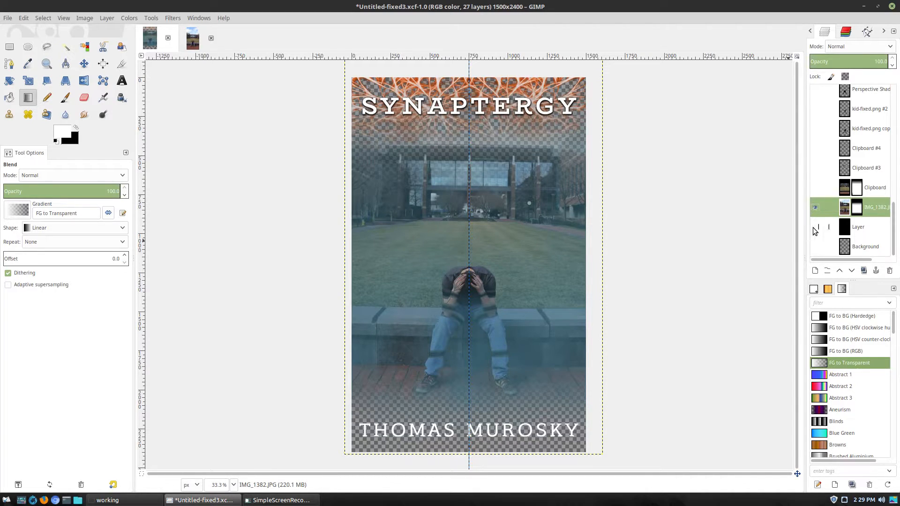
left_click(816, 227)
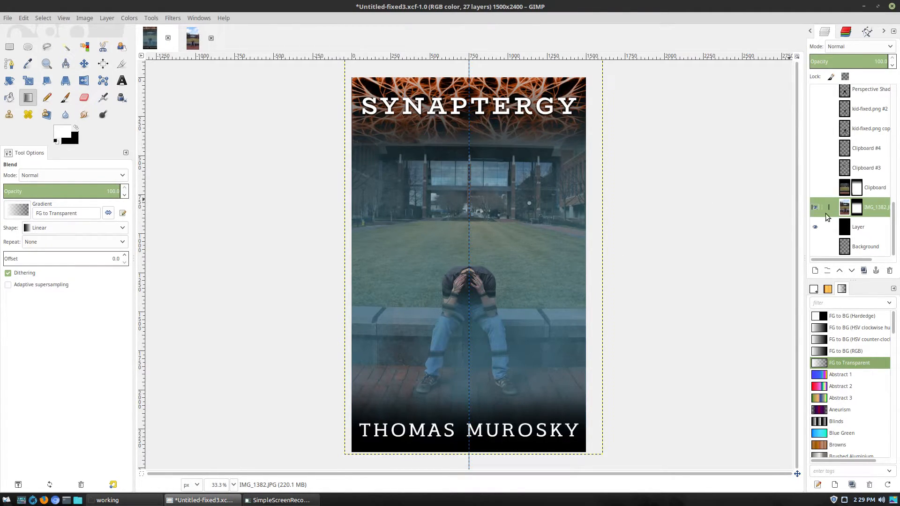
- Compare trans-pads off and on, then hide the Clouds tint and IMG_1382 photo
scroll(818, 187, "up", 5)
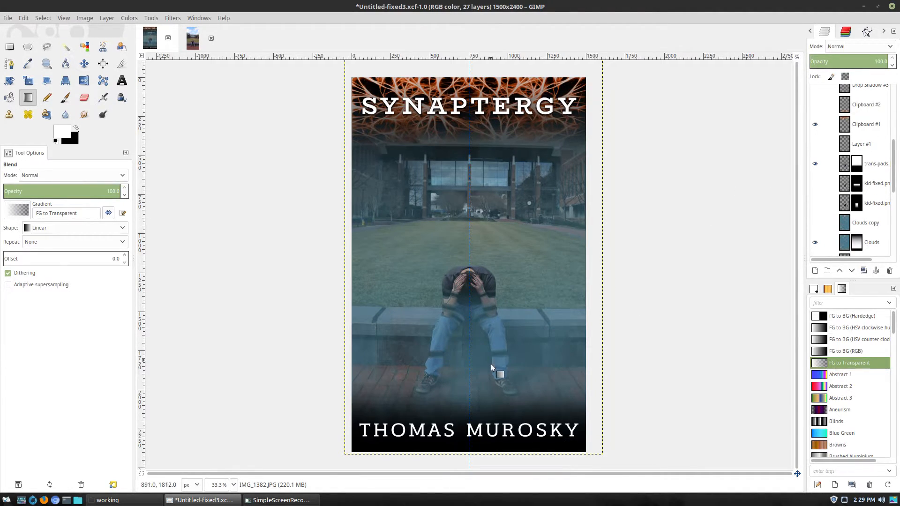
scroll(836, 229, "down", 8)
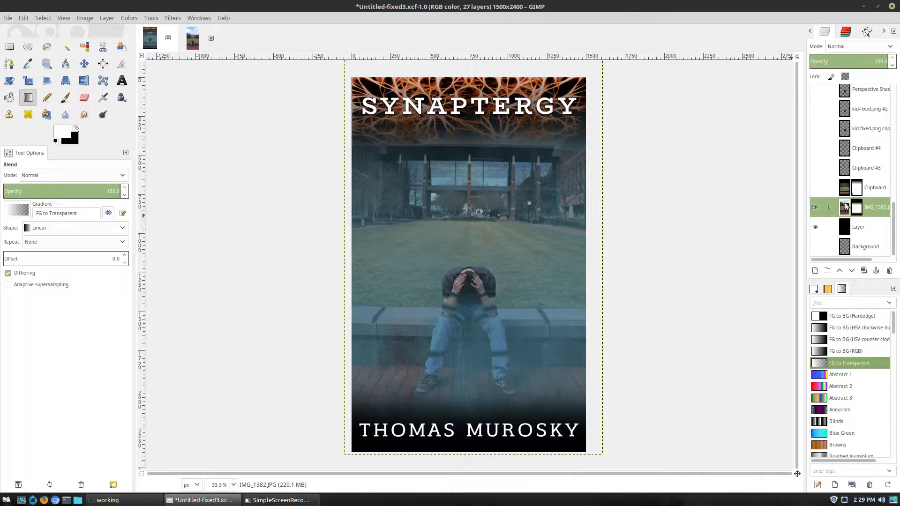
scroll(821, 163, "up", 5)
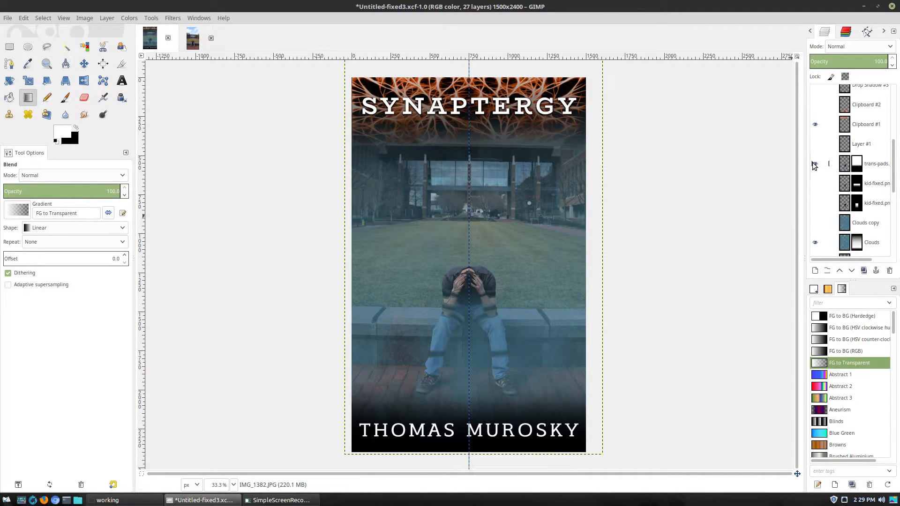
left_click(815, 164)
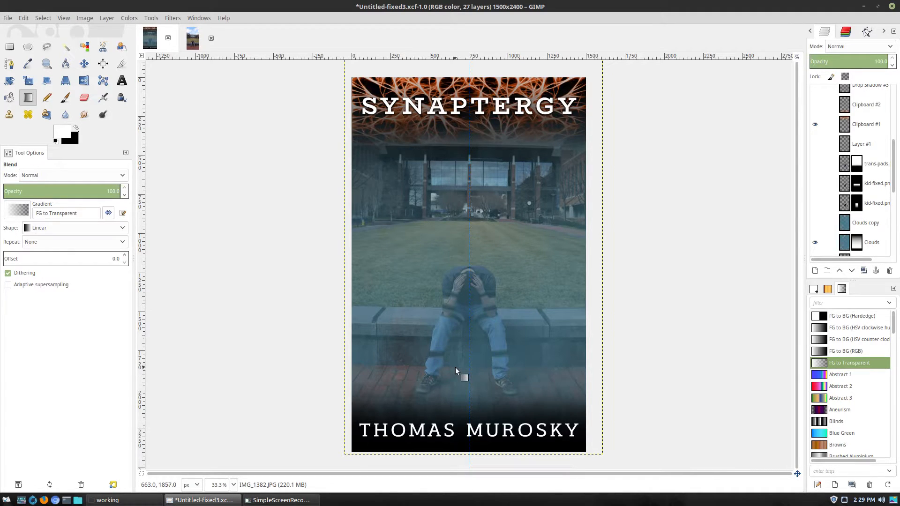
left_click(815, 165)
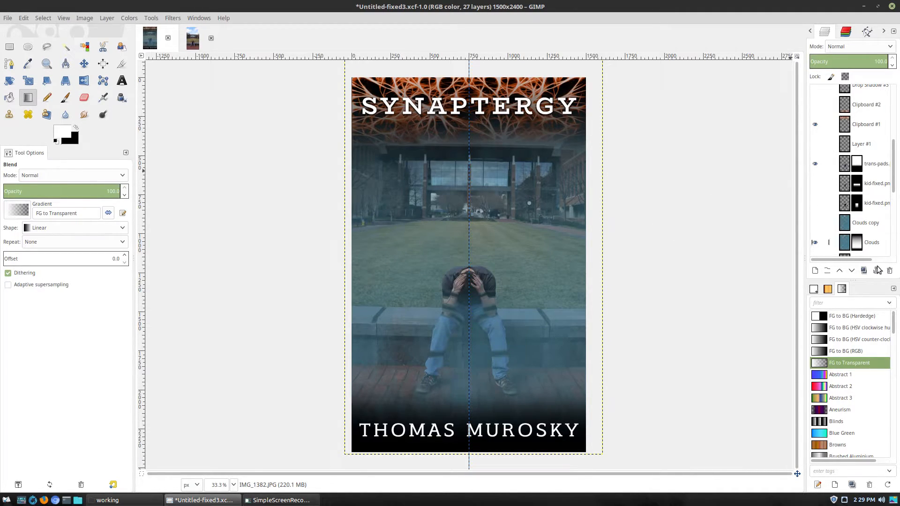
scroll(832, 186, "down", 5)
left_click(816, 122)
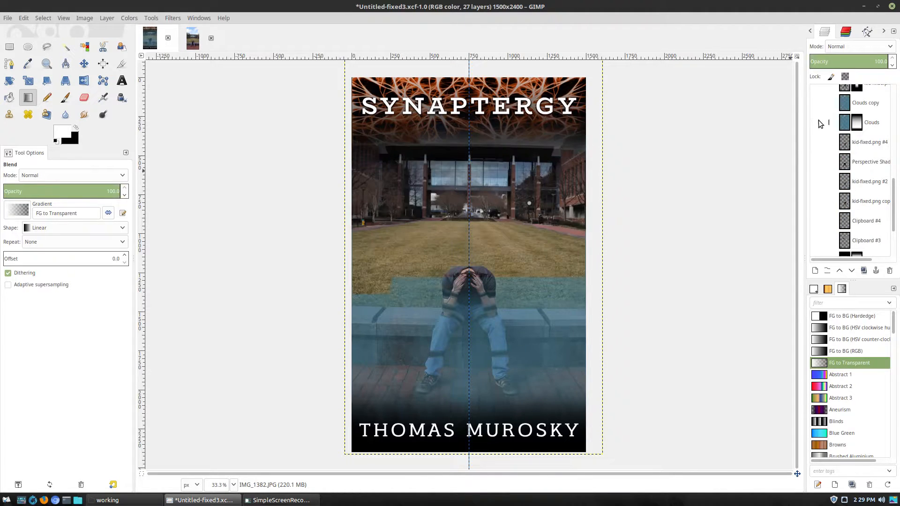
scroll(831, 189, "down", 3)
left_click(815, 211)
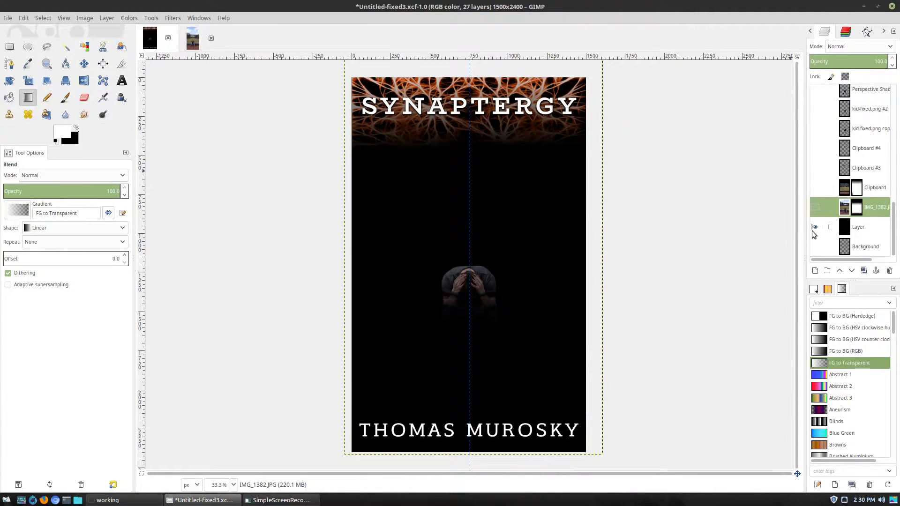
- Hide the black backdrop and toggle the IMG_1382 photo on and off
left_click(814, 228)
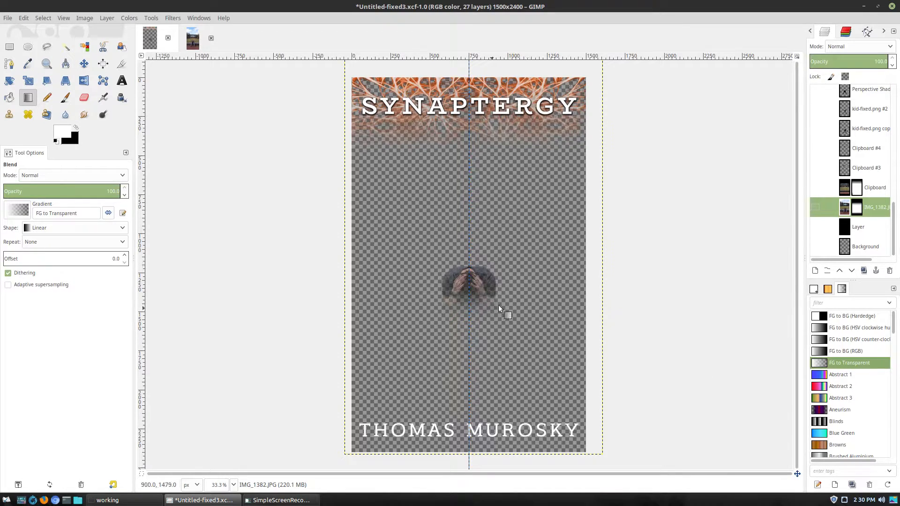
scroll(469, 290, "up", 4)
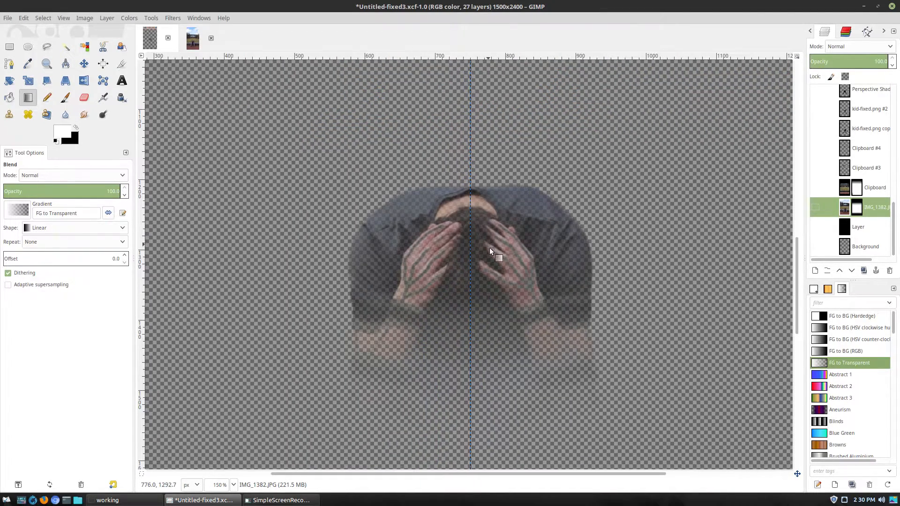
scroll(504, 286, "up", 5)
scroll(631, 303, "down", 2)
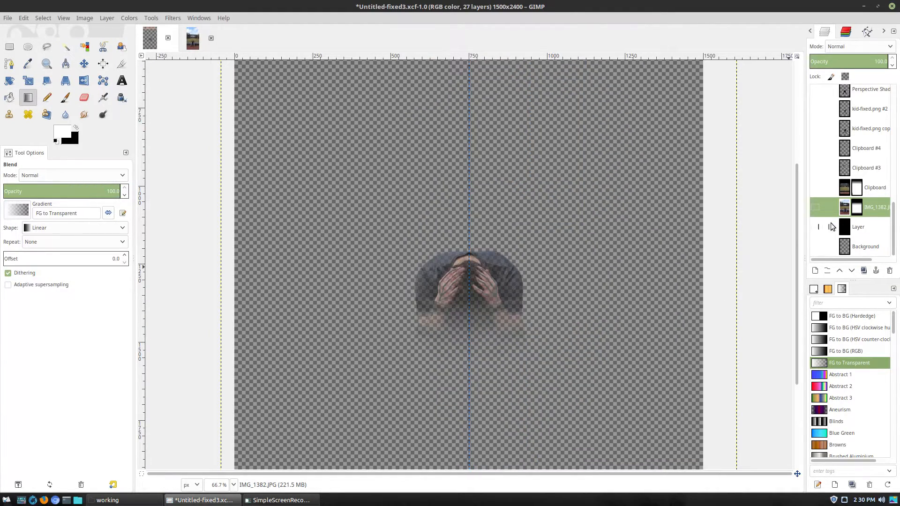
left_click(814, 209)
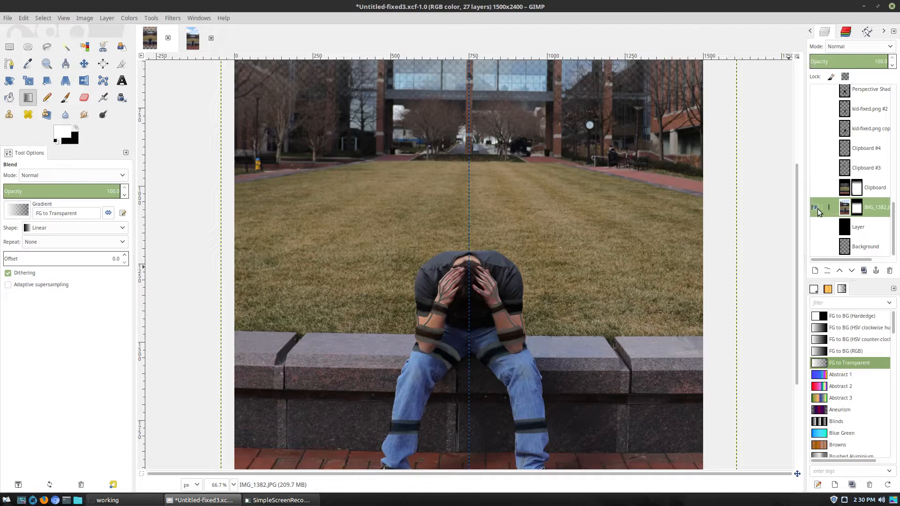
scroll(642, 312, "down", 5)
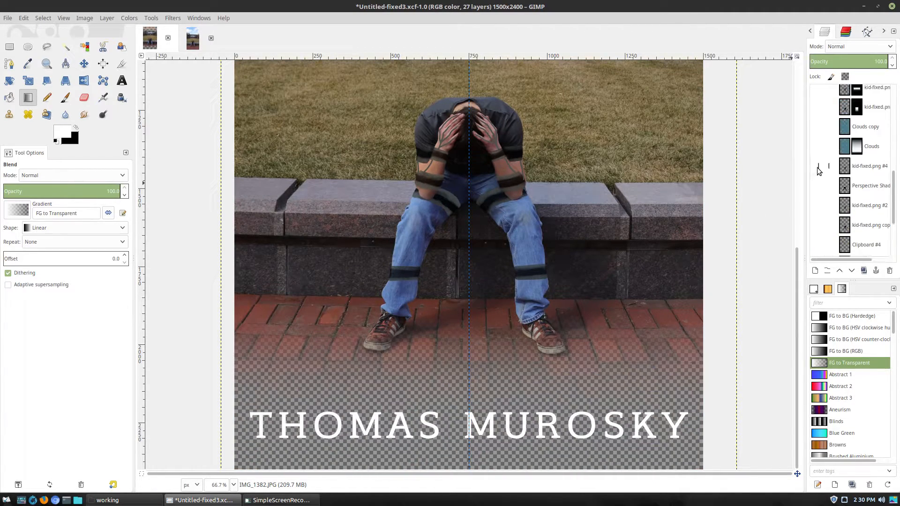
left_click(816, 209)
- Try the blue Clouds layer, leave it hidden, and show IMG_1382 again
scroll(825, 187, "up", 3)
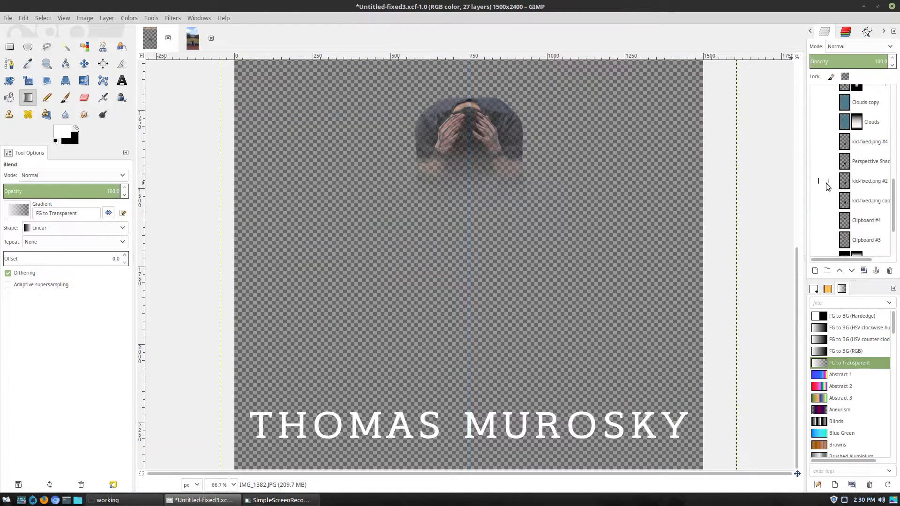
left_click(816, 171)
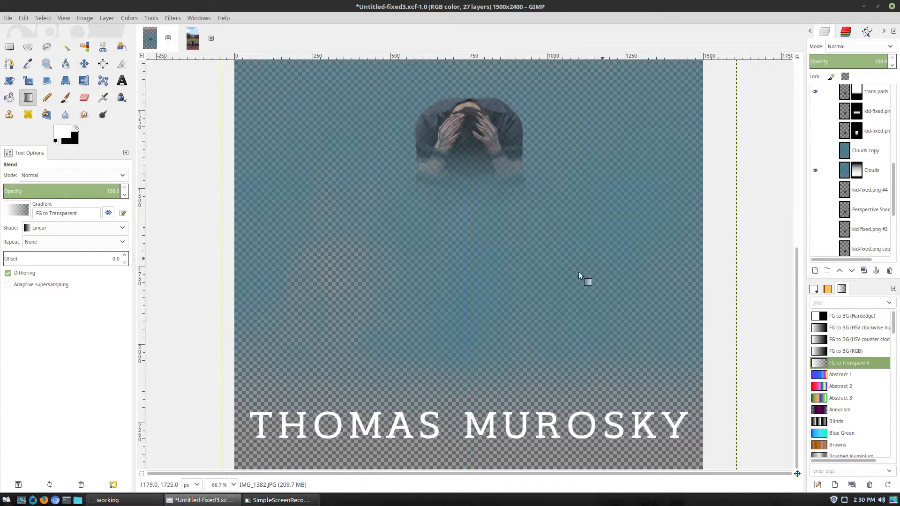
left_click(814, 171)
scroll(823, 189, "down", 5)
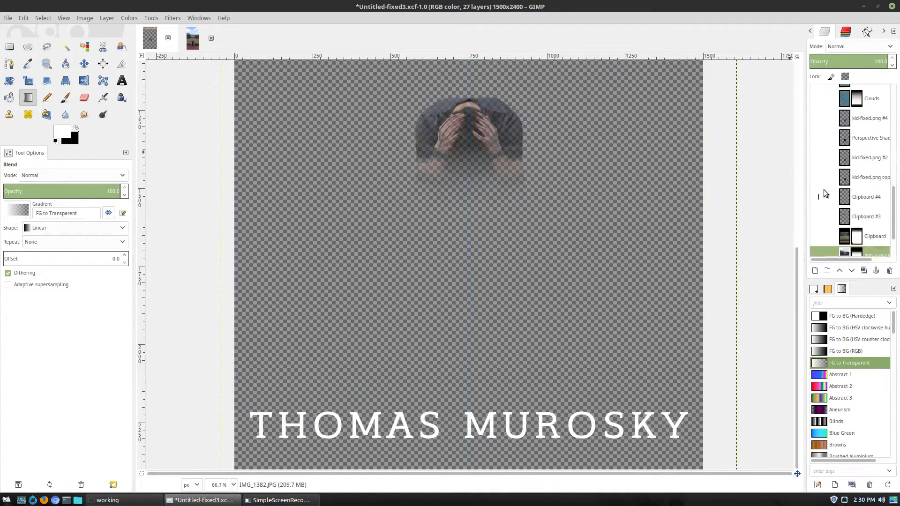
left_click(814, 207)
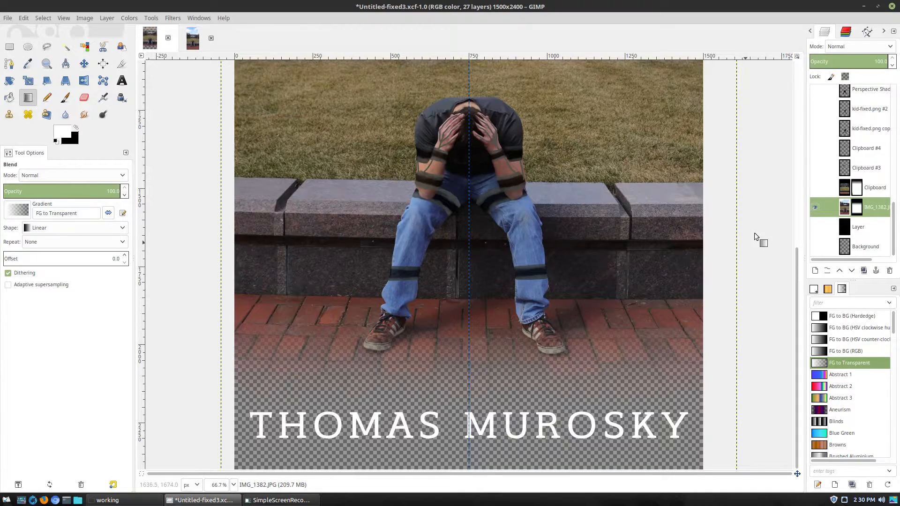
scroll(769, 208, "up", 10)
scroll(821, 174, "up", 5)
scroll(821, 174, "up", 1)
- Turn the blue Clouds tint layer back on
scroll(586, 333, "down", 1)
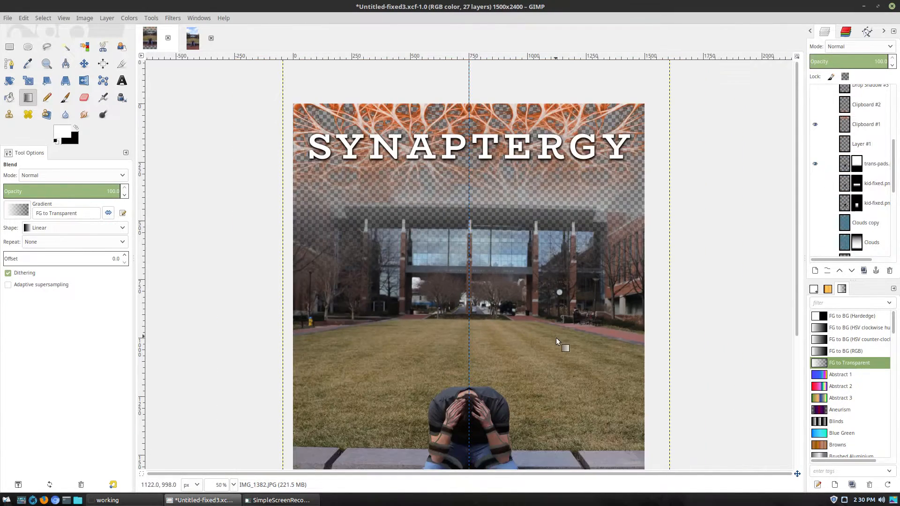
scroll(680, 300, "down", 5)
scroll(828, 161, "up", 1)
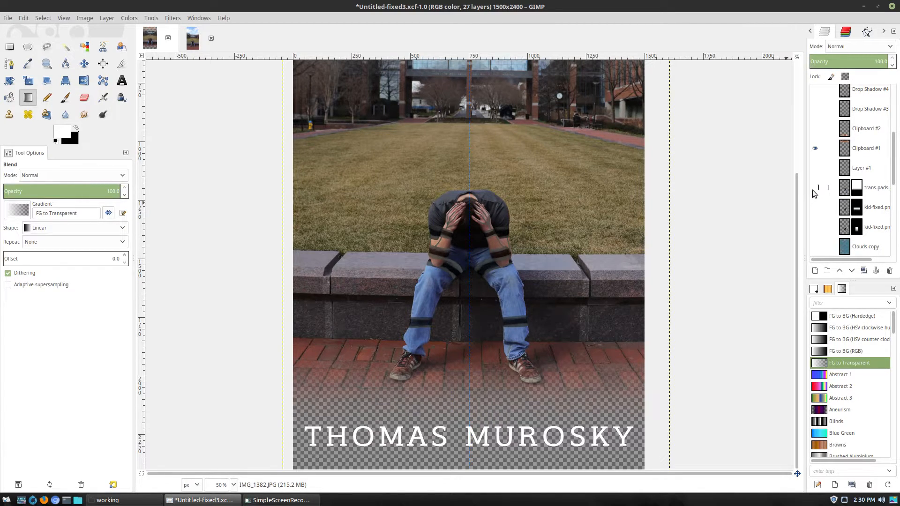
scroll(816, 197, "down", 4)
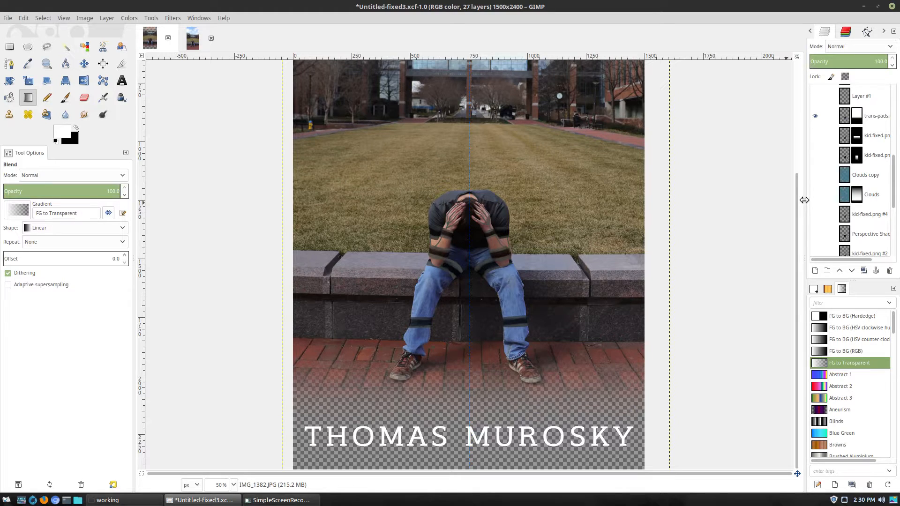
left_click(814, 195)
- Toggle the trans-pads layer repeatedly to compare the figure, leaving it visible
scroll(823, 184, "up", 3)
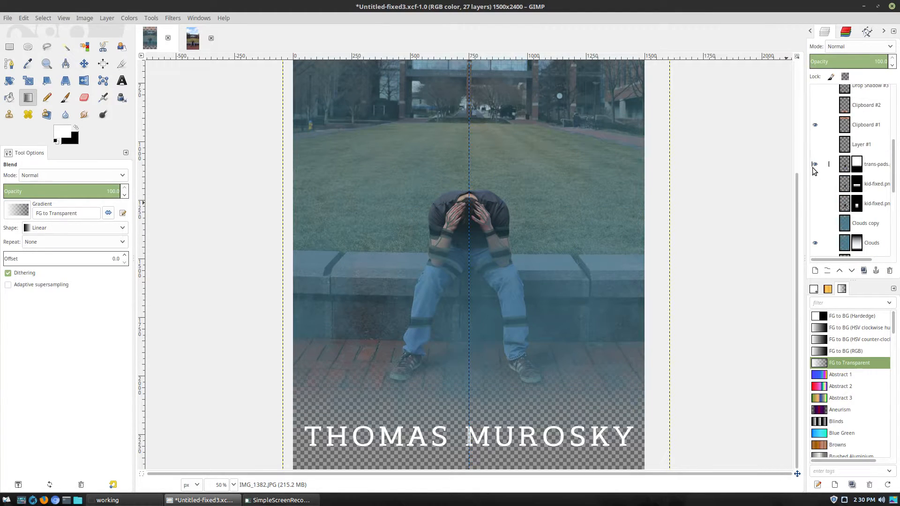
left_click(815, 164)
left_click(815, 164)
left_click(815, 164)
left_click(814, 164)
left_click(815, 164)
left_click(814, 164)
left_click(815, 164)
left_click(815, 164)
left_click(814, 164)
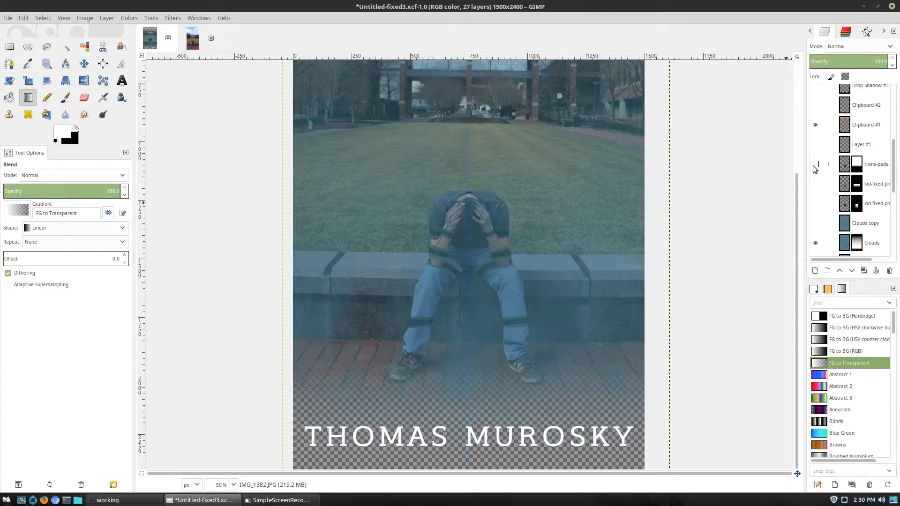
left_click(814, 165)
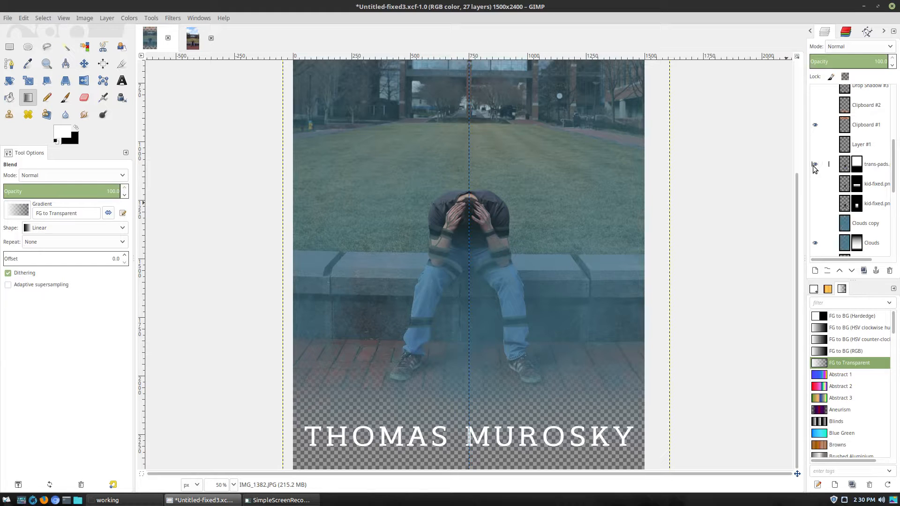
left_click(815, 165)
left_click(815, 165)
- Show the black backdrop layer behind the cover again
scroll(864, 188, "down", 4)
scroll(872, 187, "down", 4)
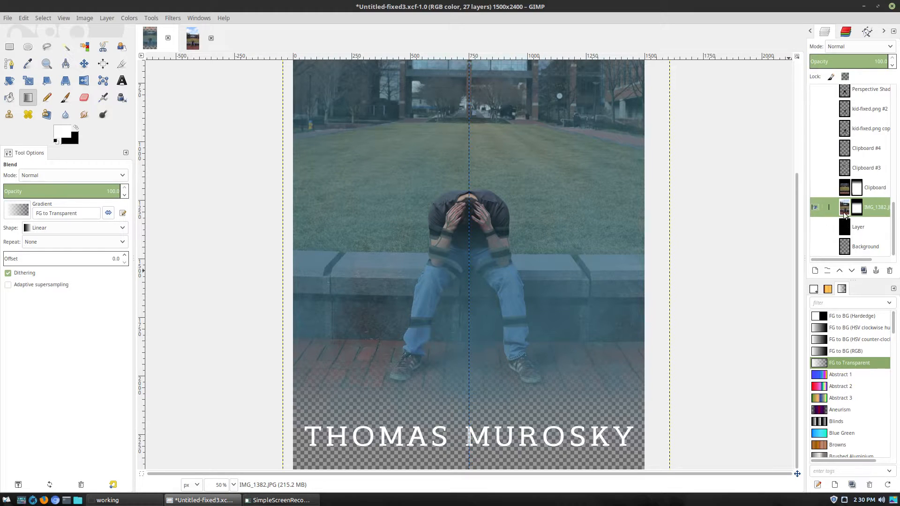
scroll(843, 213, "up", 8)
scroll(839, 211, "down", 8)
left_click(815, 227)
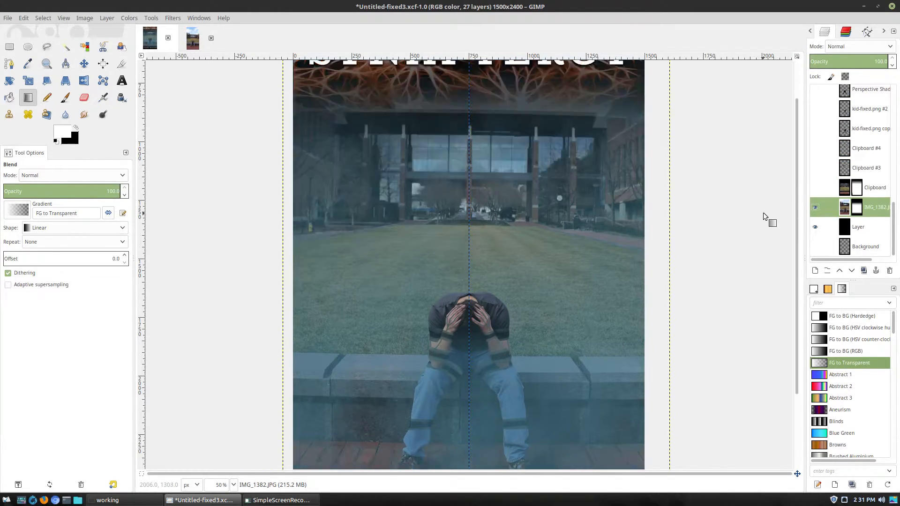
- Hide trans-pads, show kid-fixed, then delete the extra kid-fixed layer
scroll(854, 187, "up", 6)
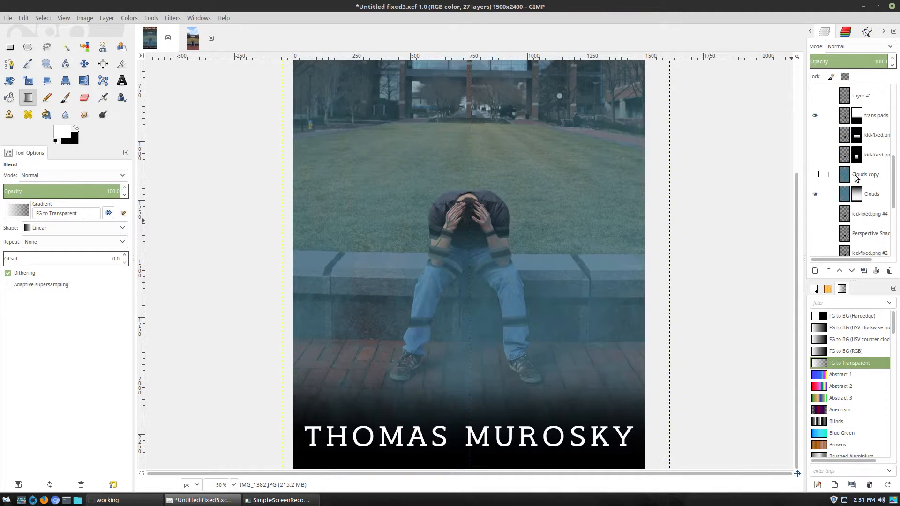
scroll(854, 189, "up", 2)
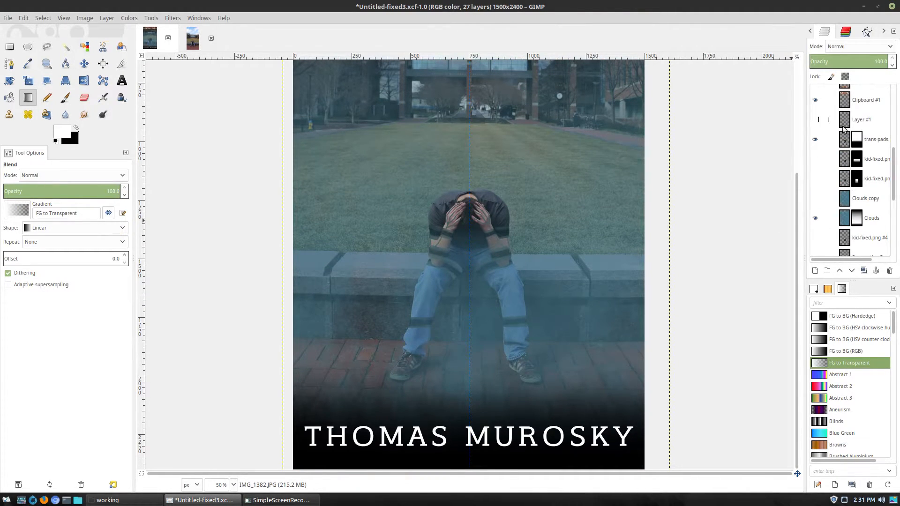
left_click(815, 139)
left_click(816, 159)
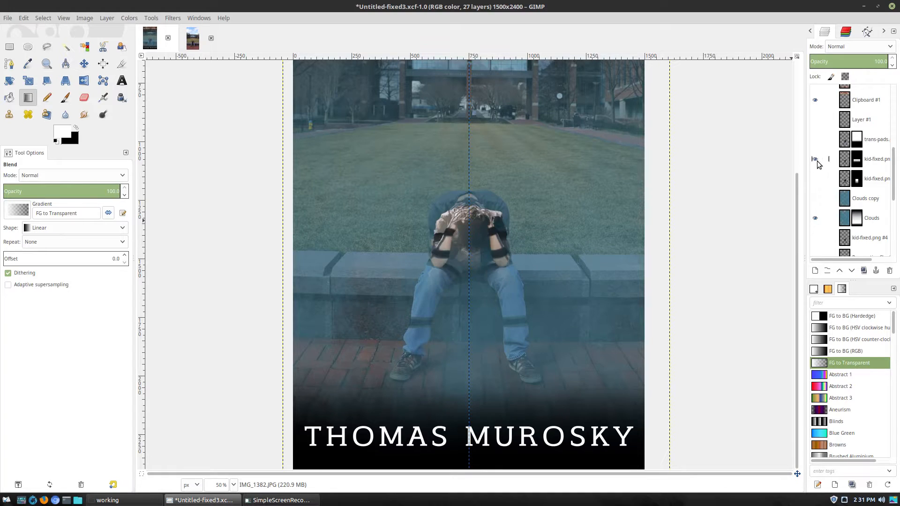
right_click(850, 162)
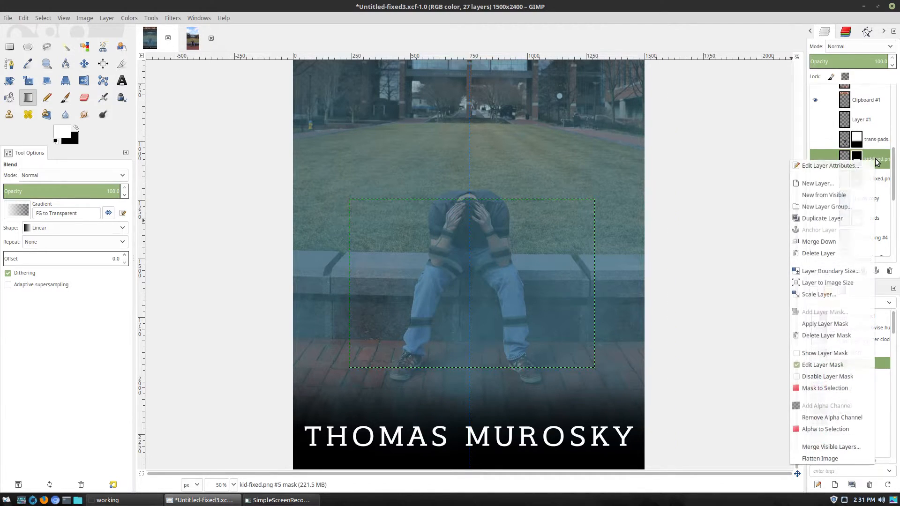
left_click(823, 254)
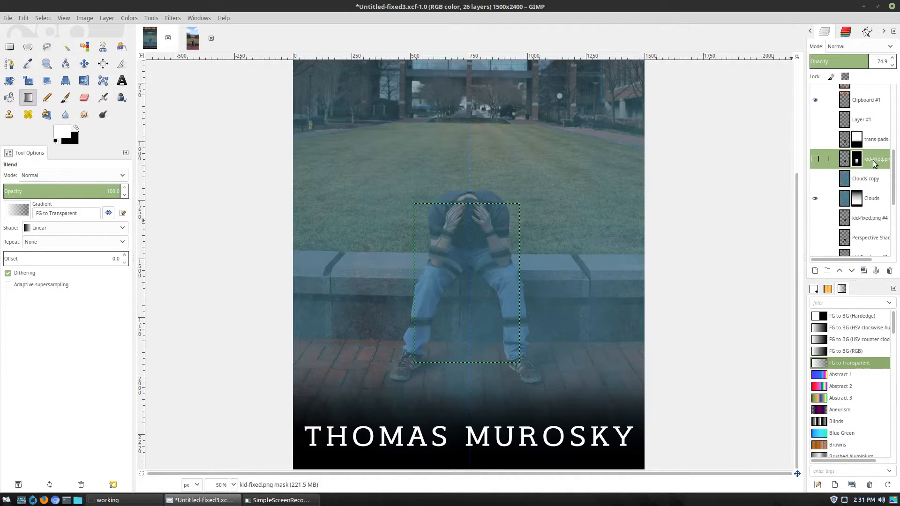
- Duplicate the kid-fixed.png layer and make trans-pads visible again
right_click(880, 163)
left_click(833, 219)
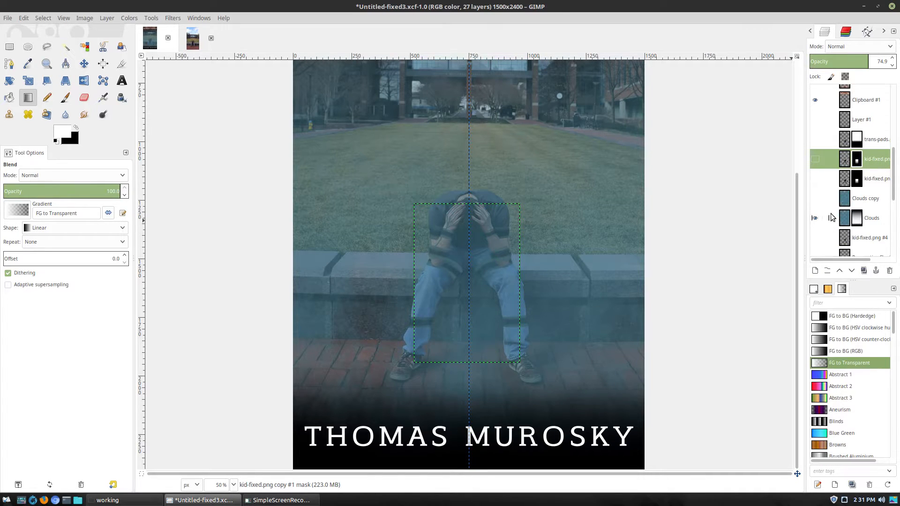
left_click(814, 142)
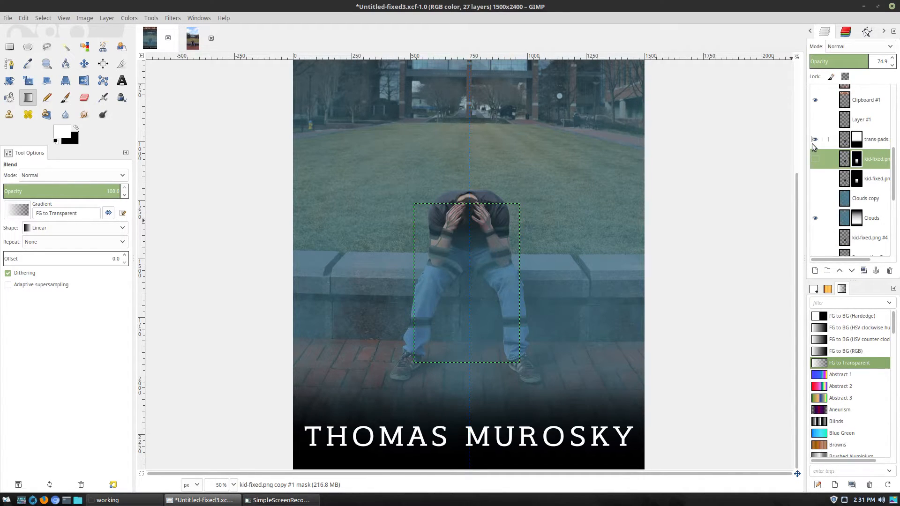
scroll(719, 196, "down", 1)
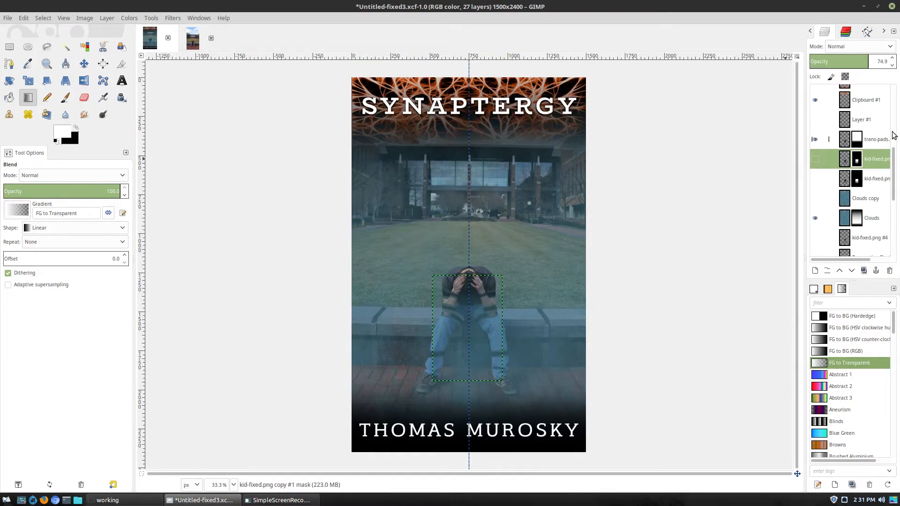
- Drag trans-pads.png from the Nemo working folder onto the canvas, converting it to sRGB
left_click(107, 500)
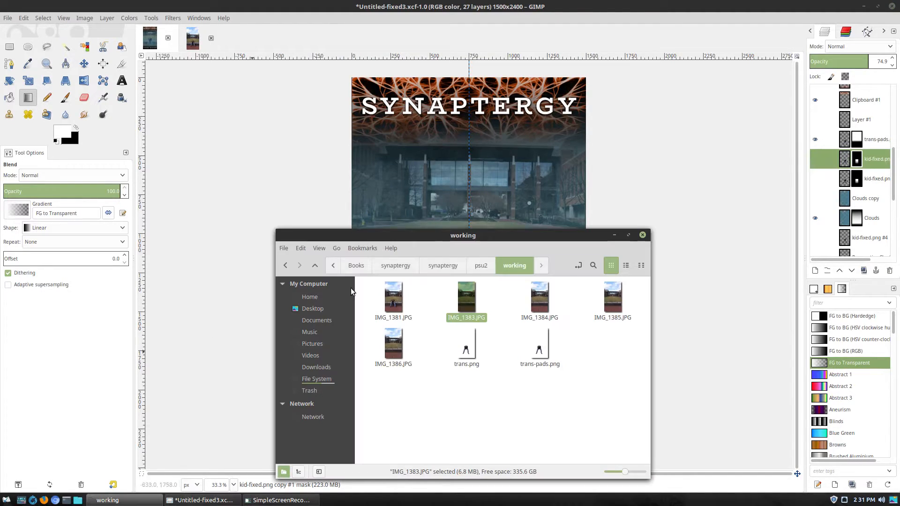
left_click(541, 350)
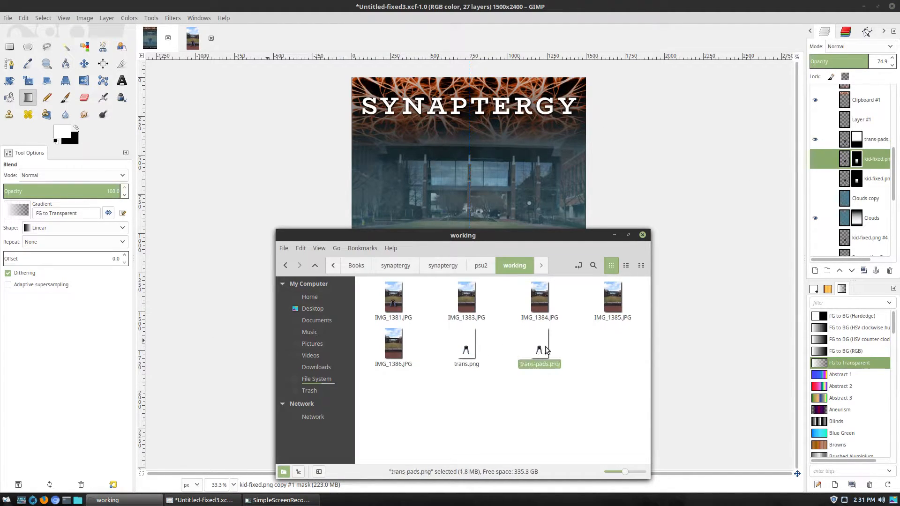
left_click_drag(541, 353, 592, 191)
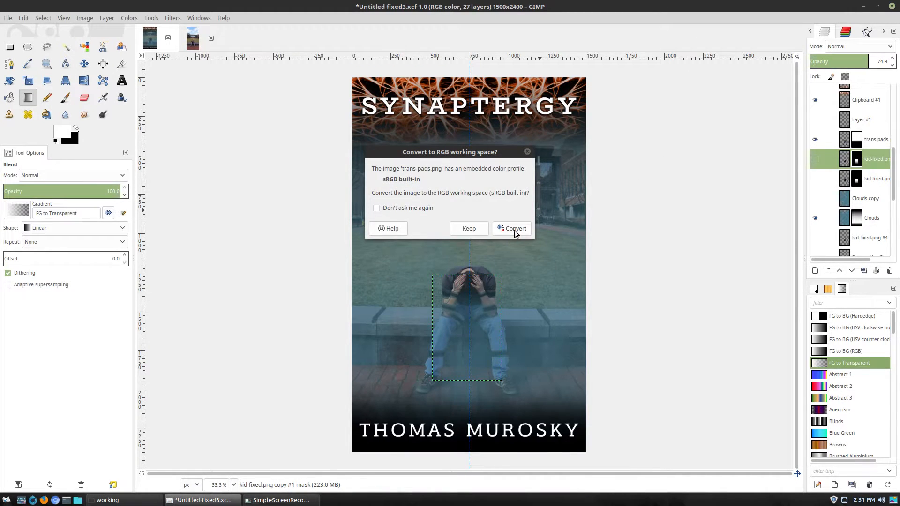
left_click(515, 229)
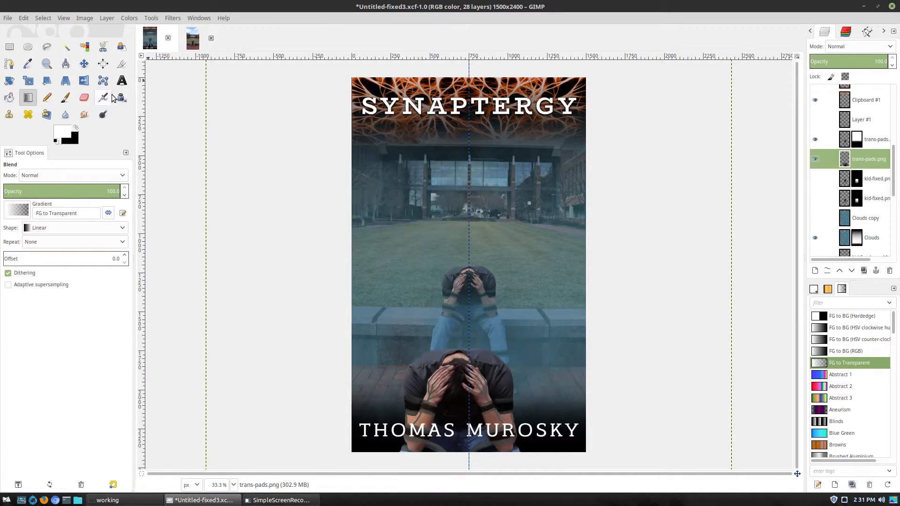
- Scale the trans-pads layer to 5.5 inches wide, giving 1650 × 2939 pixels
key("s")
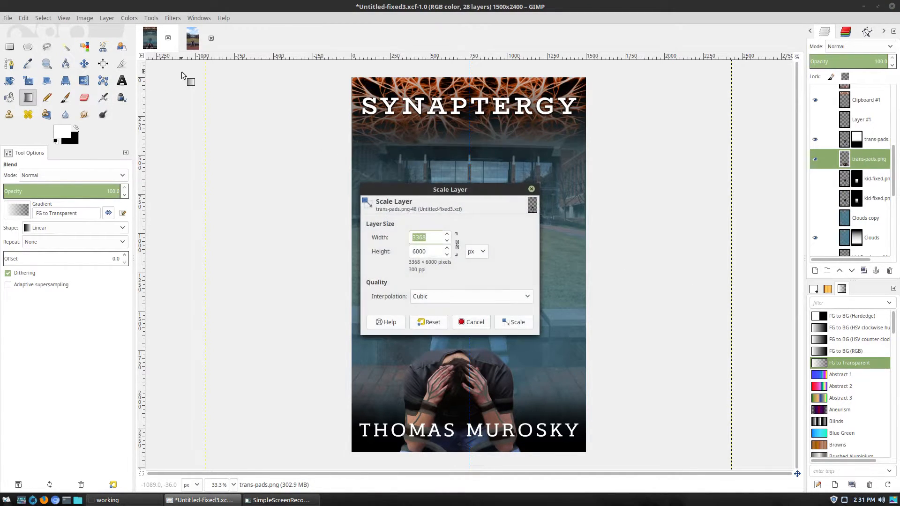
left_click(484, 252)
left_click(479, 279)
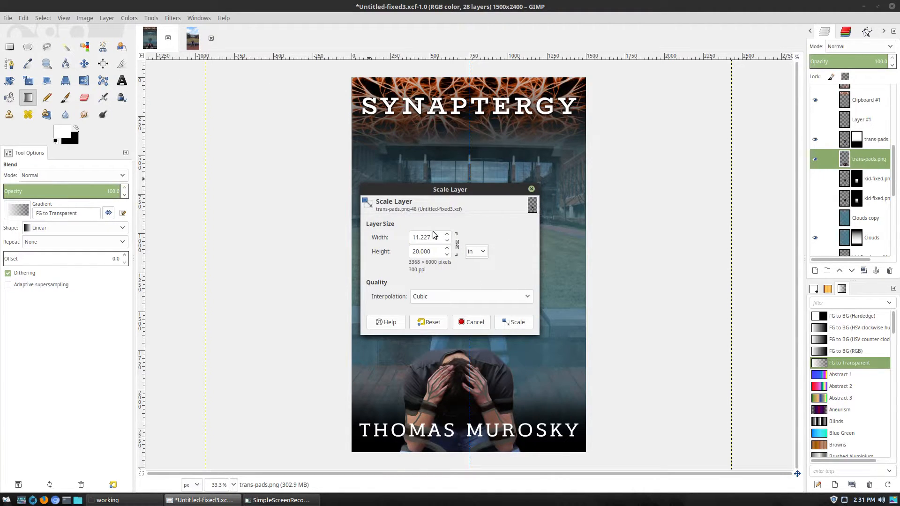
type("8.500")
triple_click(433, 242)
type("5.5")
key("Tab")
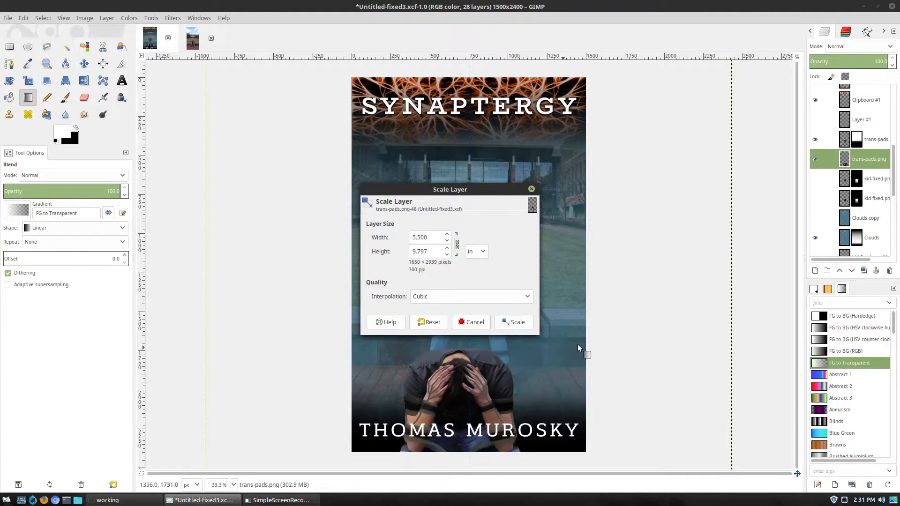
left_click(514, 323)
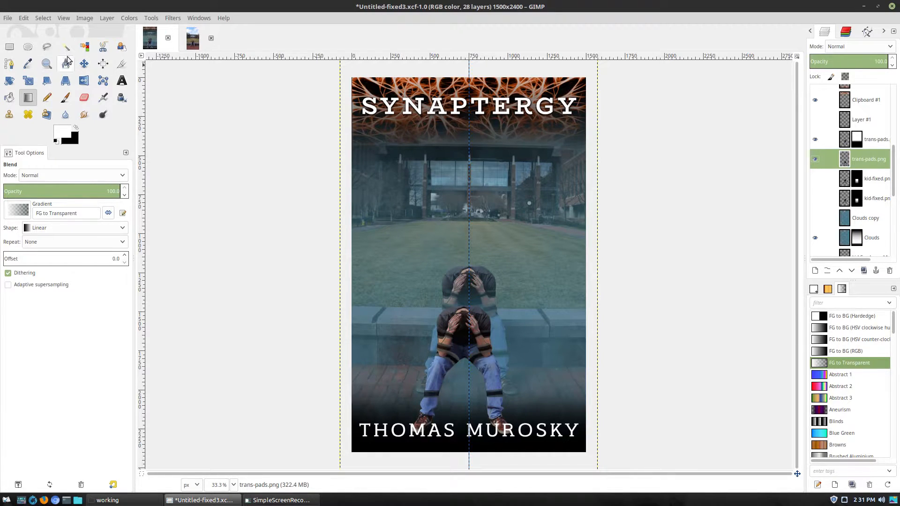
- Move the new trans-pads figure over the hunched man and zoom in on his feet
left_click(84, 63)
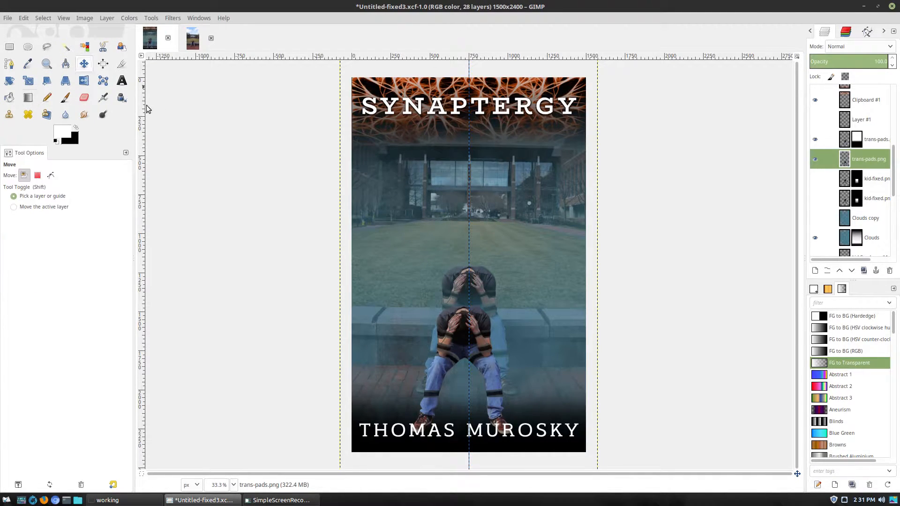
mouse_move(440, 315)
left_mouse_down()
mouse_move(464, 293)
mouse_move(448, 312)
left_mouse_up()
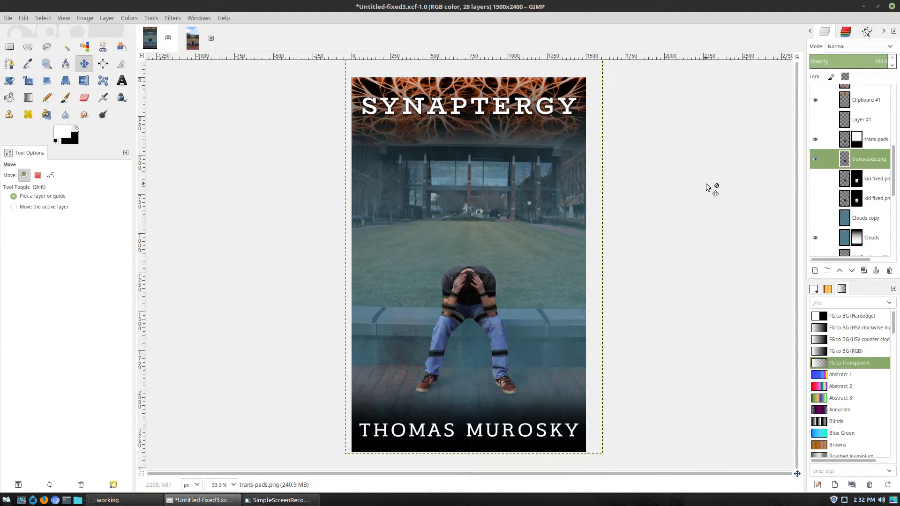
key("ctrl")
scroll(459, 300, "up", 4)
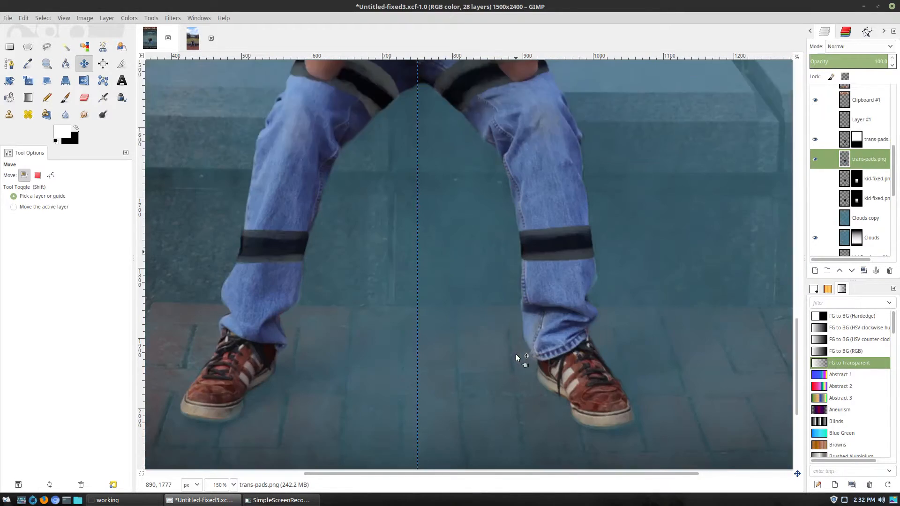
scroll(516, 352, "up", 5)
scroll(517, 354, "down", 5)
scroll(517, 354, "up", 6)
scroll(518, 355, "down", 5)
key("ctrl")
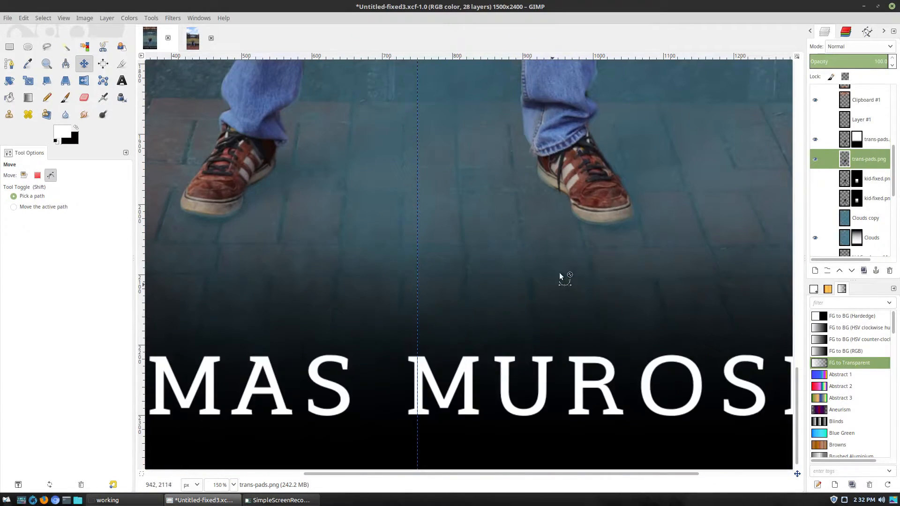
scroll(570, 254, "up", 1)
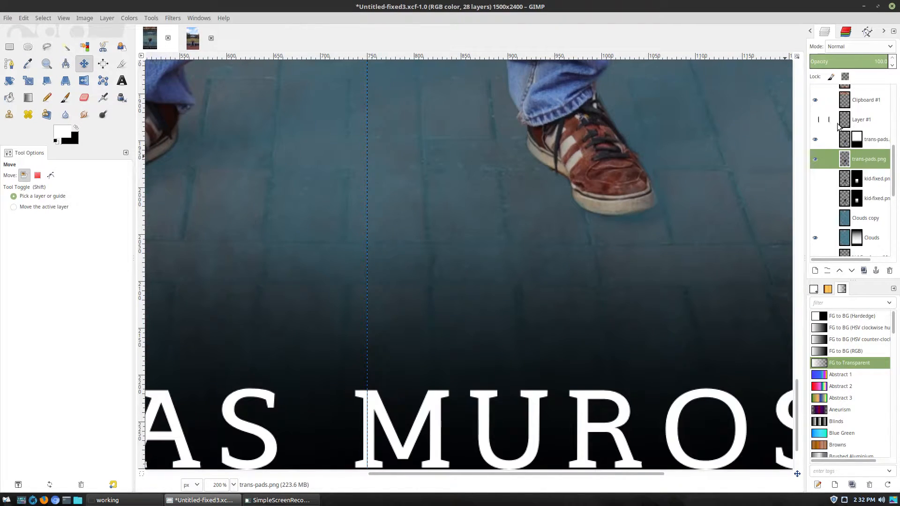
- Toggle the new figure to check alignment, hiding the older trans-pads layer
left_click(815, 160)
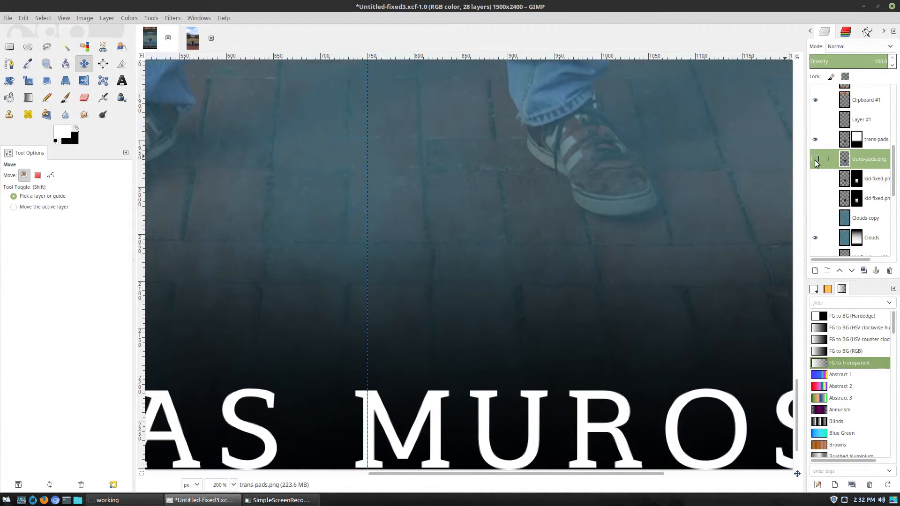
left_click(816, 160)
scroll(633, 253, "down", 3, "ctrl")
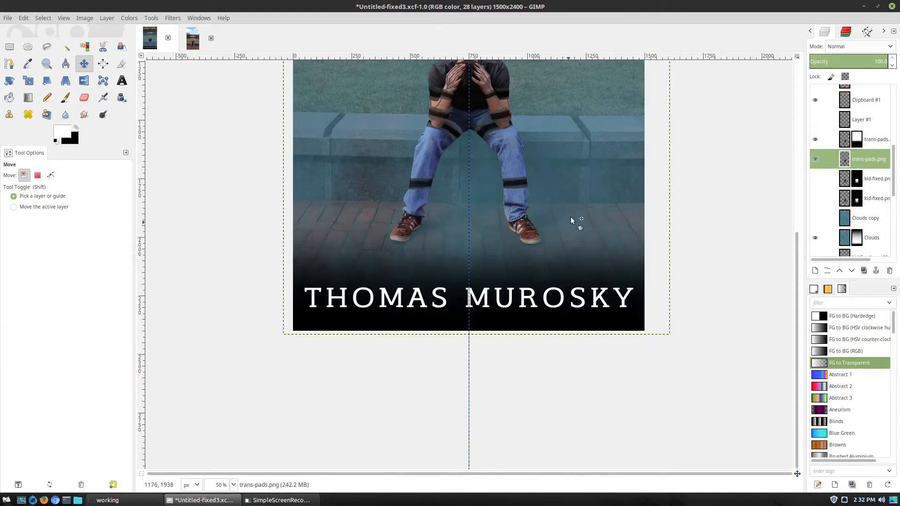
scroll(569, 222, "up", 5)
scroll(542, 236, "down", 5)
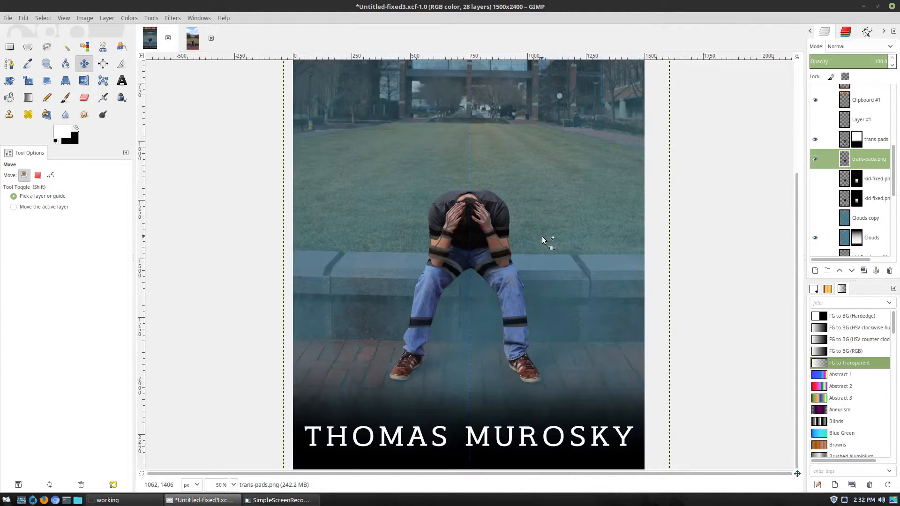
left_click(816, 159)
left_click(816, 139)
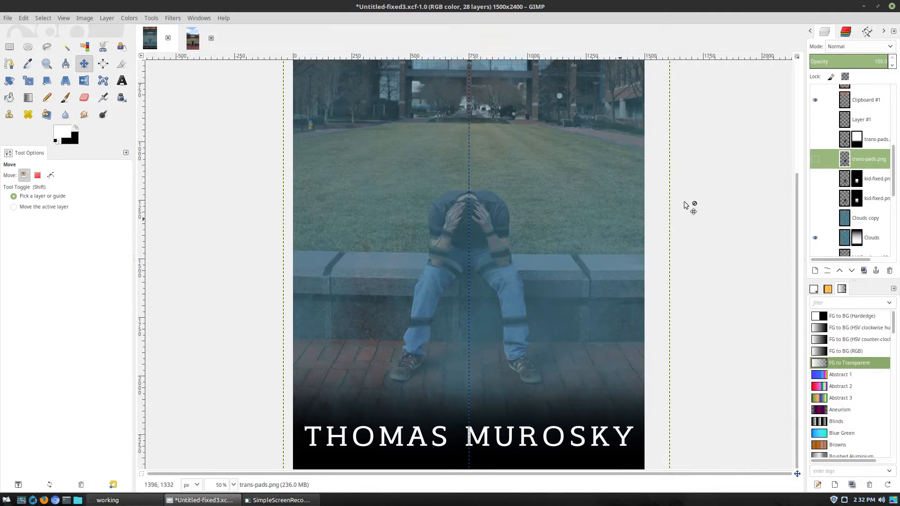
left_click(816, 160)
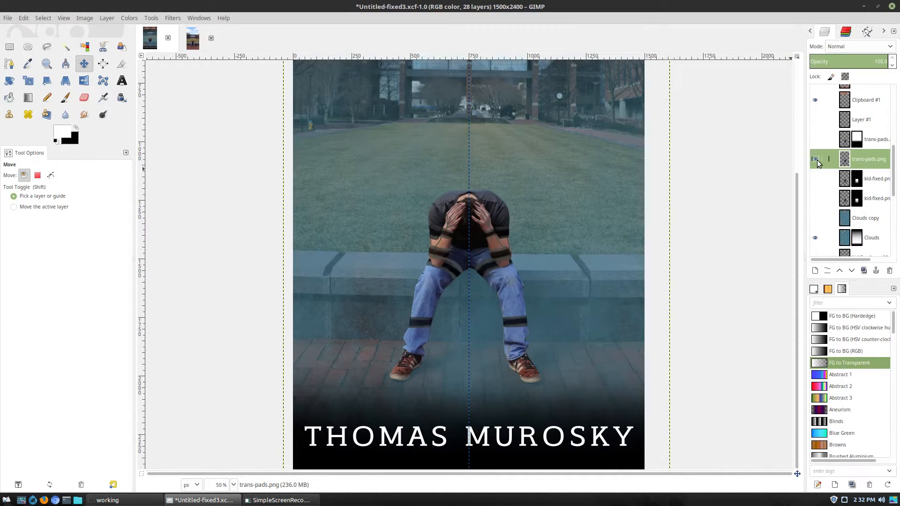
- Add a White (full opacity) layer mask to the trans-pads.png layer
right_click(850, 160)
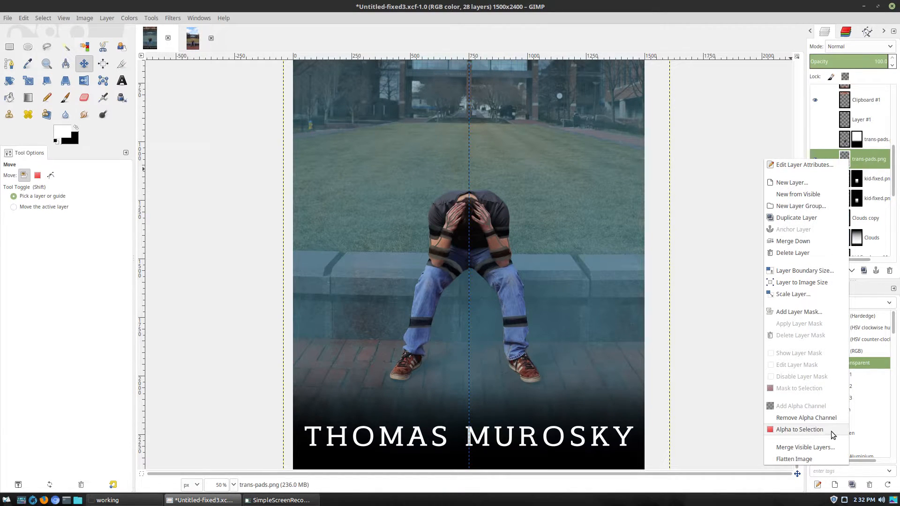
left_click(810, 314)
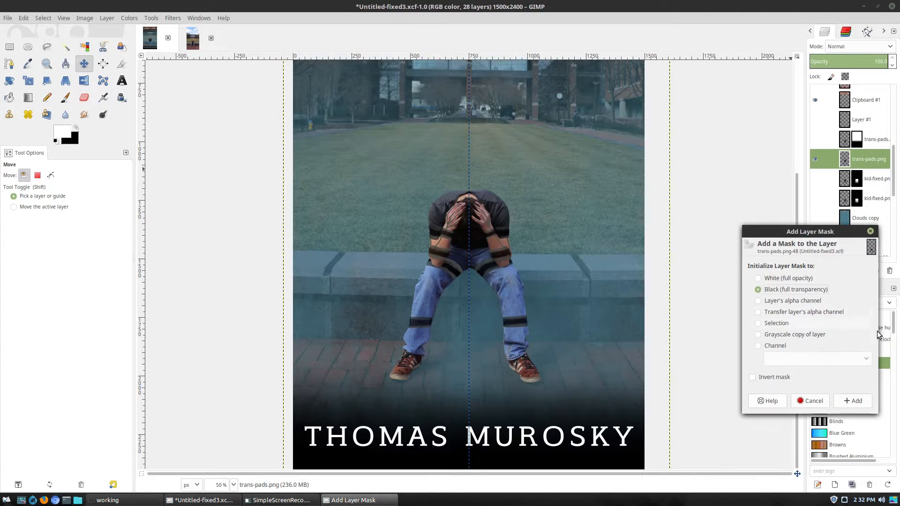
left_click(799, 280)
left_click(799, 289)
left_click(800, 278)
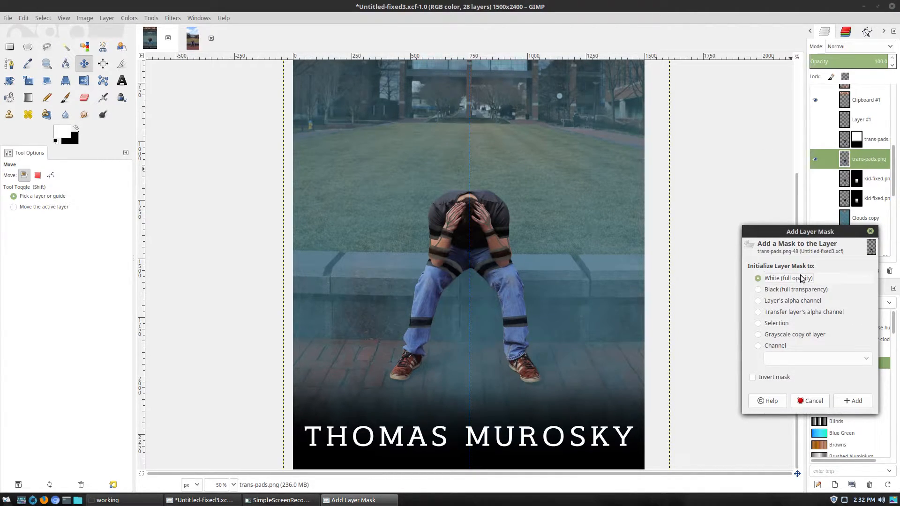
left_click(856, 402)
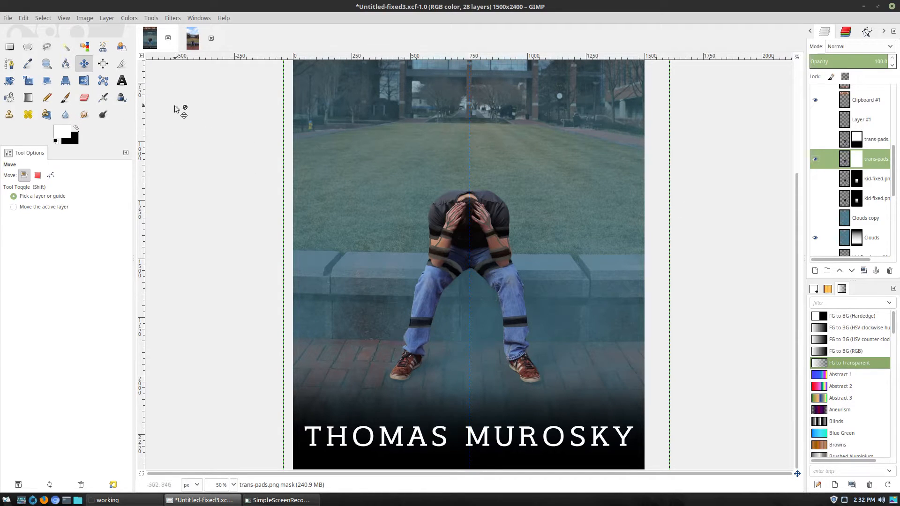
left_click(27, 101)
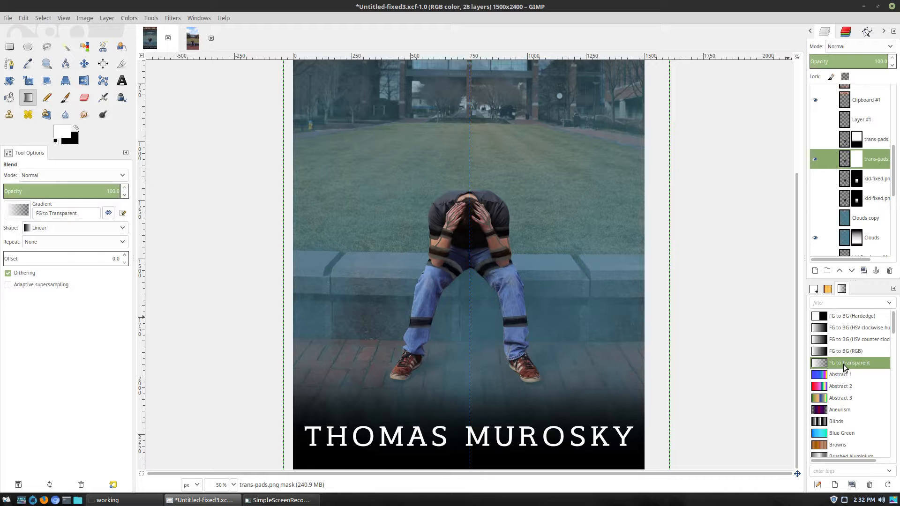
- With black foreground, redraw the mask gradient from the man's feet up toward his head
left_click(74, 132)
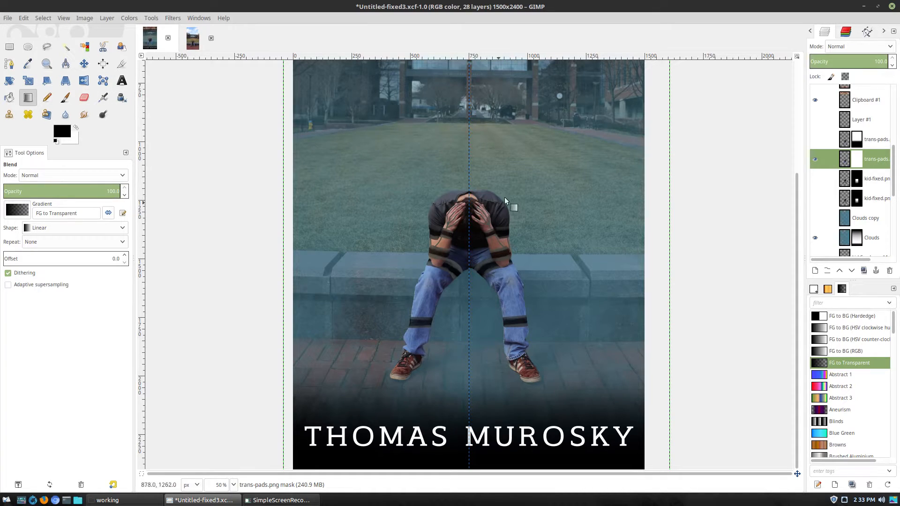
left_click_drag(468, 193, 479, 377)
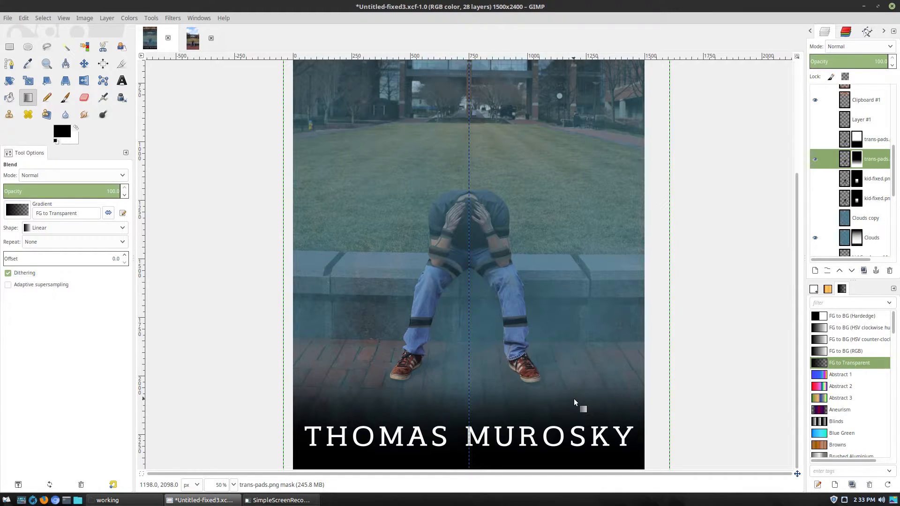
key("ctrl+z")
left_click_drag(469, 375, 466, 194)
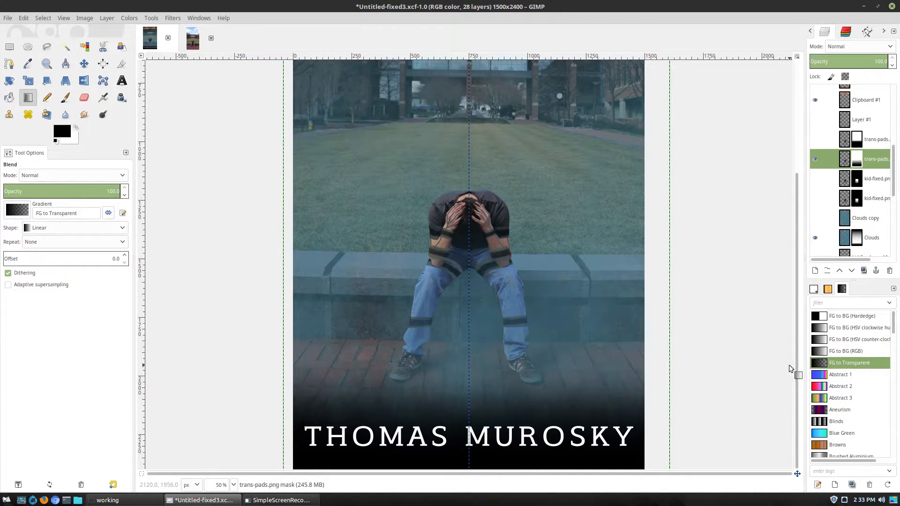
left_click_drag(468, 375, 479, 196)
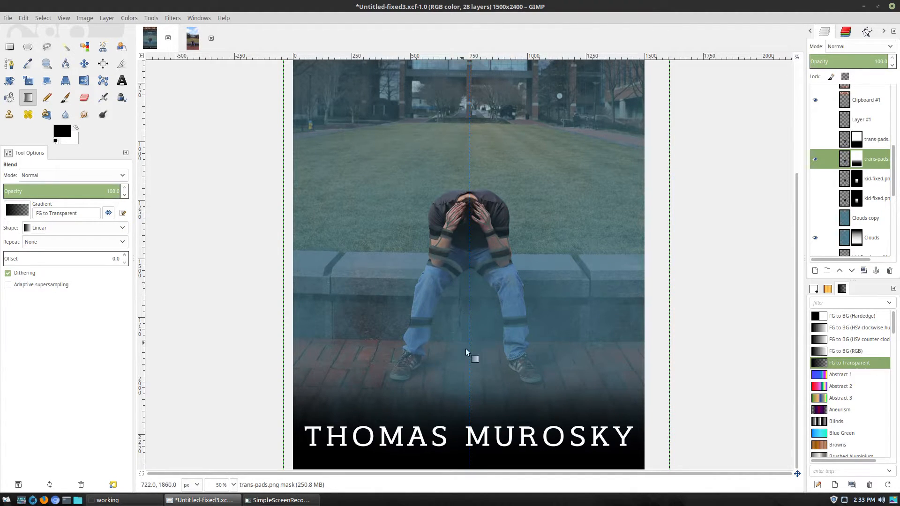
left_click_drag(468, 366, 477, 185)
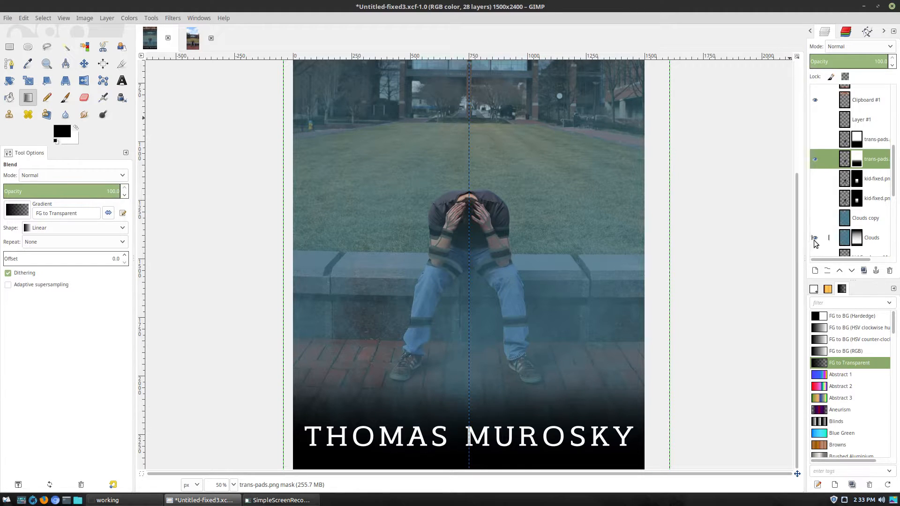
- Hide the park photo, then try and undo a gradient on the Clouds mask
scroll(825, 239, "down", 5)
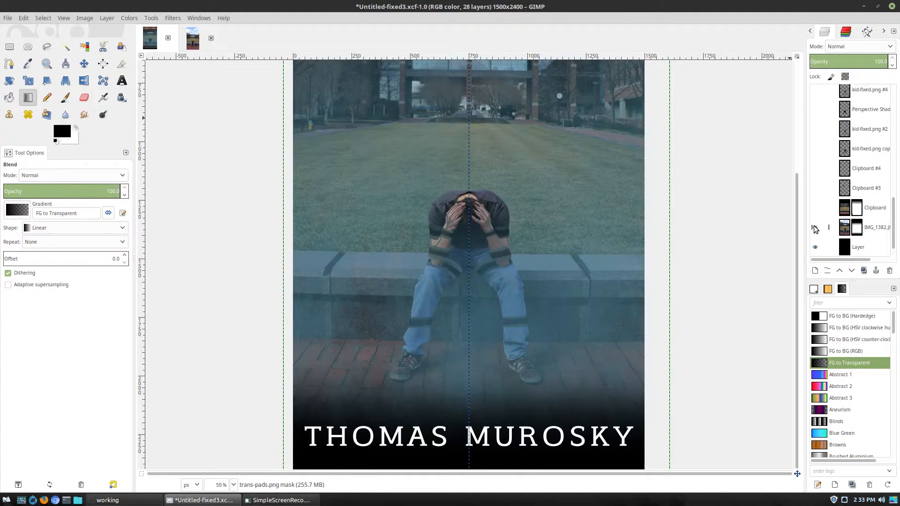
left_click(815, 228)
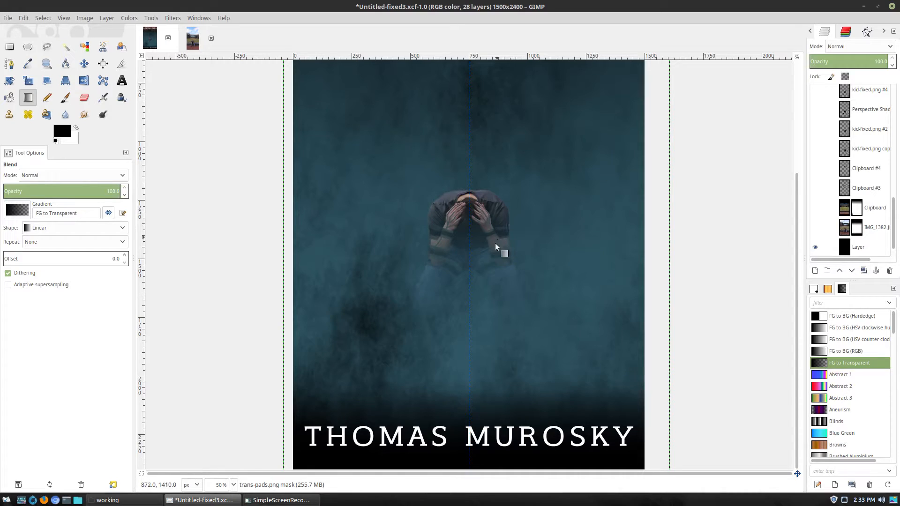
scroll(863, 175, "up", 5)
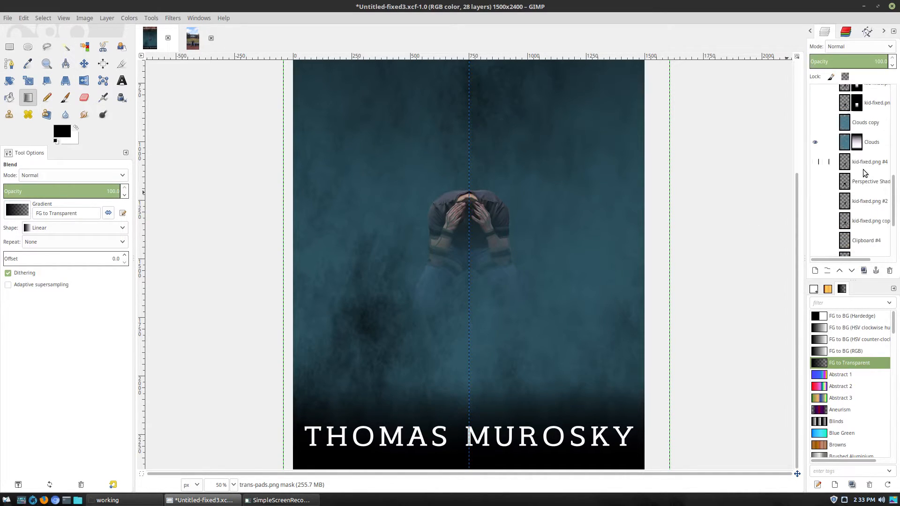
left_click(860, 170)
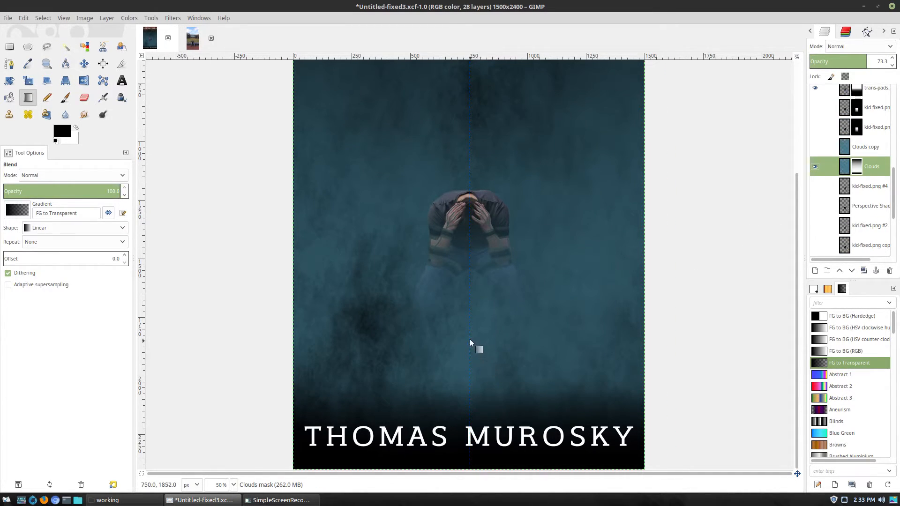
left_click_drag(470, 318, 470, 205)
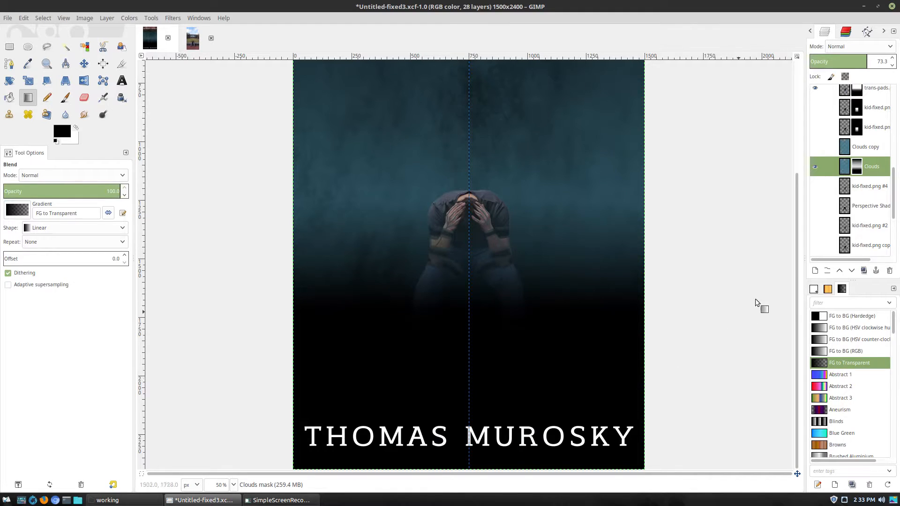
key("ctrl+z")
- Draw a higher gradient on the trans-pads mask to fade his lower body, then show IMG_1382
scroll(872, 188, "up", 3)
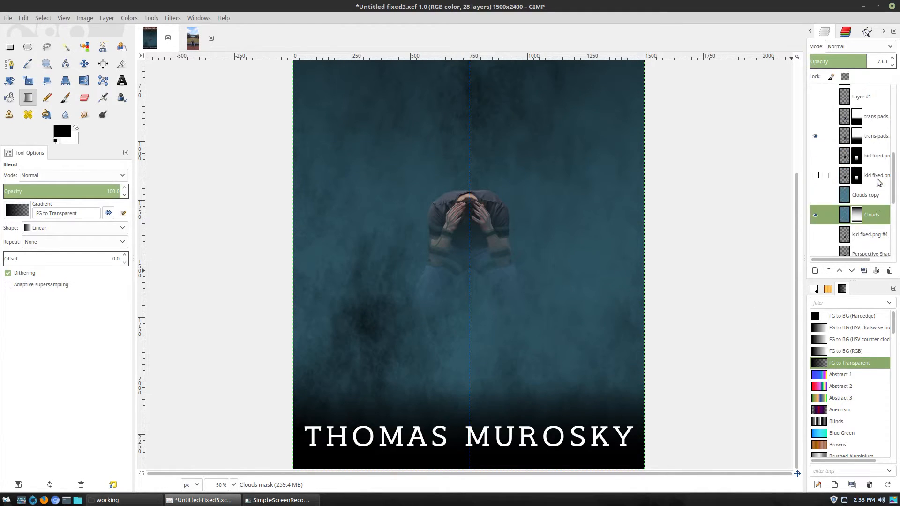
left_click(872, 160)
left_click_drag(468, 306, 469, 193)
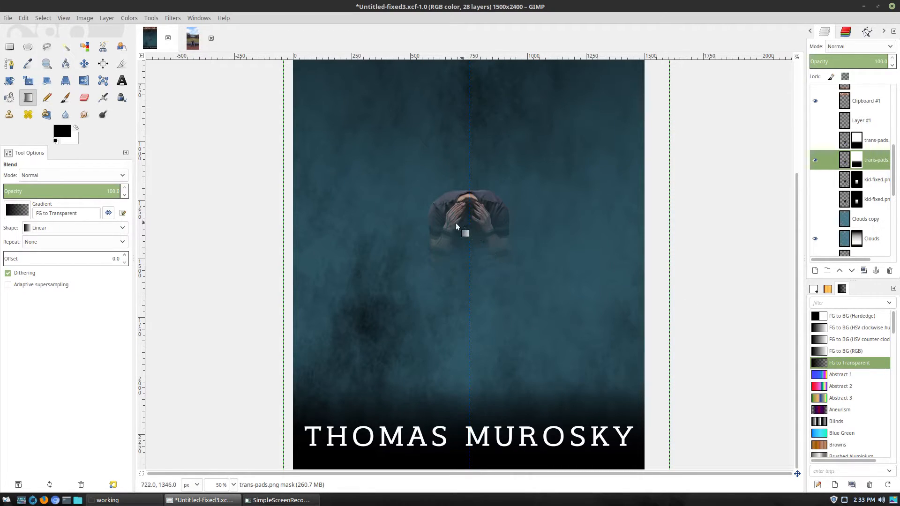
scroll(837, 185, "down", 1)
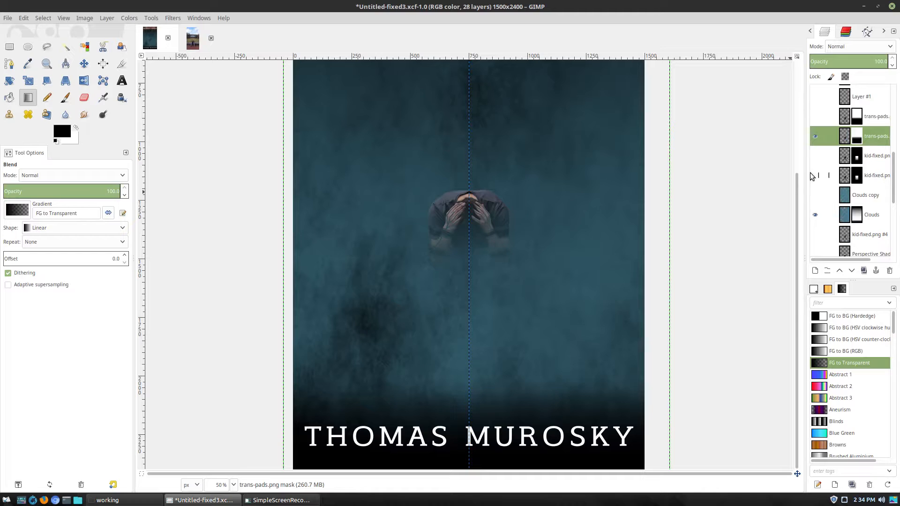
scroll(815, 175, "down", 8)
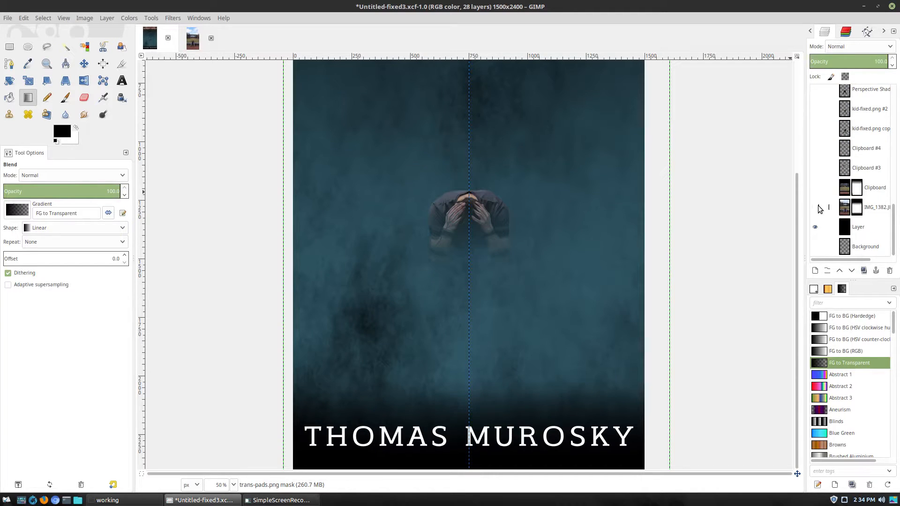
left_click(812, 215)
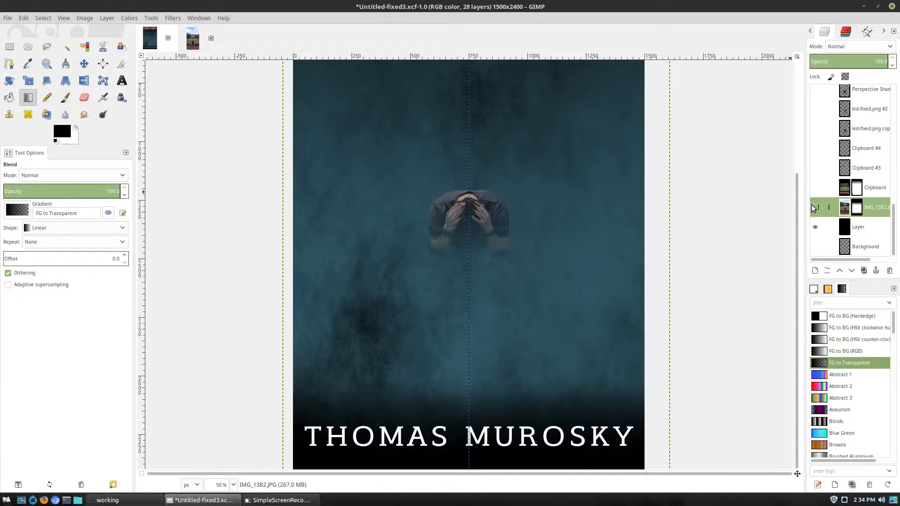
left_click(814, 208)
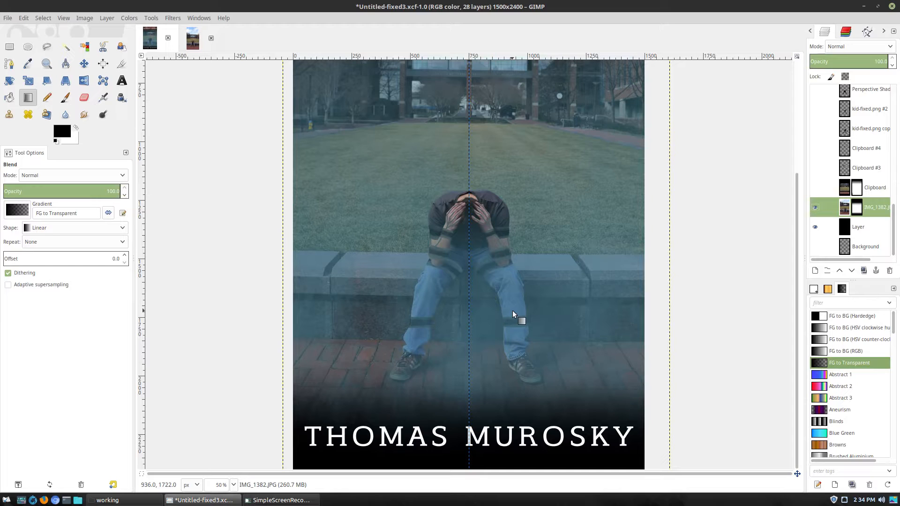
- Apply the trans-pads layer's mask permanently
scroll(510, 297, "up", 4)
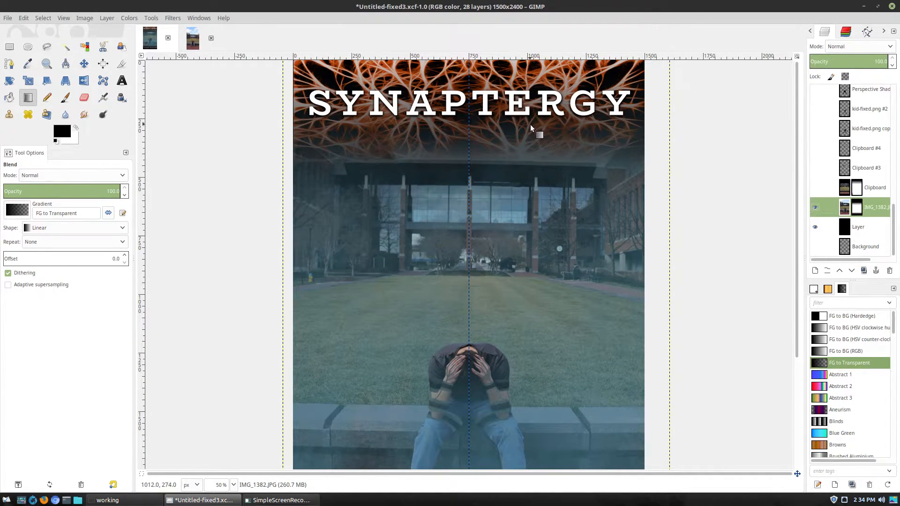
scroll(530, 124, "down", 4)
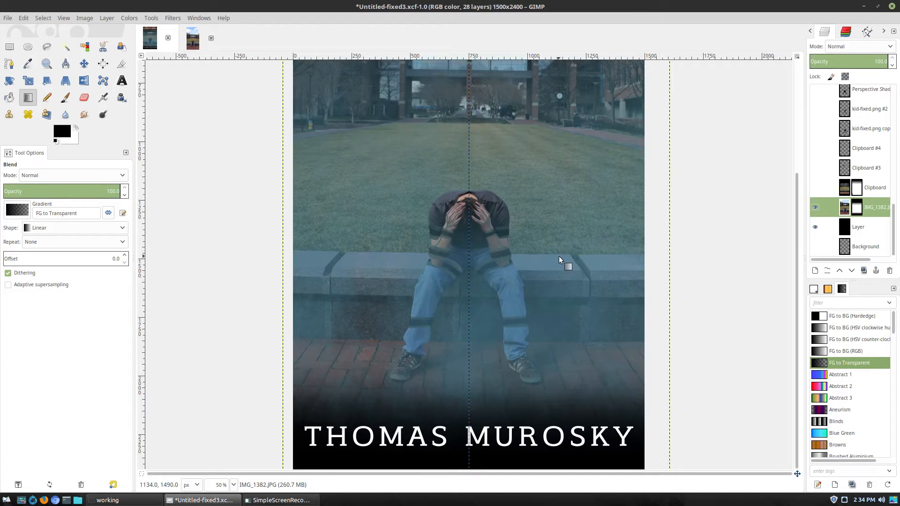
scroll(869, 160, "up", 5)
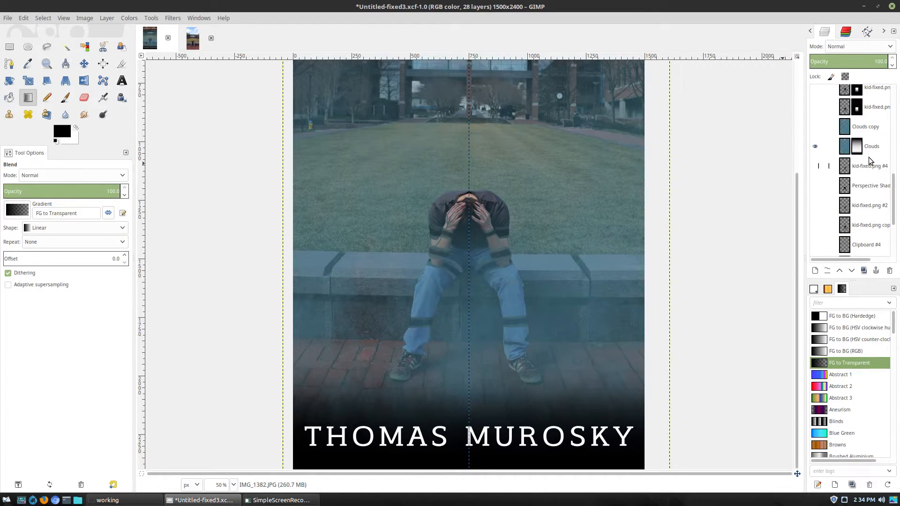
scroll(884, 177, "up", 2)
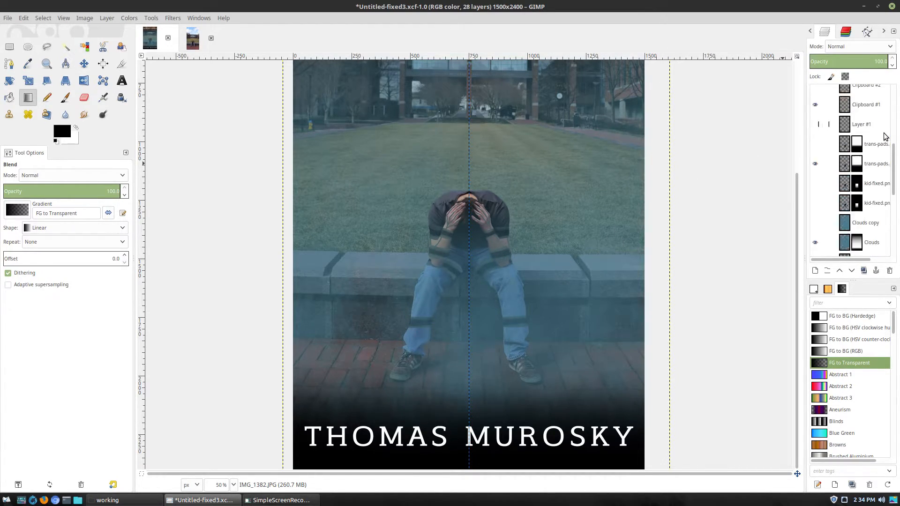
right_click(864, 165)
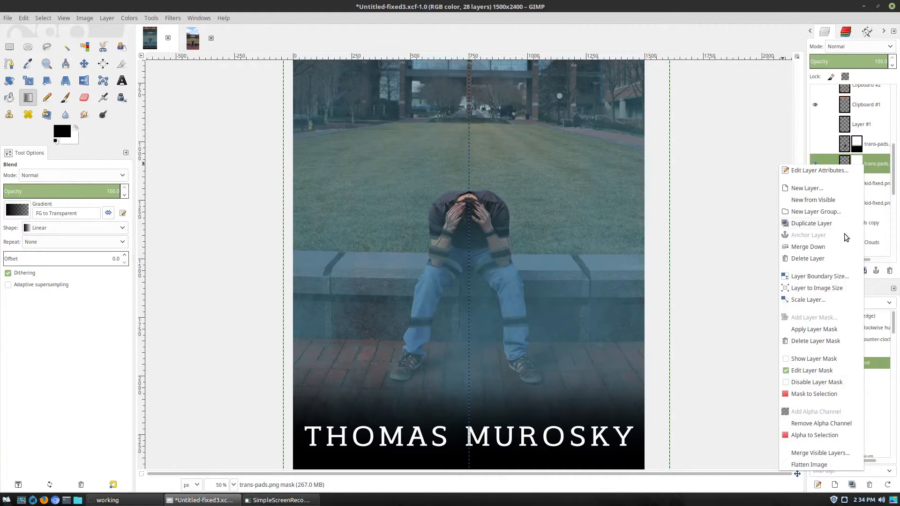
left_click(813, 330)
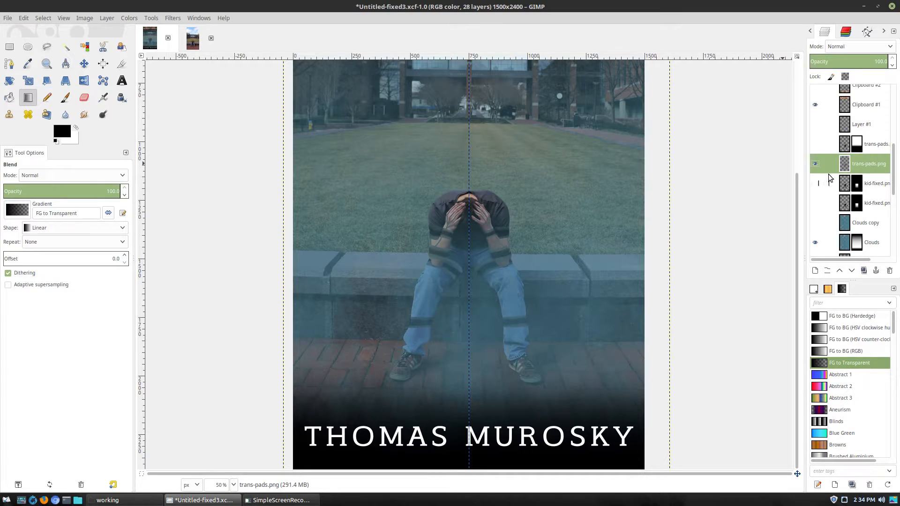
- Hide the Clouds tint, IMG_1382 photo and black backing, then restore the photo and backing
scroll(829, 202, "down", 3)
left_click(815, 146)
scroll(816, 155, "down", 3)
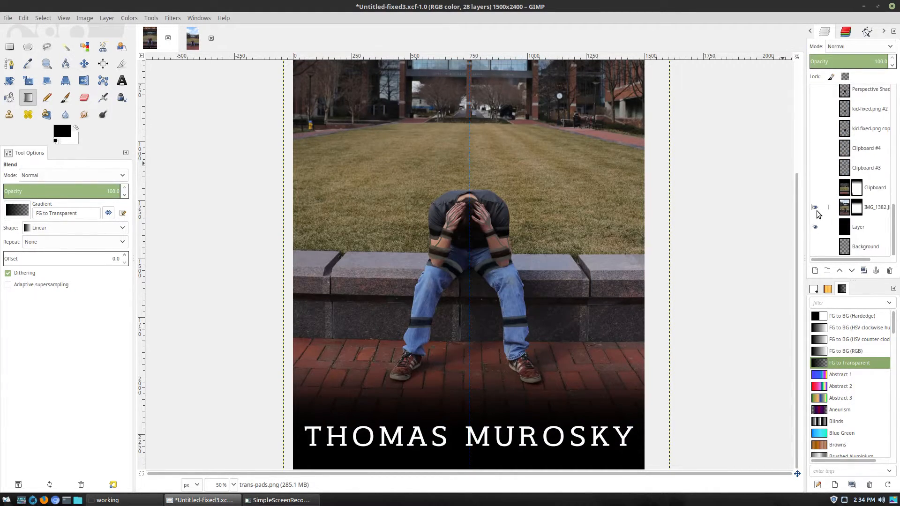
left_click(815, 208)
left_click(815, 226)
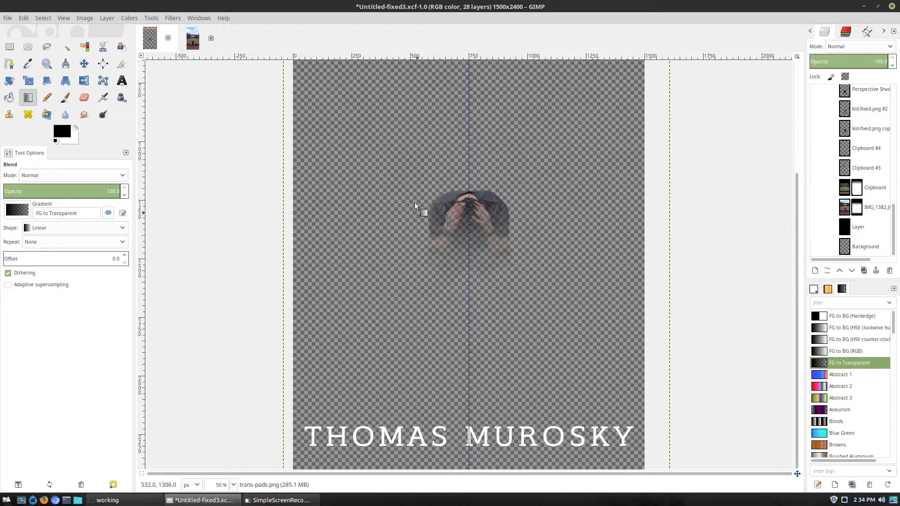
scroll(853, 164, "up", 3)
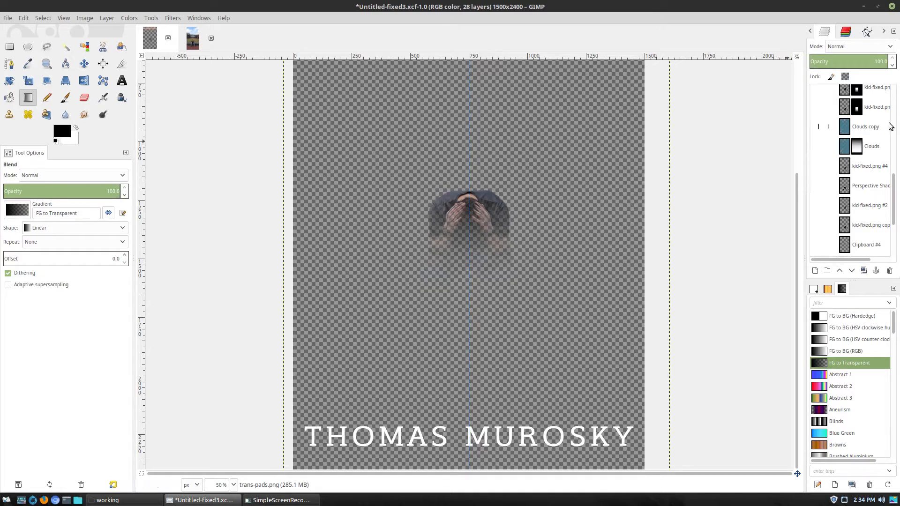
scroll(872, 188, "up", 4)
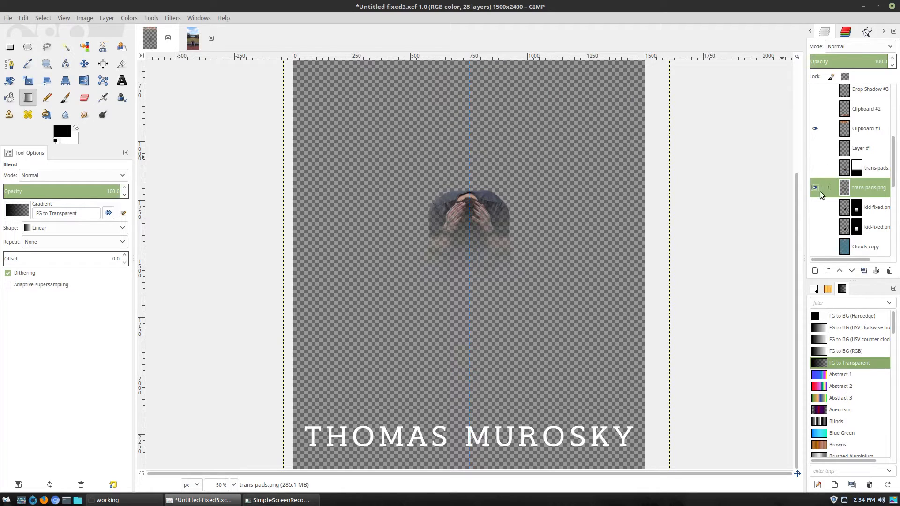
scroll(816, 197, "down", 5)
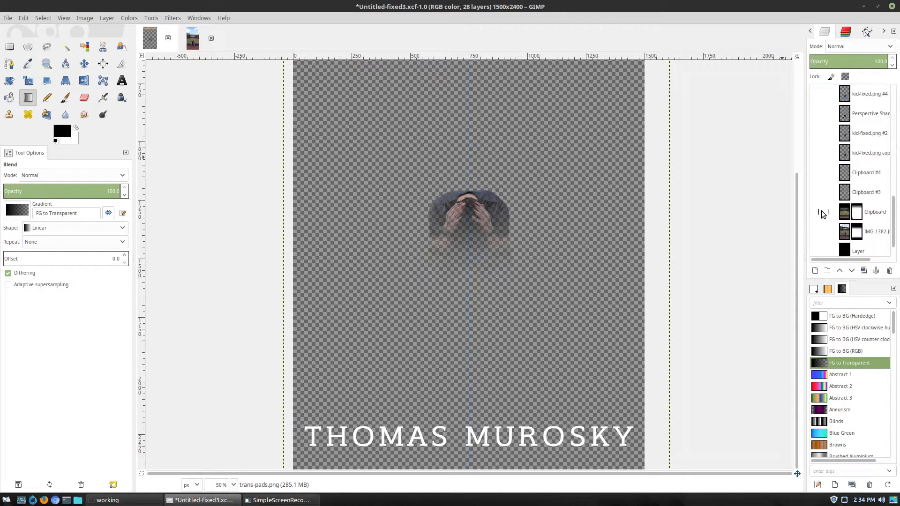
left_click(815, 207)
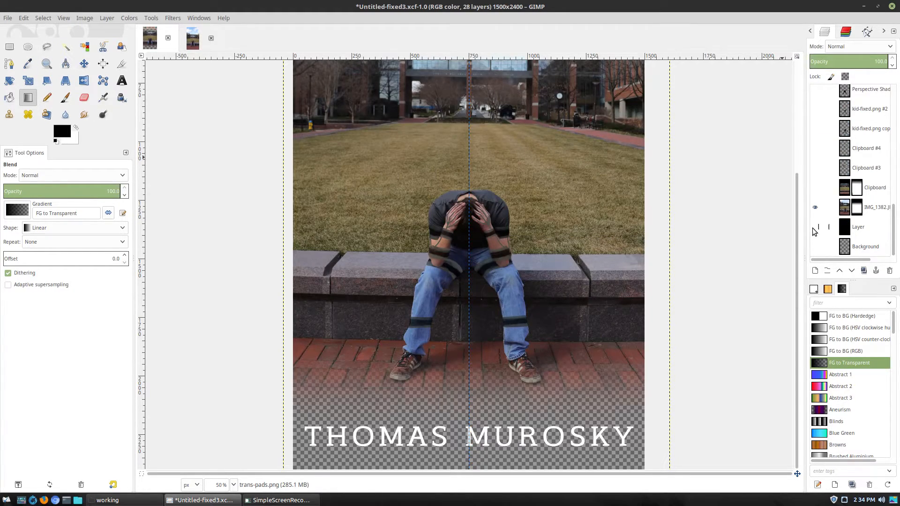
left_click(815, 227)
- Re-show the Clouds tint, then swap it for the Clouds copy overlay
scroll(661, 169, "up", 4)
scroll(858, 168, "up", 5)
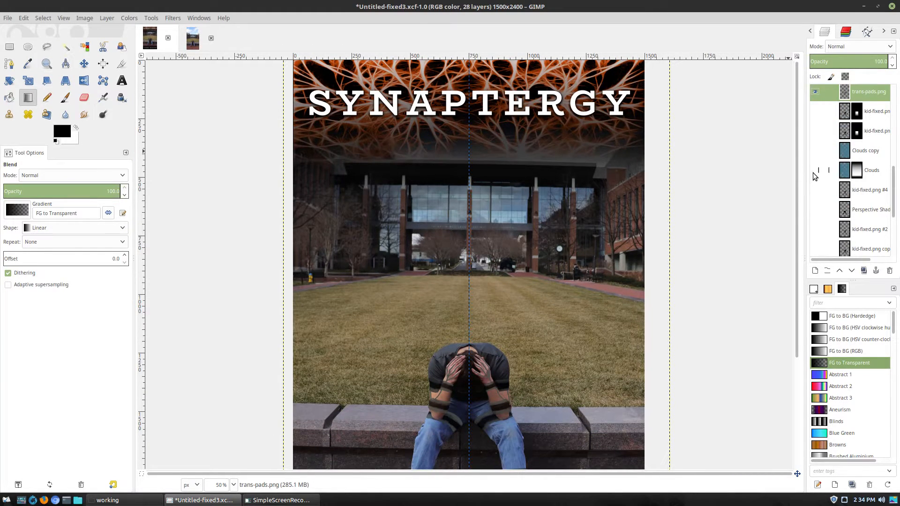
left_click(815, 171)
left_click(856, 171)
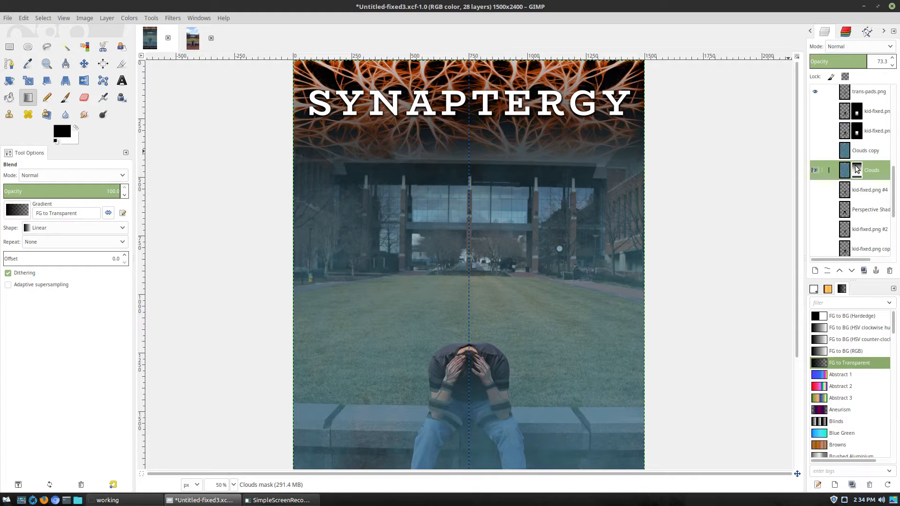
left_click(815, 170)
left_click(816, 151)
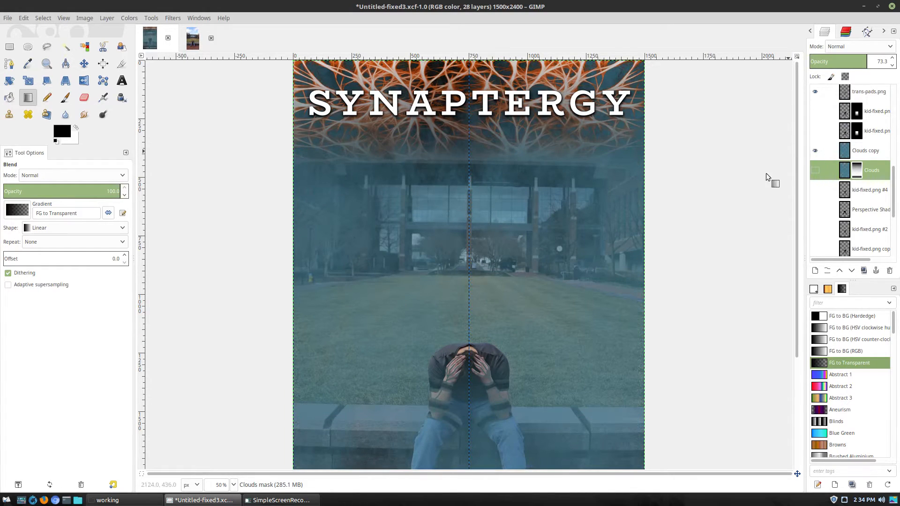
scroll(746, 215, "down", 5)
key("minus")
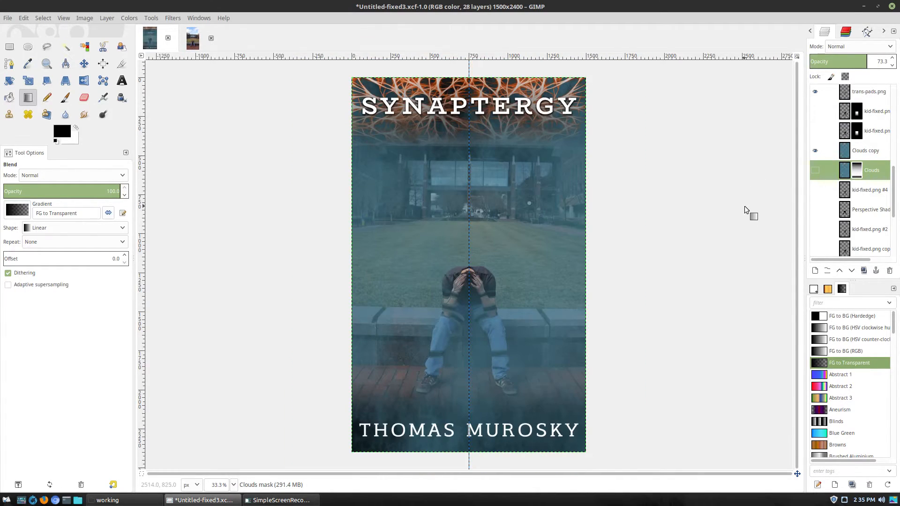
- Compare Clouds against Clouds copy, ending with Clouds visible and Clouds copy hidden
left_click(815, 170)
left_click(815, 150)
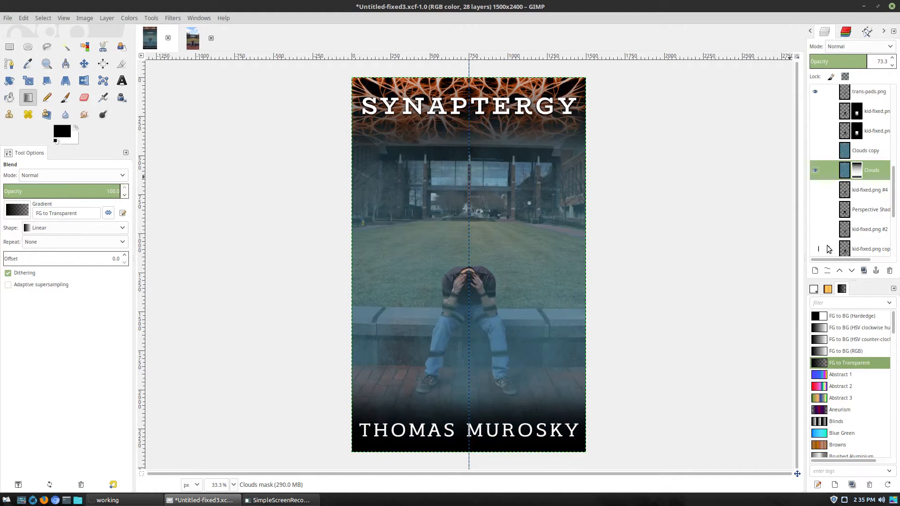
left_click(815, 171)
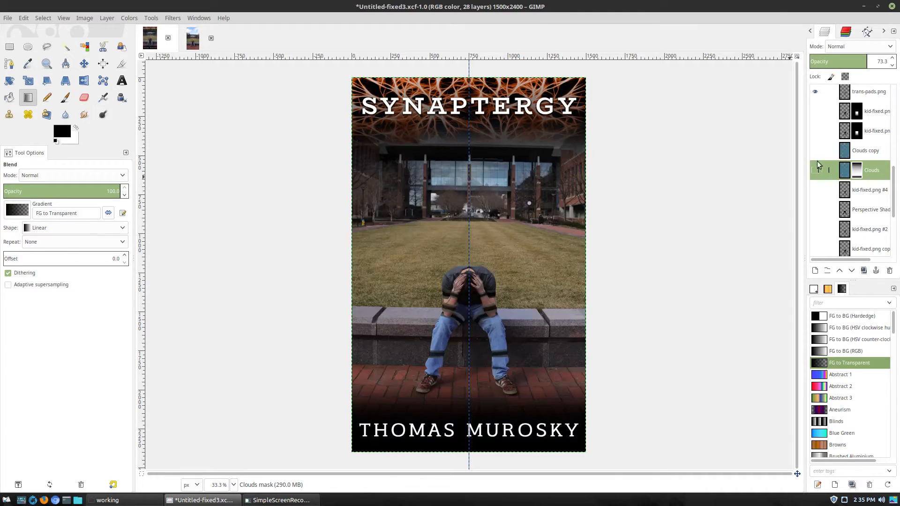
left_click(815, 151)
left_click(816, 151)
left_click(812, 171)
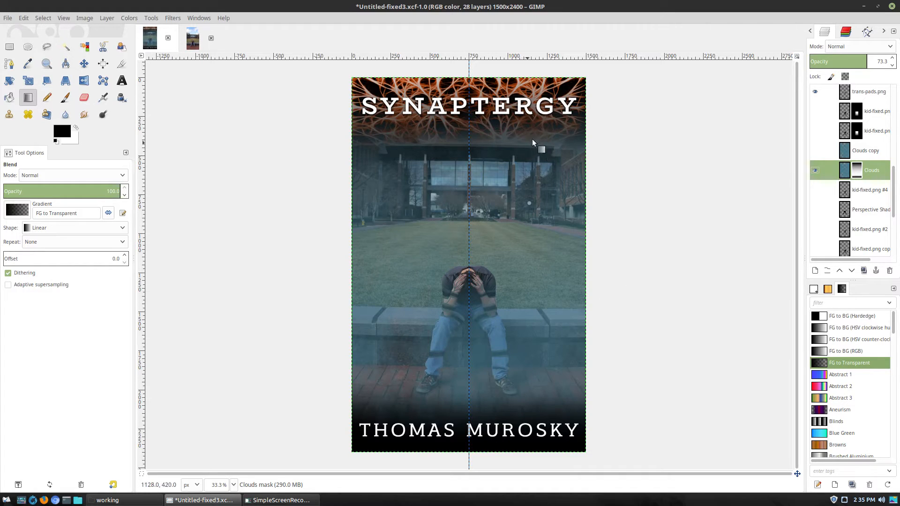
scroll(878, 127, "up", 5)
scroll(877, 124, "up", 5)
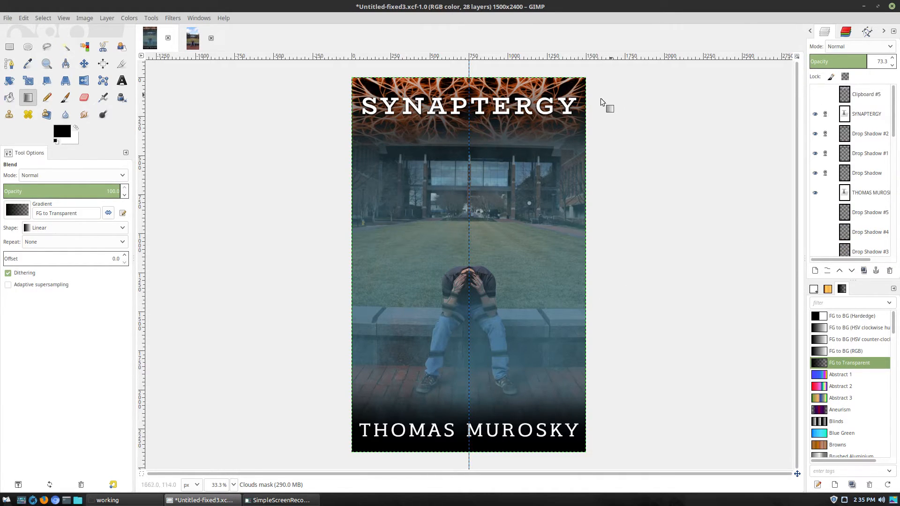
scroll(488, 97, "up", 2)
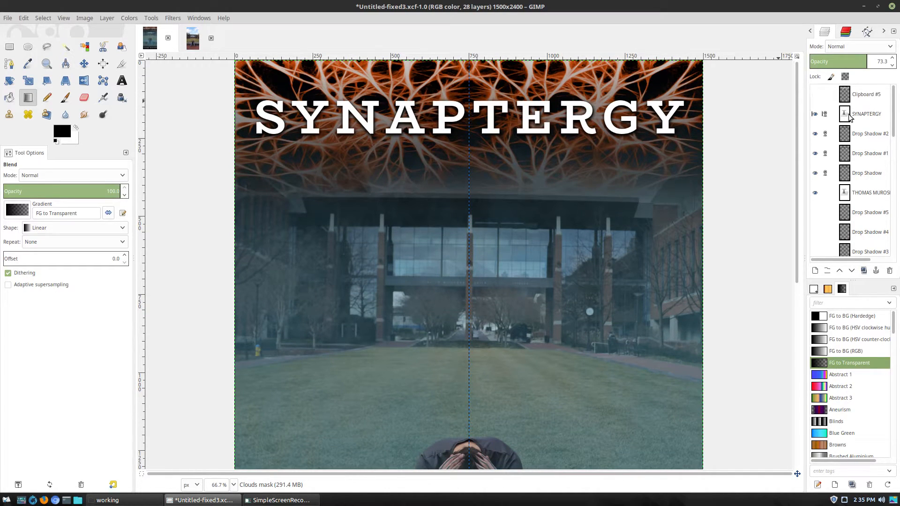
- Merge SYNAPTERGY, Drop Shadow #2 and Drop Shadow #1 down into one Drop Shadow layer
right_click(868, 115)
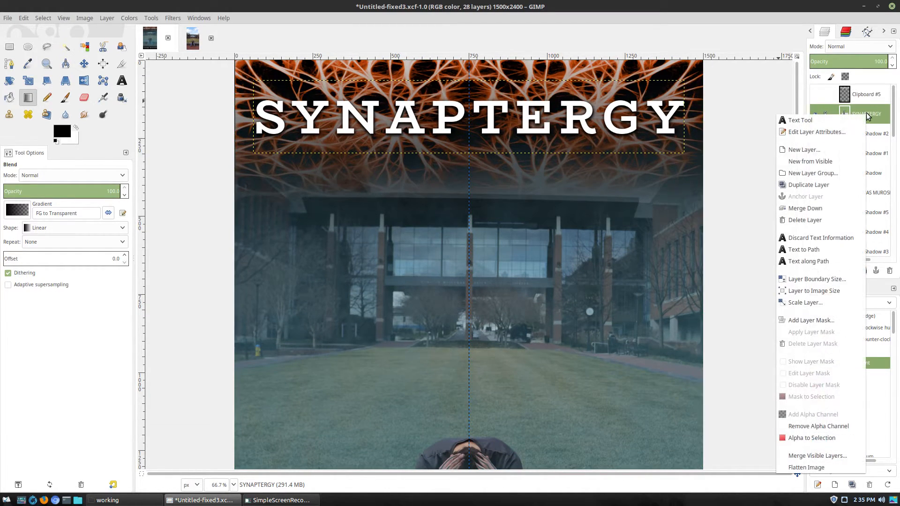
left_click(867, 114)
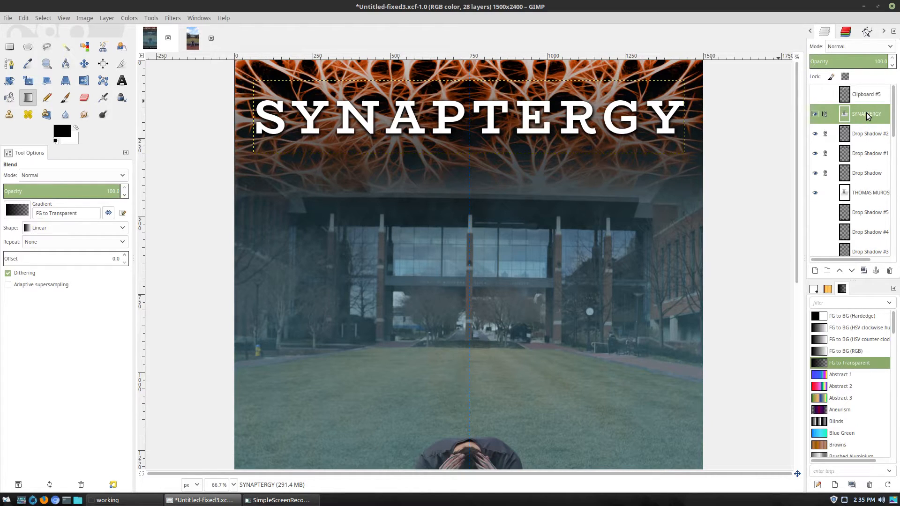
right_click(865, 118)
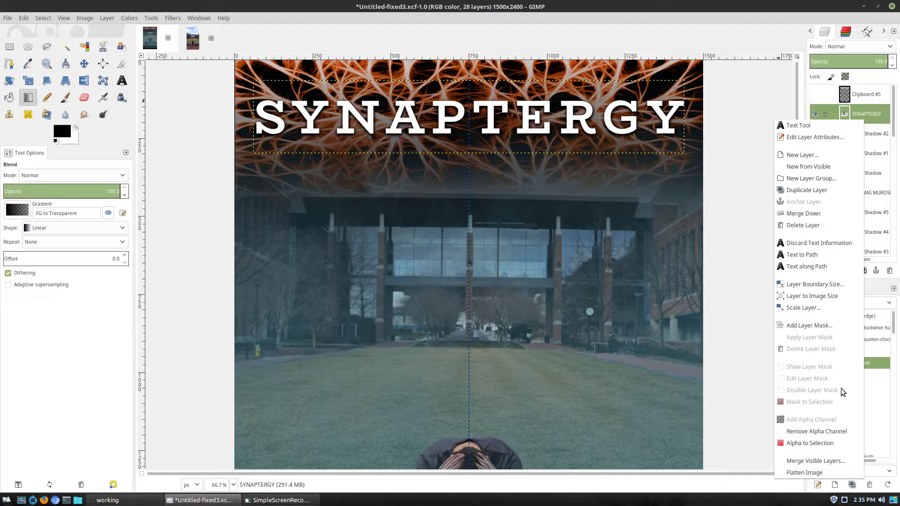
left_click(820, 214)
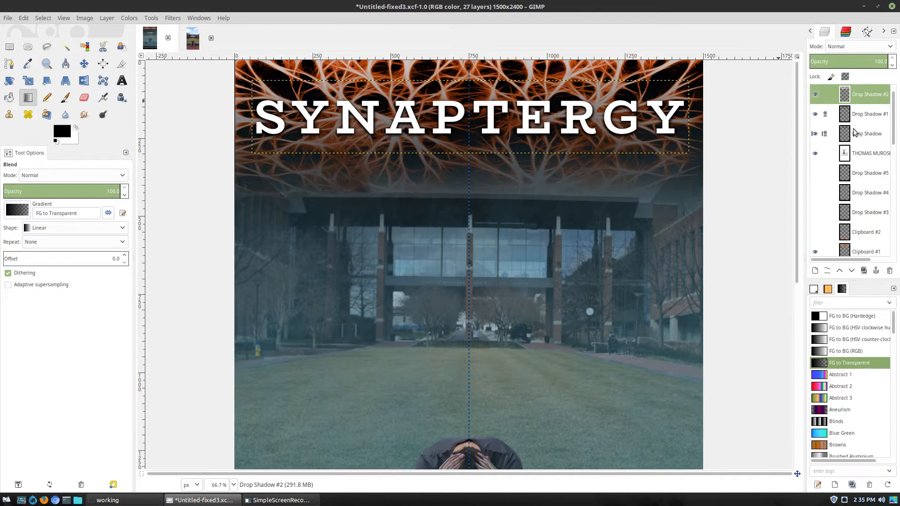
right_click(867, 99)
left_click(825, 177)
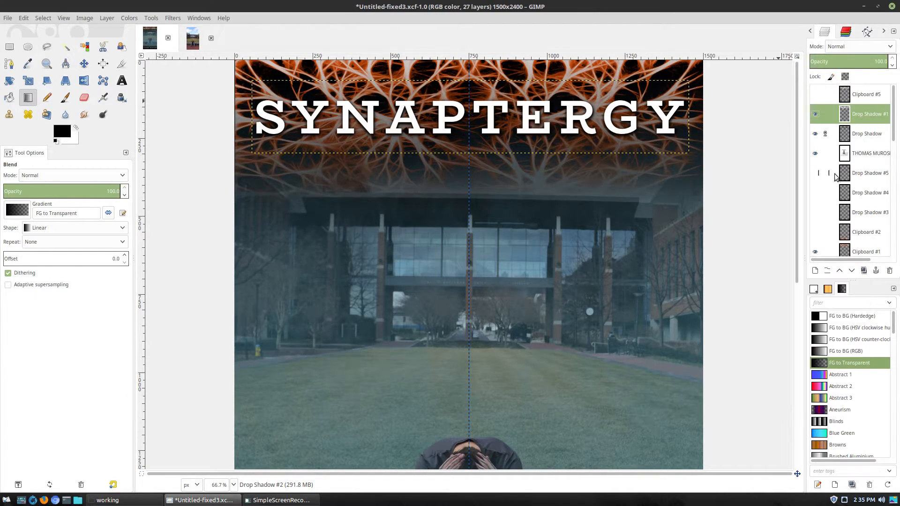
right_click(863, 121)
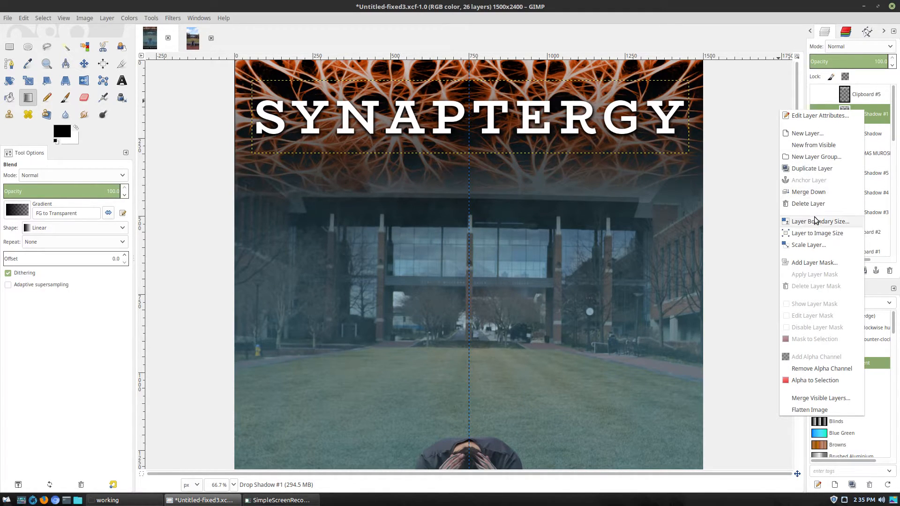
left_click(817, 192)
- Toggle the merged title layer's visibility to check it, leaving it shown
scroll(873, 108, "up", 1)
left_click(816, 115)
left_click(816, 115)
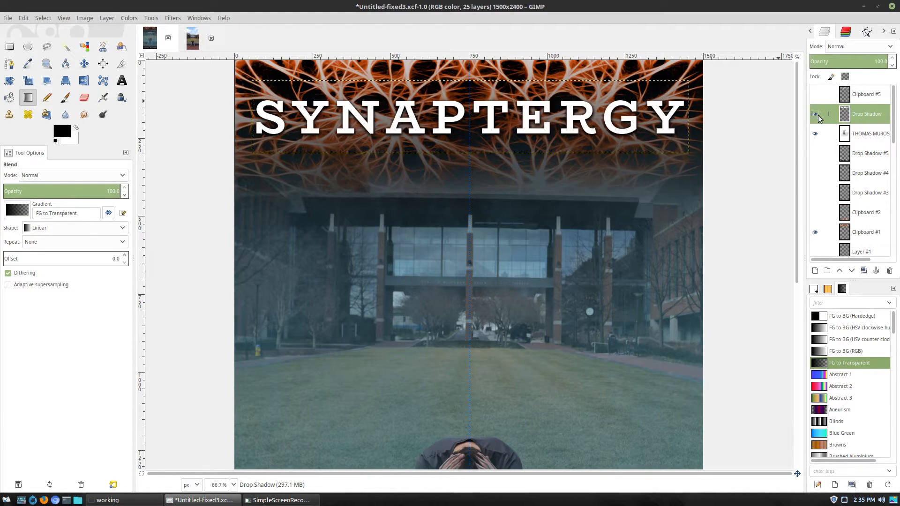
left_click(816, 114)
left_click(817, 114)
left_click(817, 115)
left_click(817, 115)
scroll(628, 127, "up", 4)
left_click(816, 114)
left_click(816, 115)
scroll(699, 176, "down", 4)
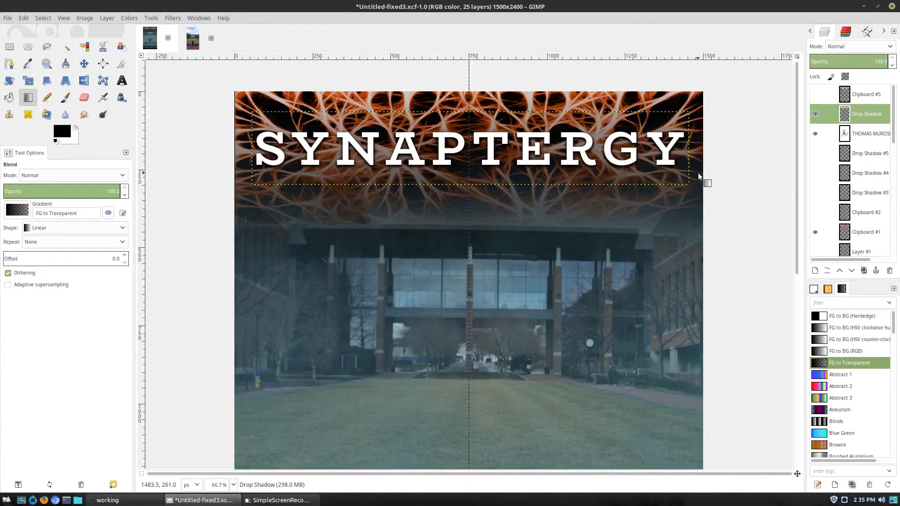
- Add a White (full opacity) layer mask to the Drop Shadow layer holding SYNAPTERGY
right_click(860, 117)
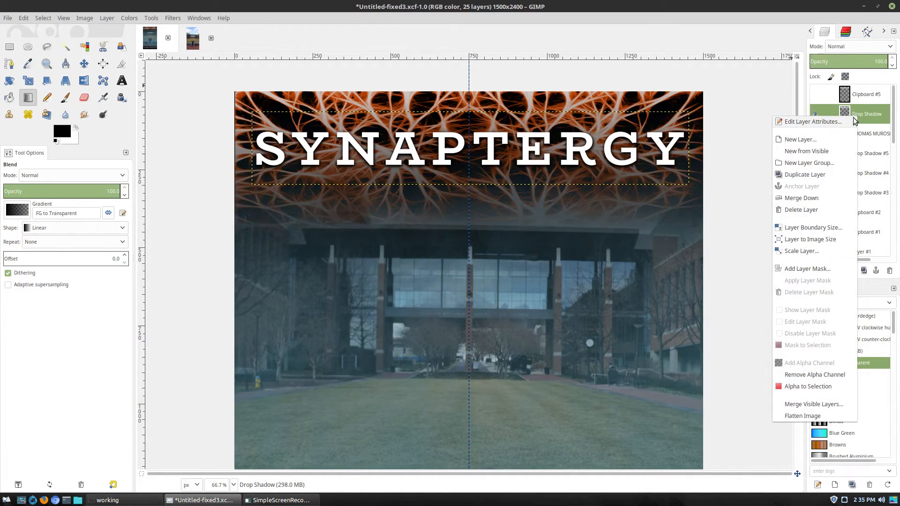
left_click(822, 268)
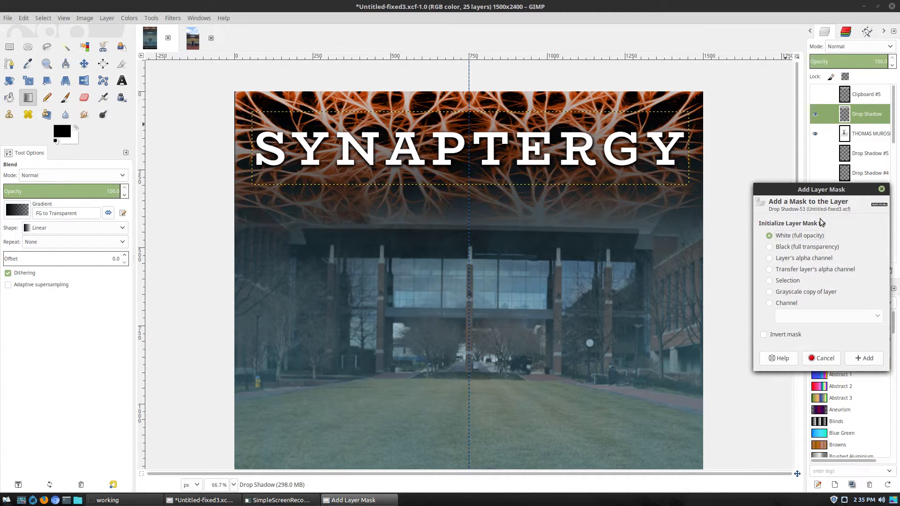
left_click(865, 359)
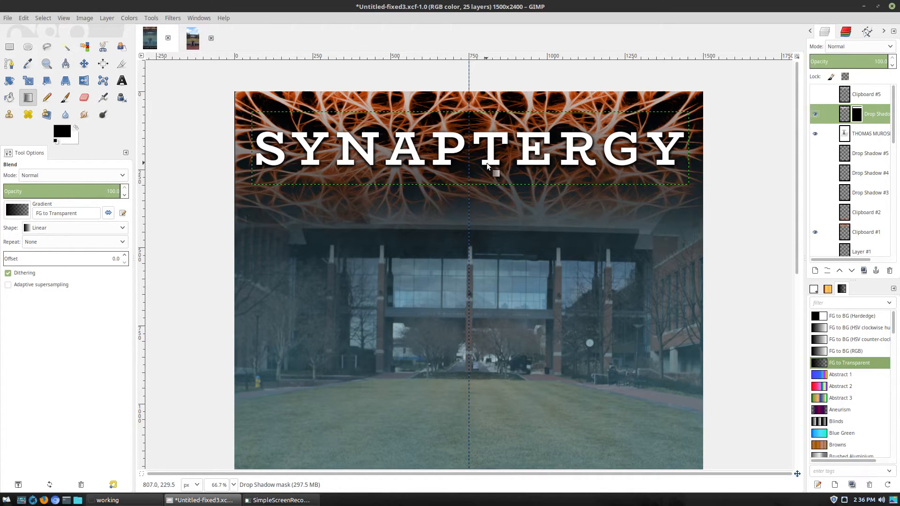
- Draw a vertical FG-to-Transparent gradient on the mask to fade the SYNAPTERGY title
left_click_drag(469, 171, 470, 117)
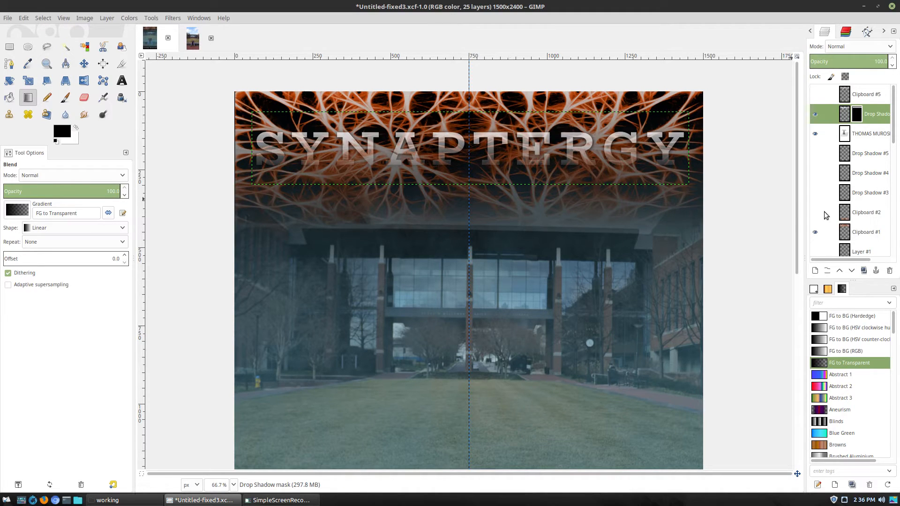
key("3")
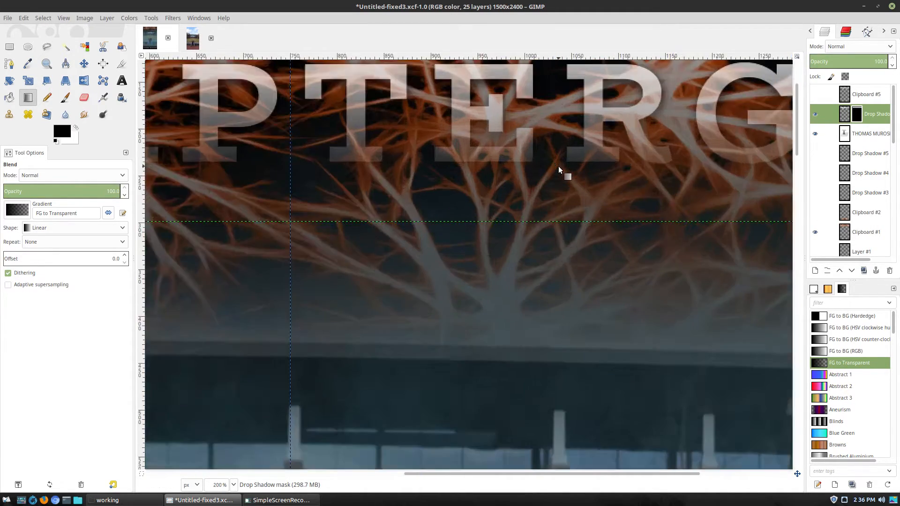
scroll(548, 168, "down", 5)
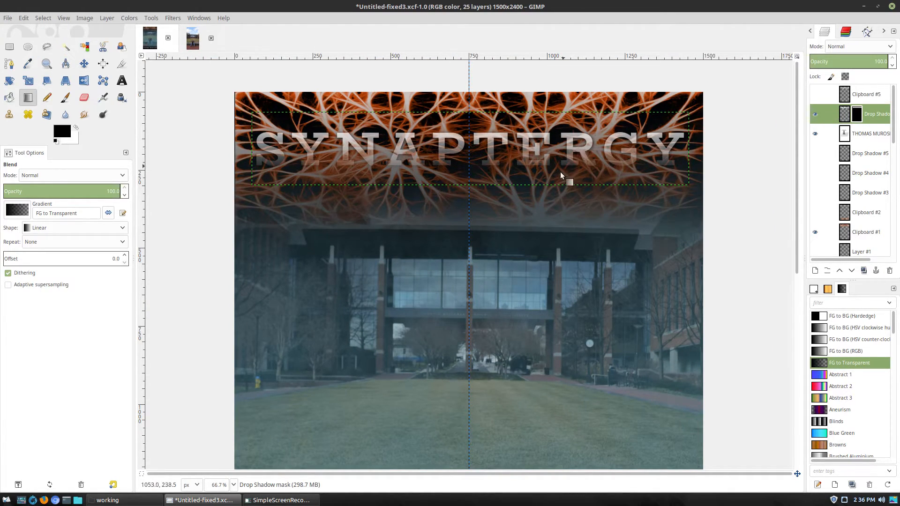
- Switch from the mask to the Drop Shadow layer itself and hide it
left_click(844, 117)
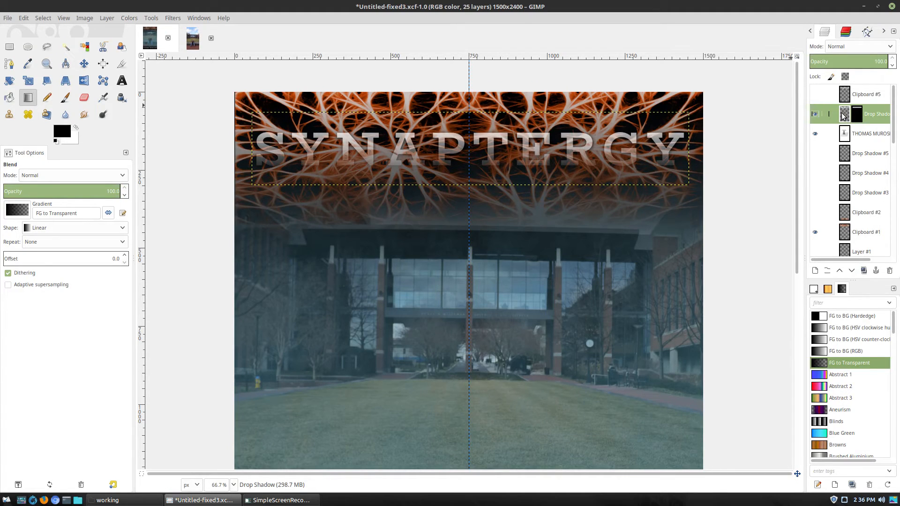
left_click(815, 114)
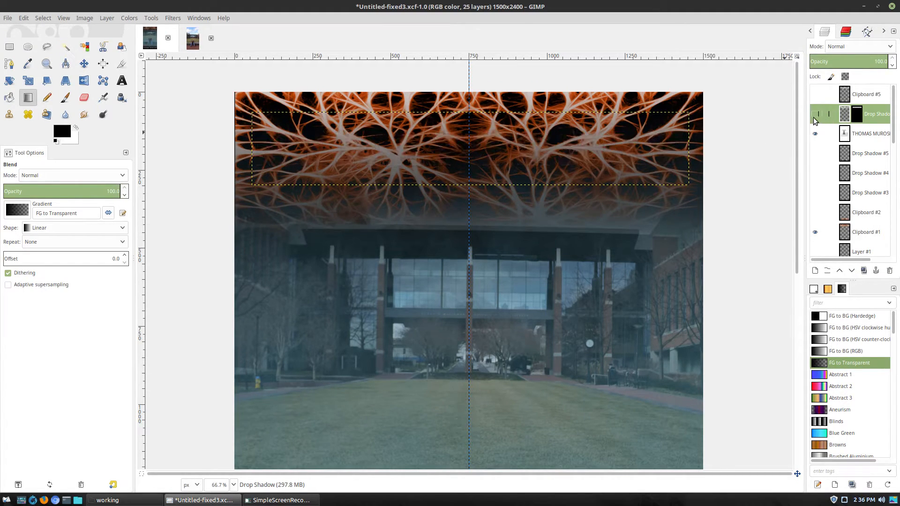
scroll(618, 109, "up", 5)
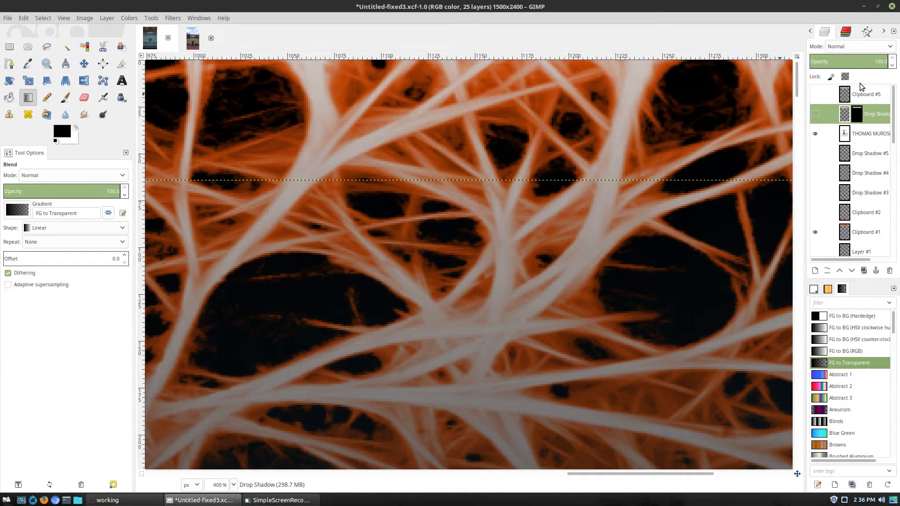
- Set the foreground colour to the orange-brown sampled from the neural header
left_click(62, 131)
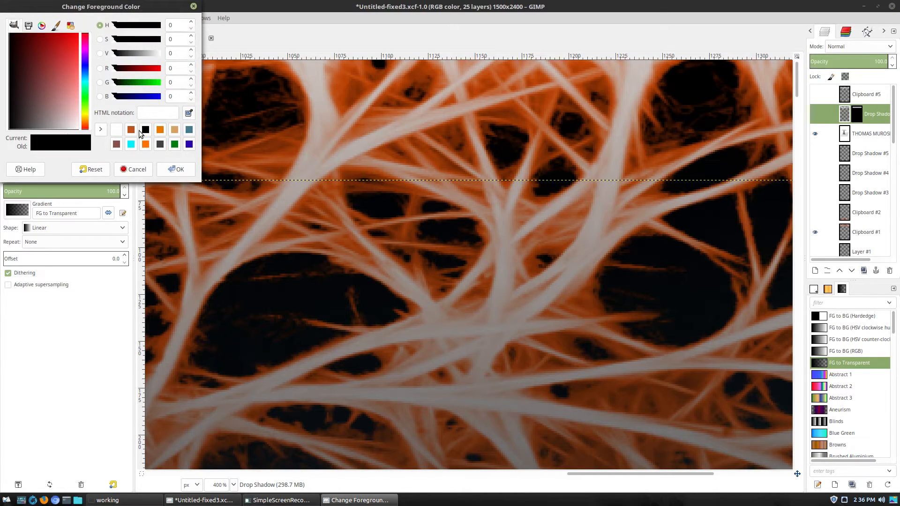
left_click(188, 112)
left_click(309, 106)
left_click(176, 169)
- Show the Drop Shadow title layer again and disable its layer mask
scroll(475, 116, "down", 3)
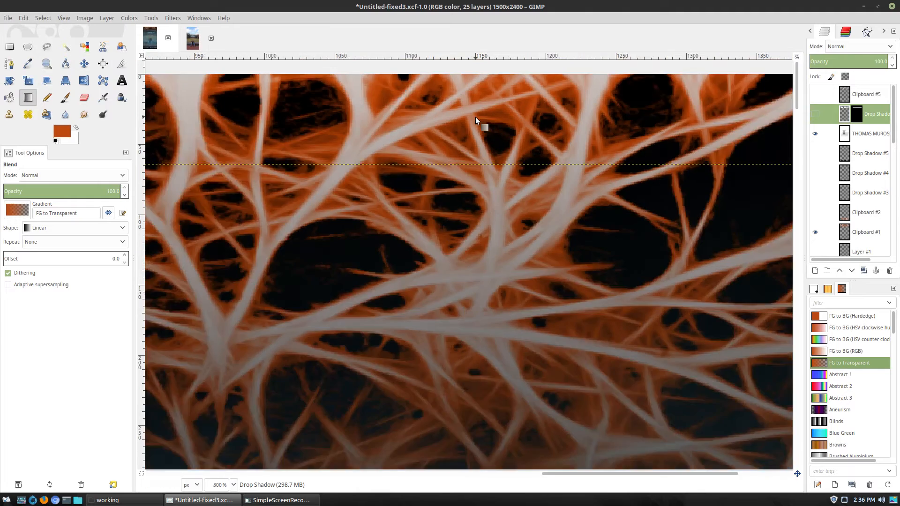
left_click(815, 114)
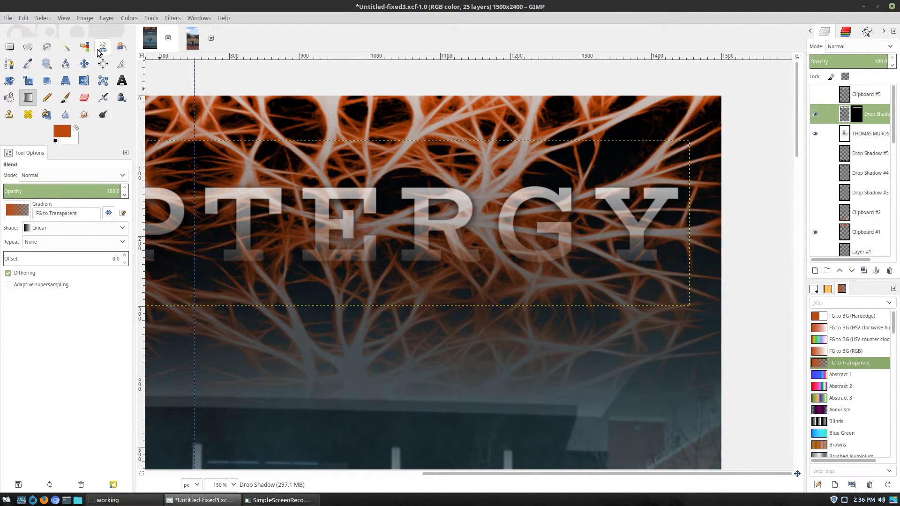
right_click(862, 111)
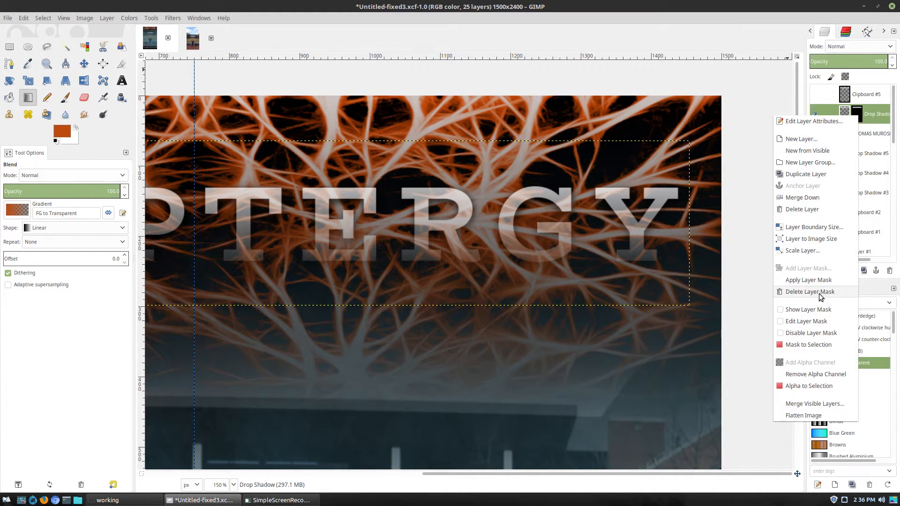
left_click(811, 333)
scroll(555, 290, "down", 2)
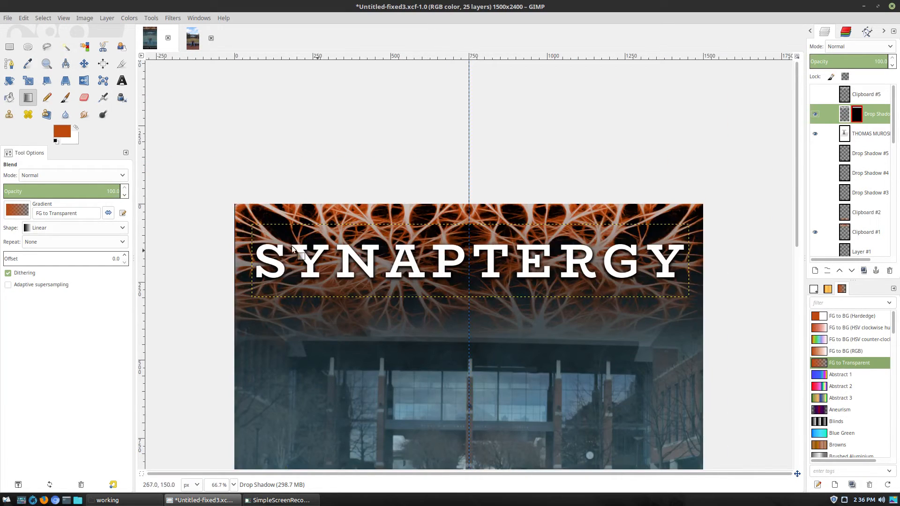
- Fuzzy-select the title letters S, Y, N, A, P and T in Add mode
left_click(66, 46)
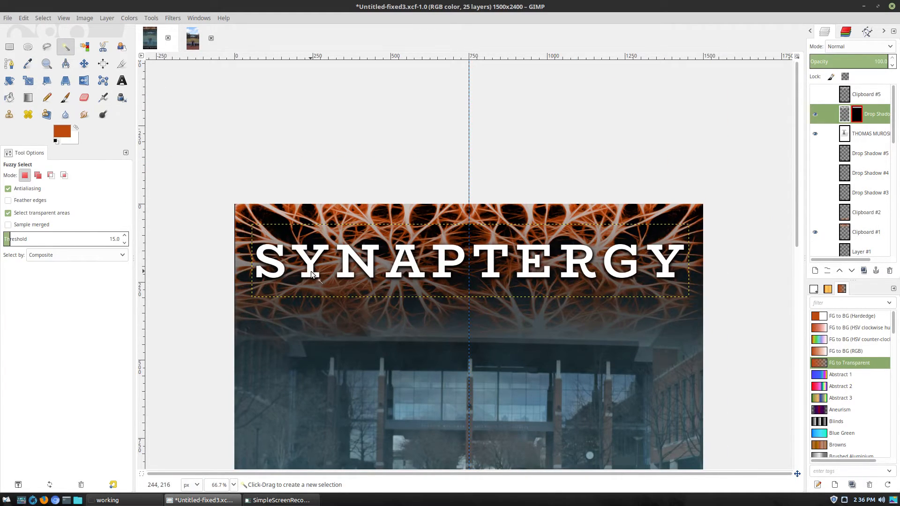
scroll(281, 263, "up", 2)
left_click(247, 259)
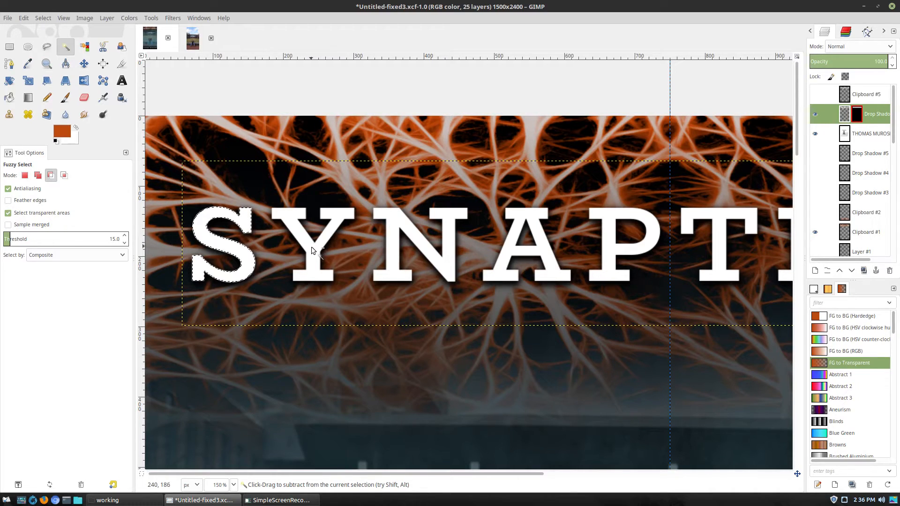
left_click(311, 249, "shift")
left_click(407, 229, "shift")
left_click(520, 237, "shift")
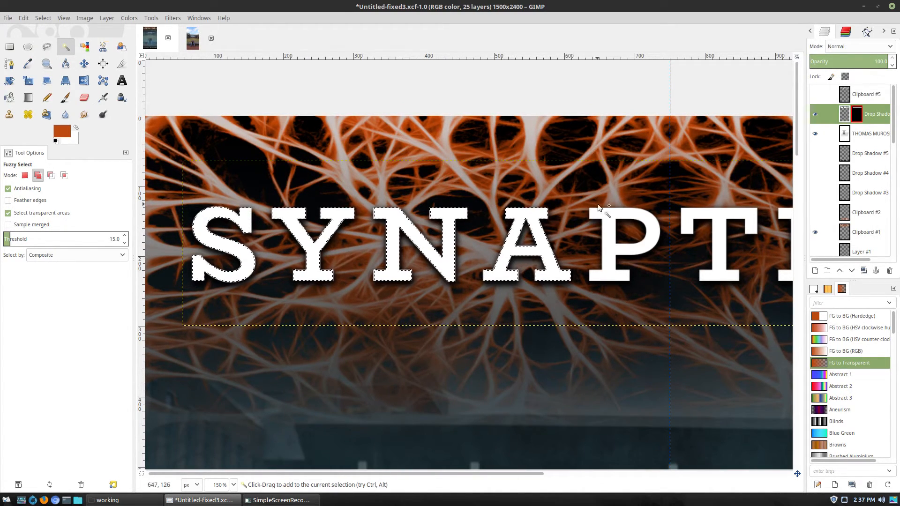
left_click(607, 222, "shift")
left_click(737, 232, "shift")
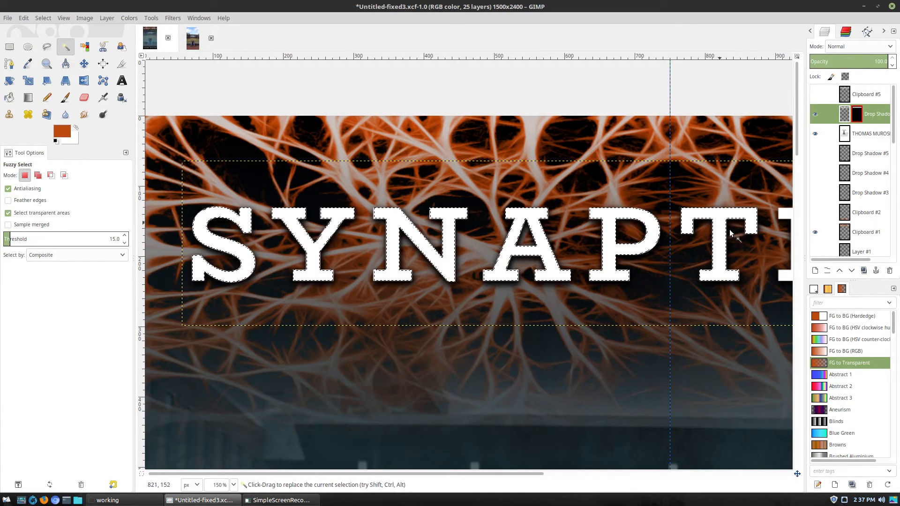
- Add the remaining letters E, R, G and Y to the title selection
scroll(737, 232, "down", 1)
scroll(737, 232, "down", 1)
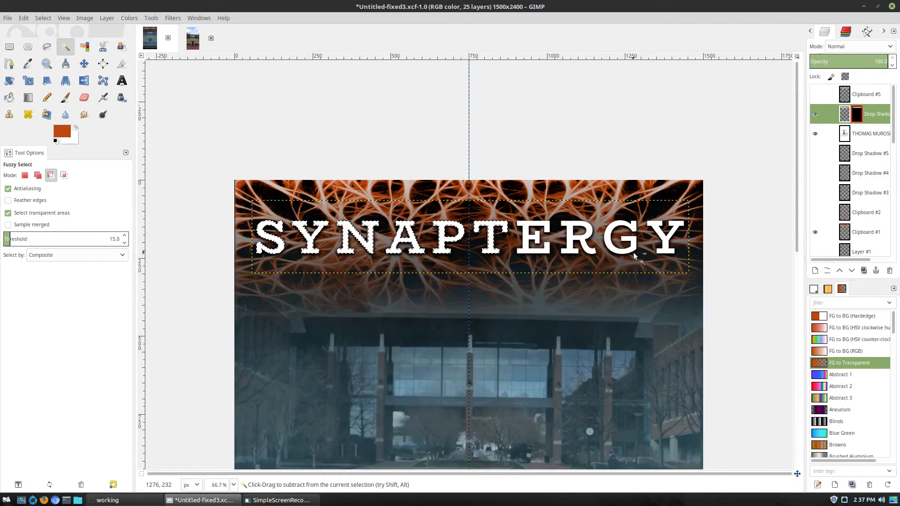
left_click(528, 231, "shift")
left_click(589, 229, "shift")
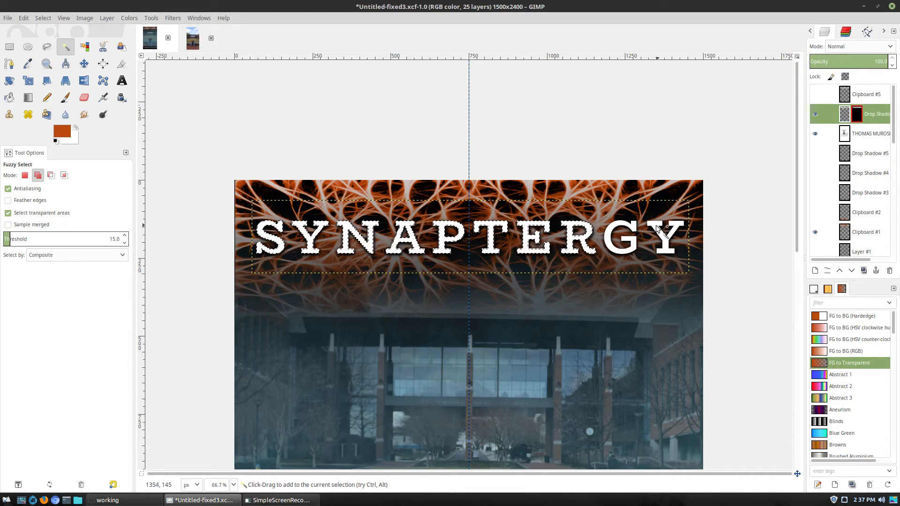
left_click(633, 230, "shift")
left_click(666, 235, "shift")
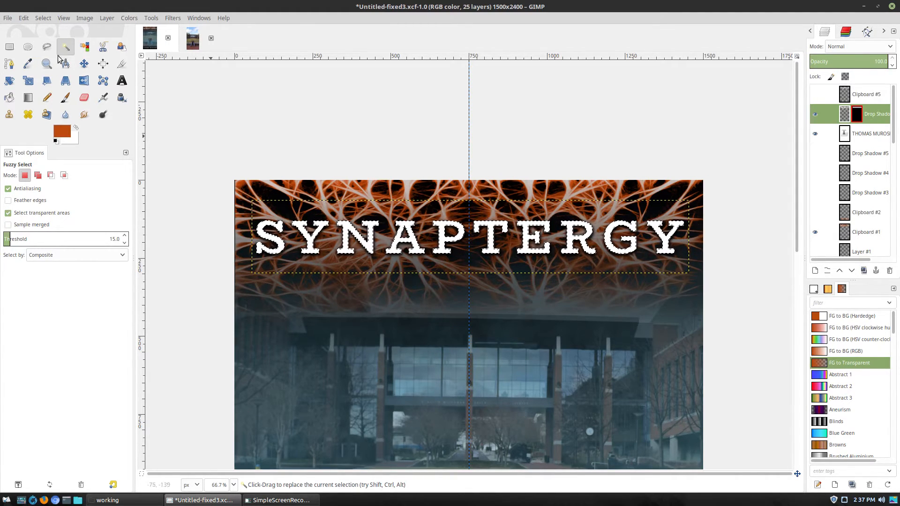
left_click(24, 18)
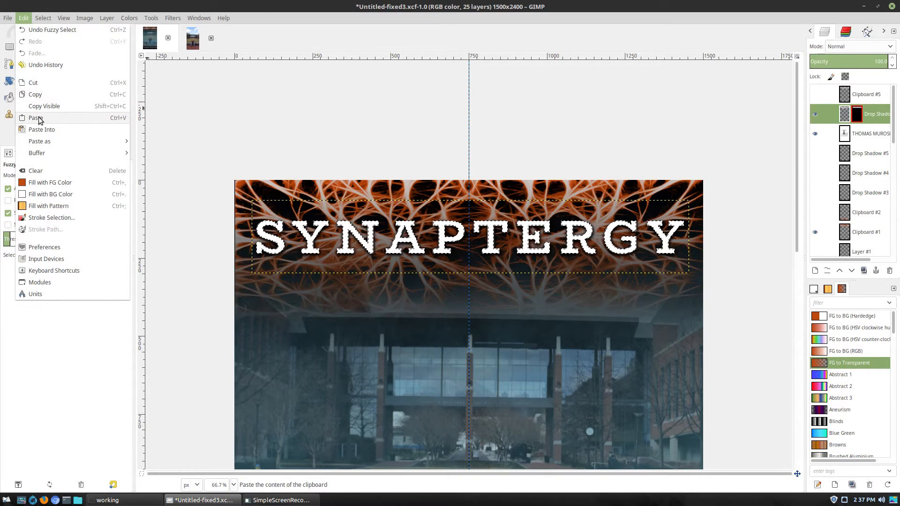
left_click(49, 218)
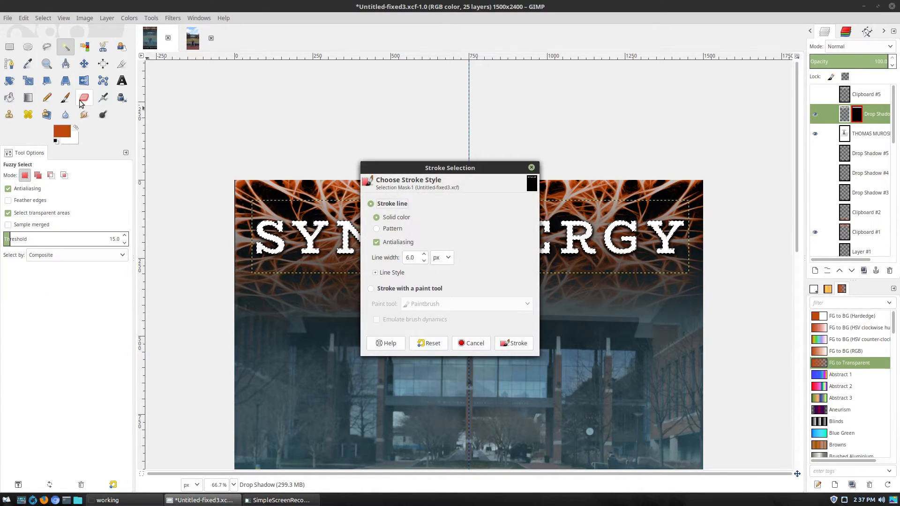
left_click(425, 263)
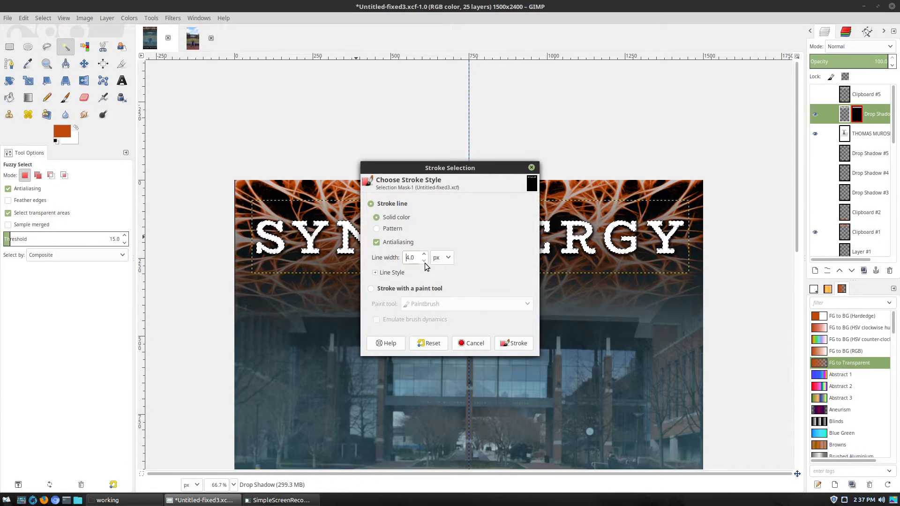
left_click(517, 342)
key("ctrl")
scroll(363, 240, "up", 3)
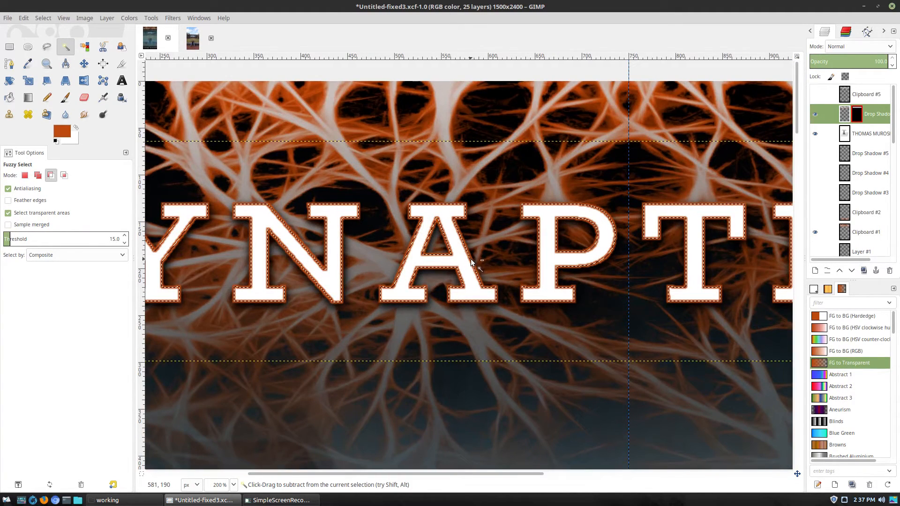
key("ctrl+shift")
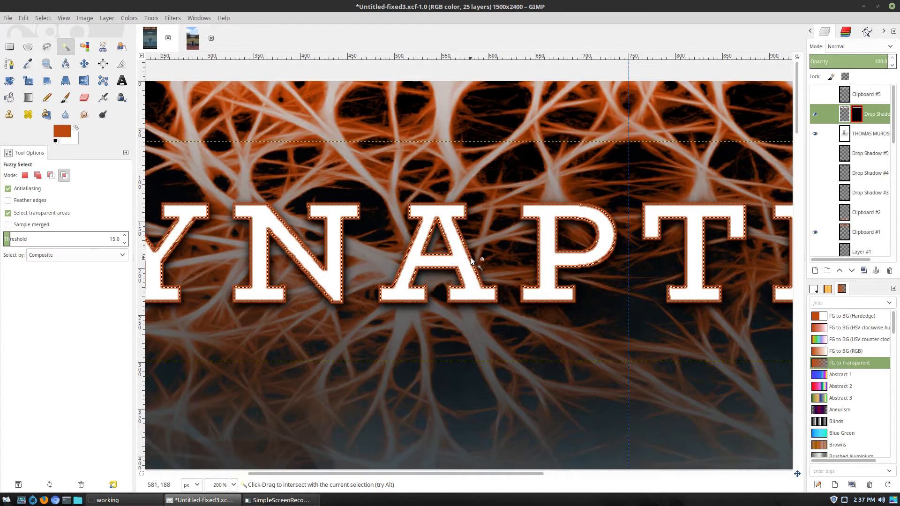
key("ctrl+shift+a")
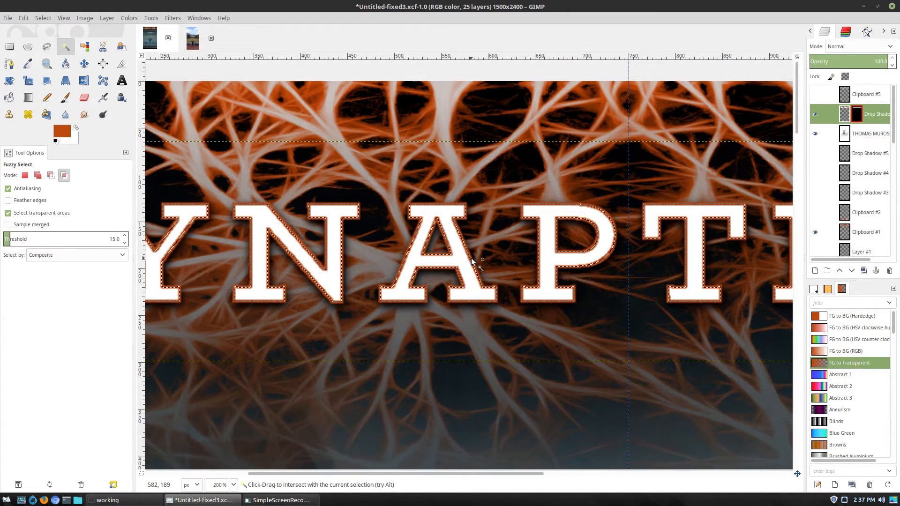
scroll(490, 266, "down", 2)
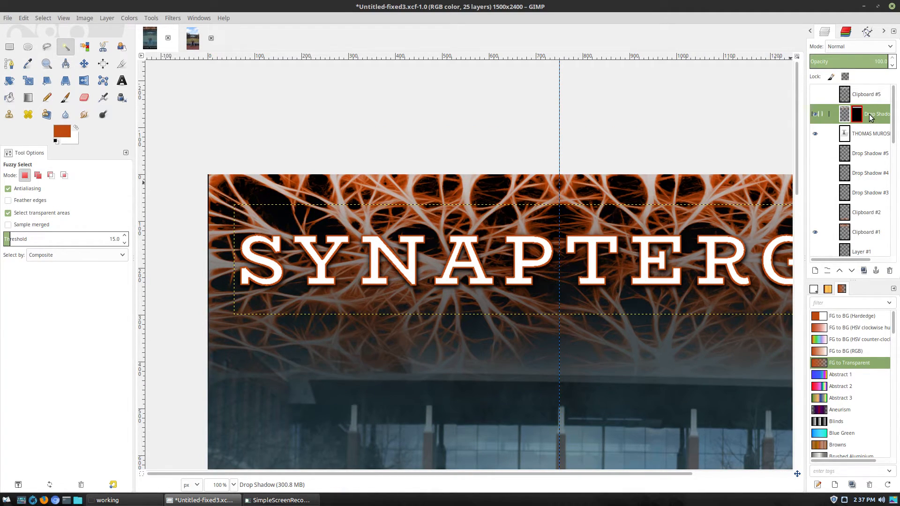
key("ctrl+z")
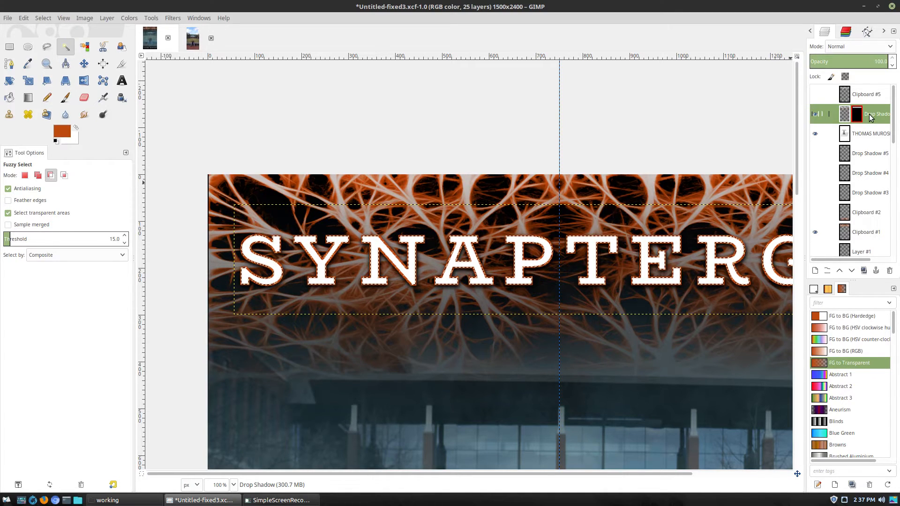
key("ctrl+z")
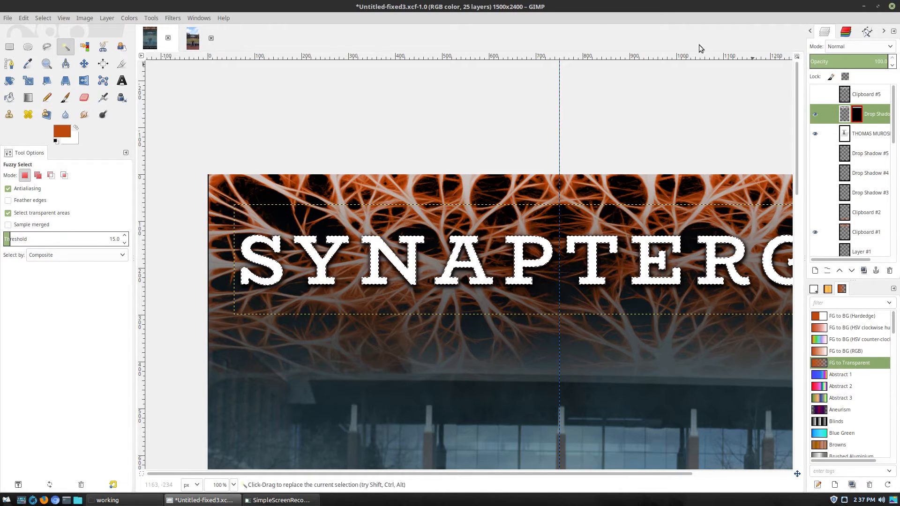
- Create a new transparent layer, Layer #2, above the Drop Shadow title
left_click(108, 18)
left_click(115, 29)
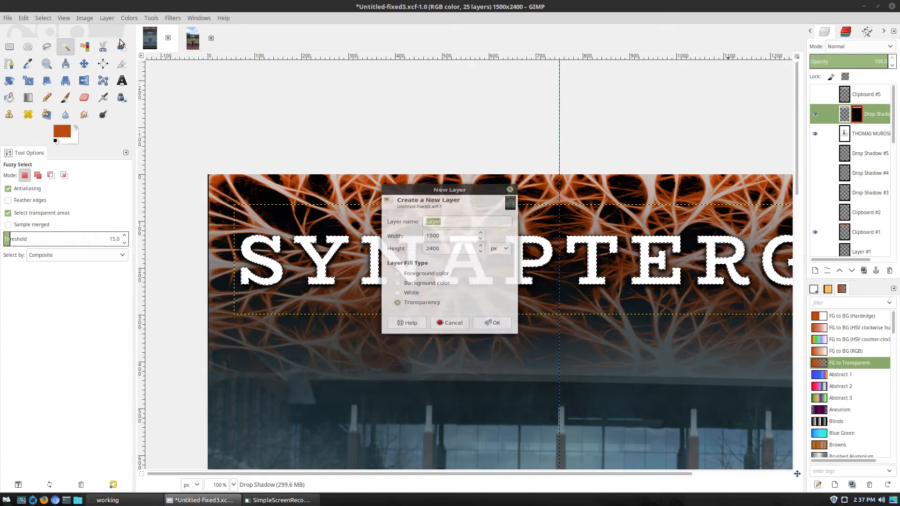
left_click(492, 333)
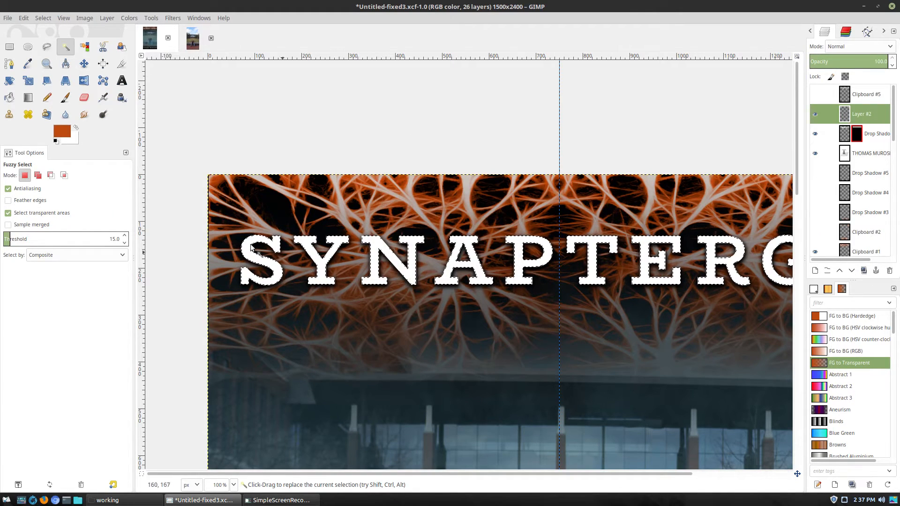
- Stroke the letter selection in orange-brown on Layer #2, then select none
key("ctrl")
scroll(589, 329, "down", 1)
left_click(24, 19)
left_click(56, 210)
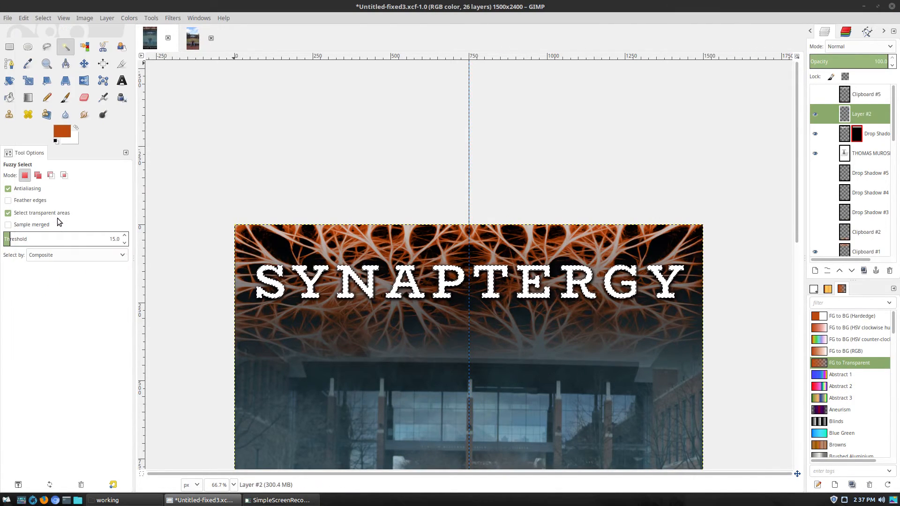
left_click(515, 343)
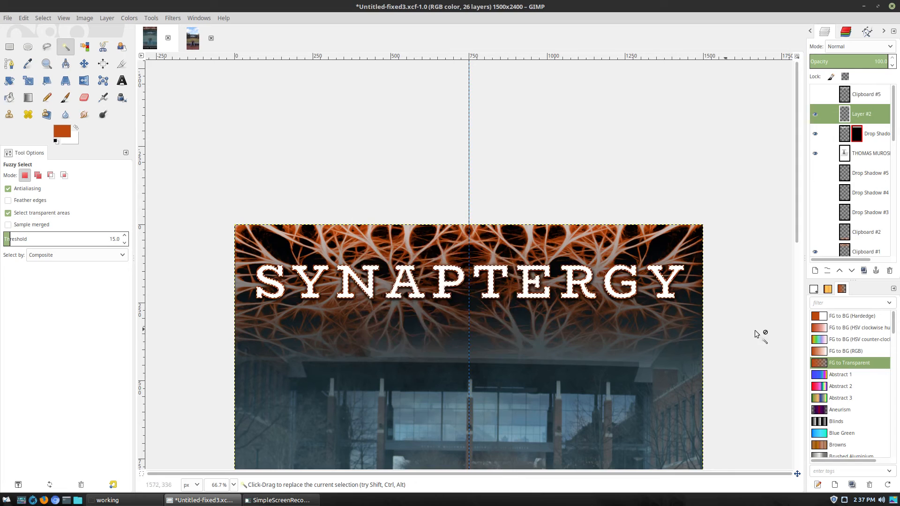
key("ctrl+shift+a")
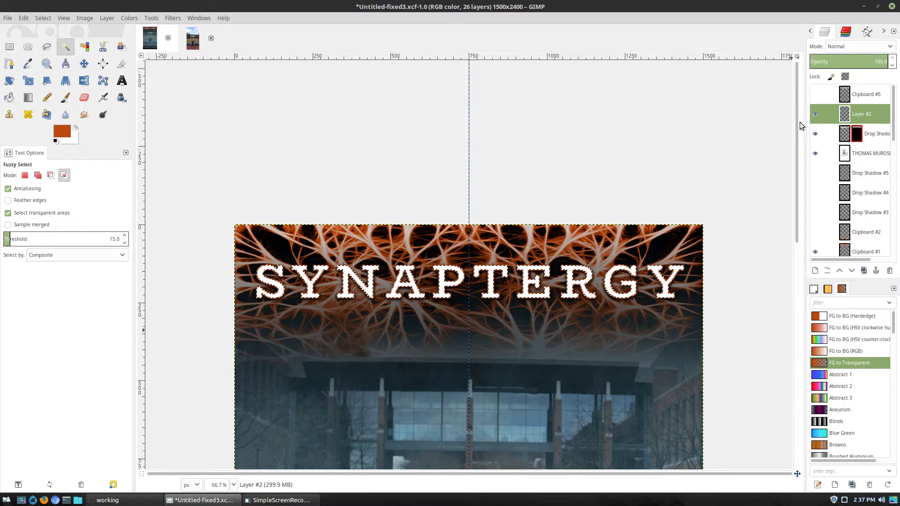
- Toggle Layer #2 off and on to compare the outline, then pick the Drop Shadow mask
left_click(814, 117)
left_click(814, 117)
left_click(814, 117)
left_click(814, 117)
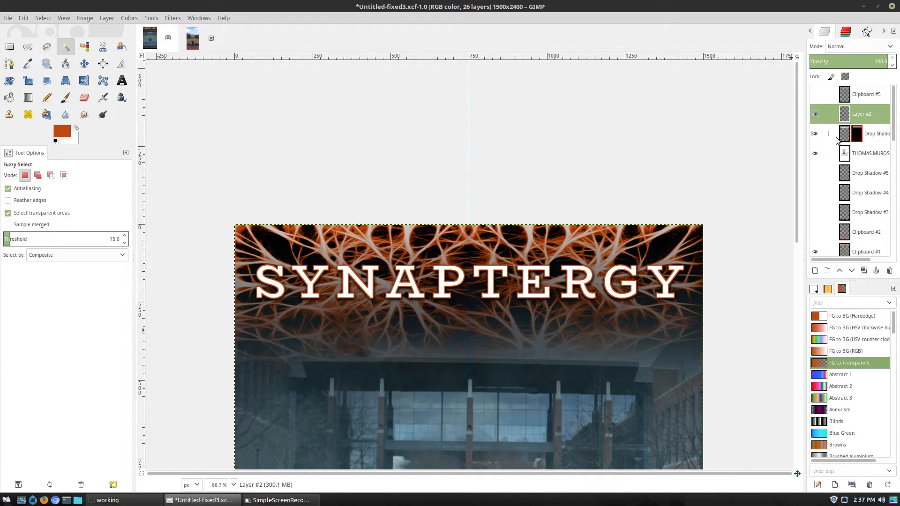
left_click(854, 136)
- Re-enable the Drop Shadow layer's mask so it fades the title letters
right_click(854, 136)
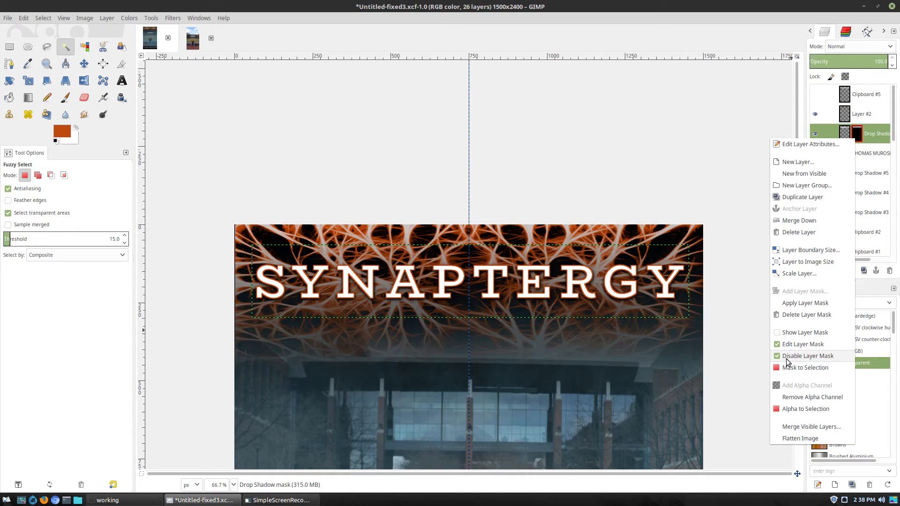
left_click(777, 359)
scroll(610, 288, "up", 2)
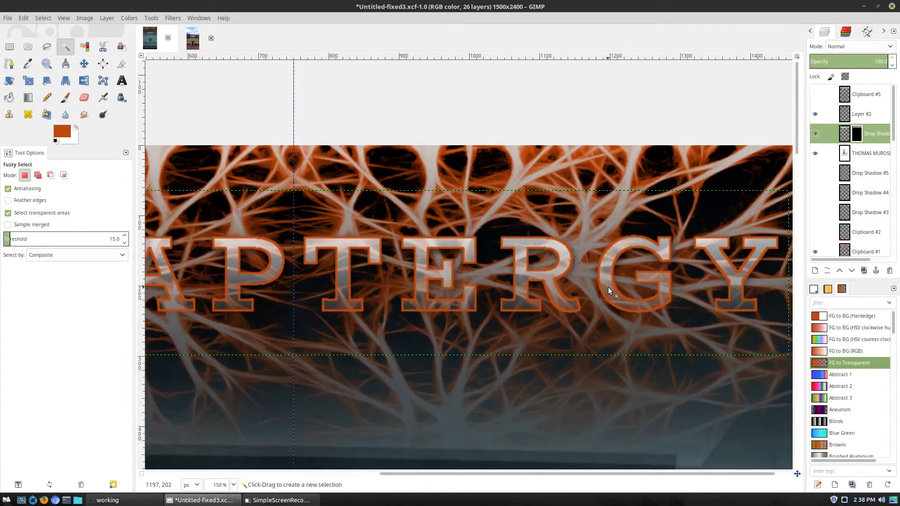
scroll(610, 290, "down", 2)
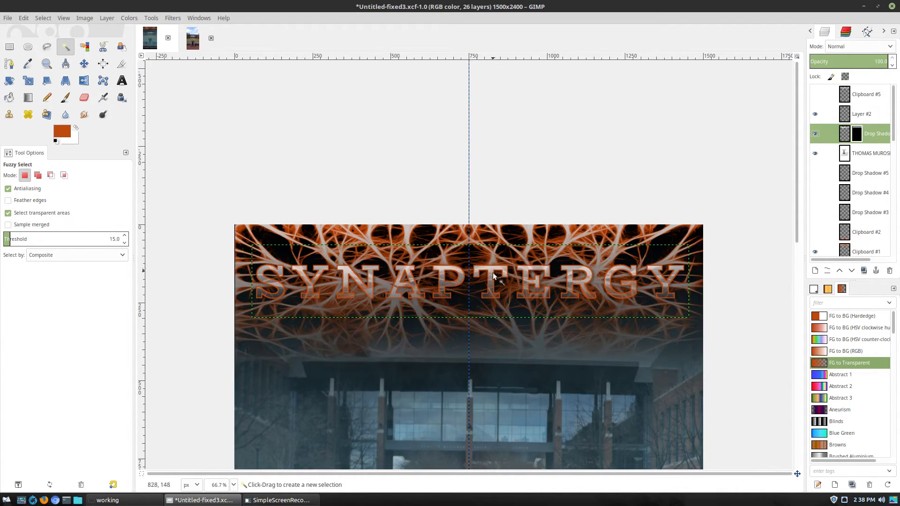
- Make the Drop Shadow mask the editing target and reset colours to black and white
left_click(857, 136)
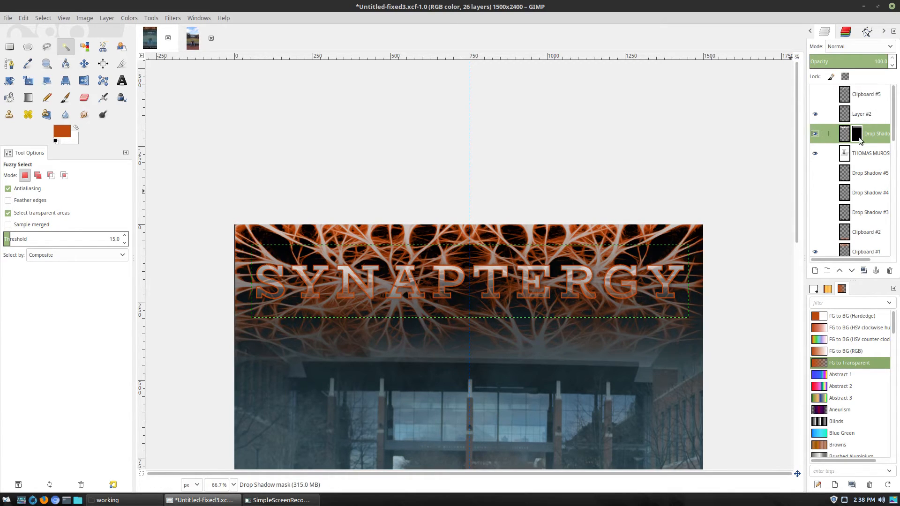
left_click(56, 142)
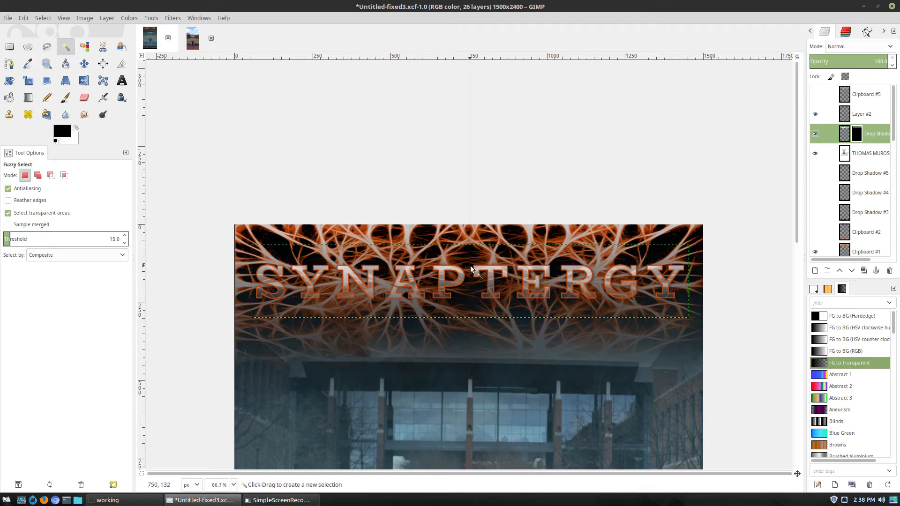
key("g")
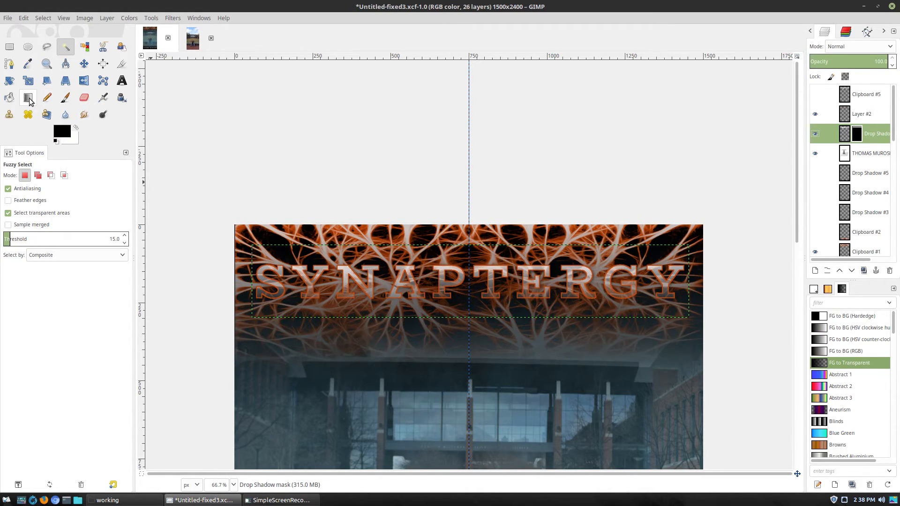
left_click_drag(470, 274, 469, 299)
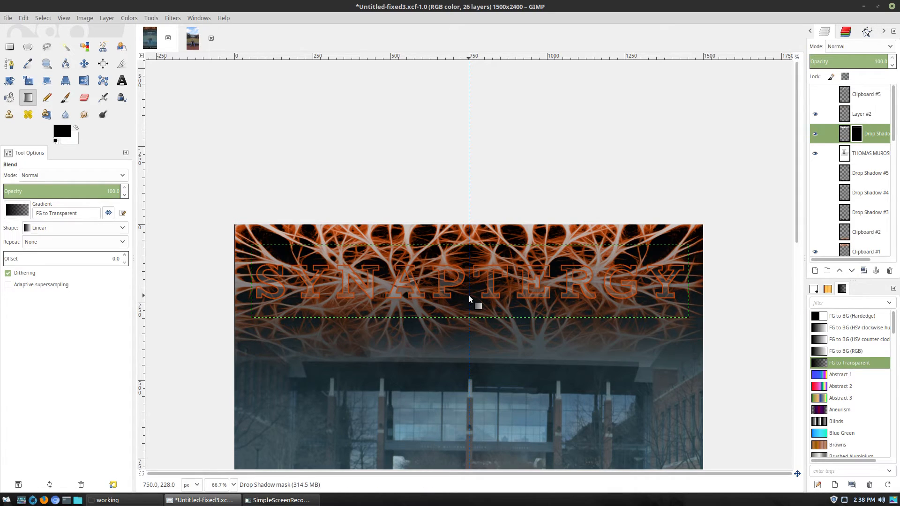
key("ctrl+z")
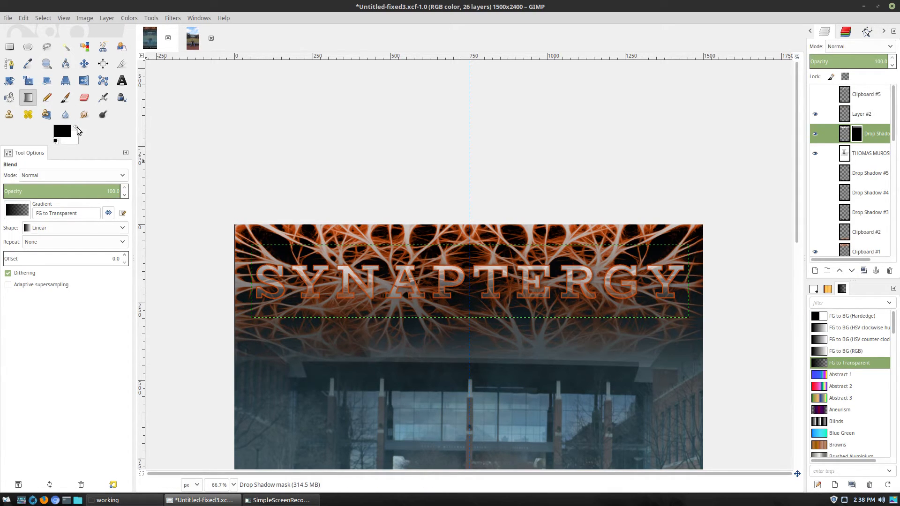
left_click(76, 128)
left_click_drag(468, 270, 468, 296)
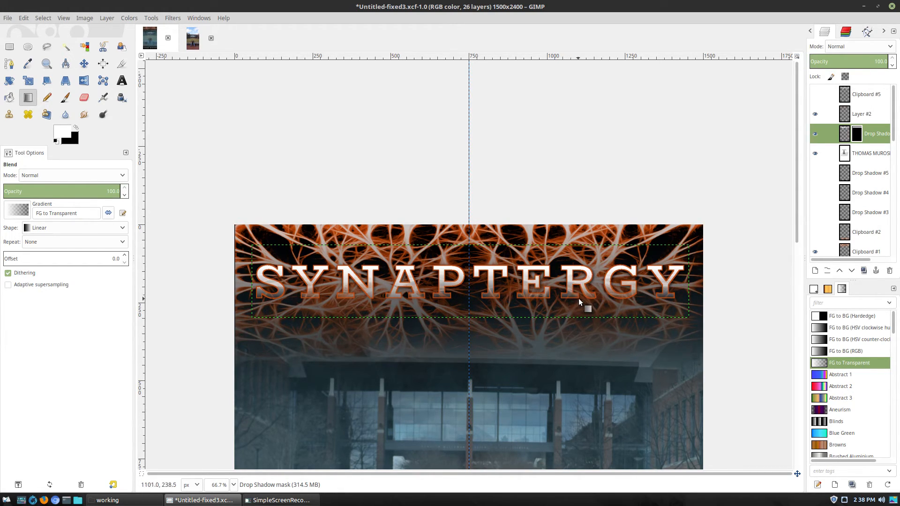
scroll(520, 285, "up", 4, "ctrl")
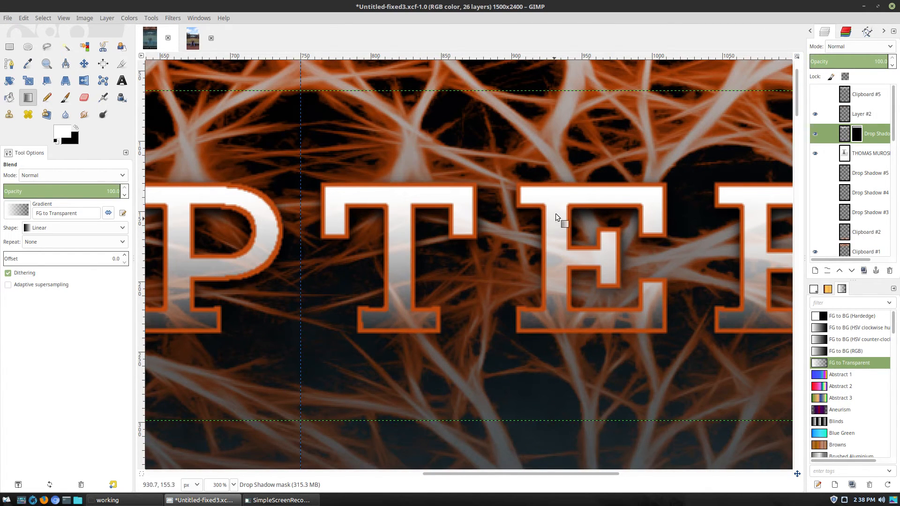
scroll(541, 349, "down", 1, "ctrl")
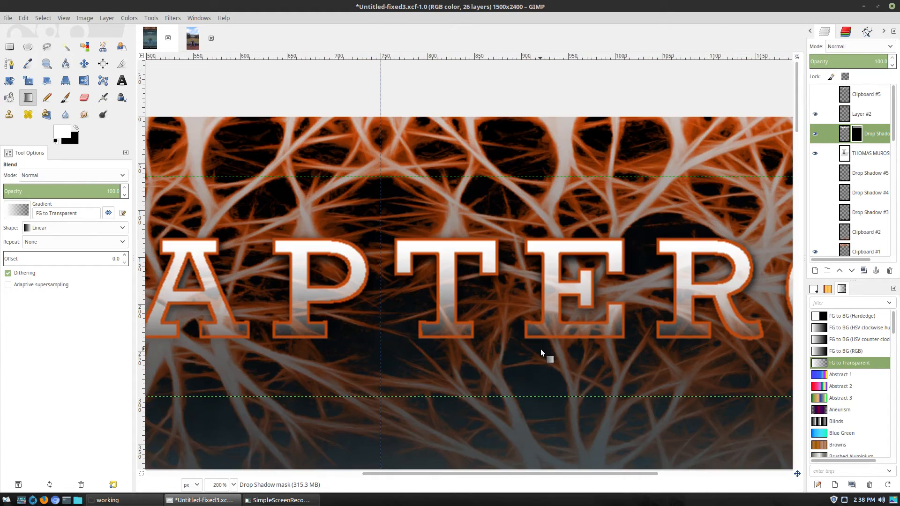
scroll(368, 351, "left", 8)
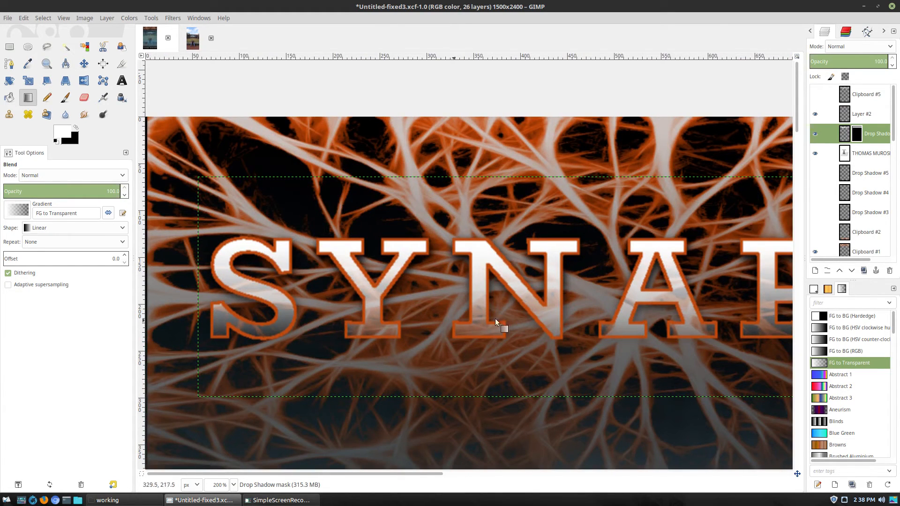
scroll(627, 329, "right", 10)
scroll(621, 330, "down", 1, "ctrl")
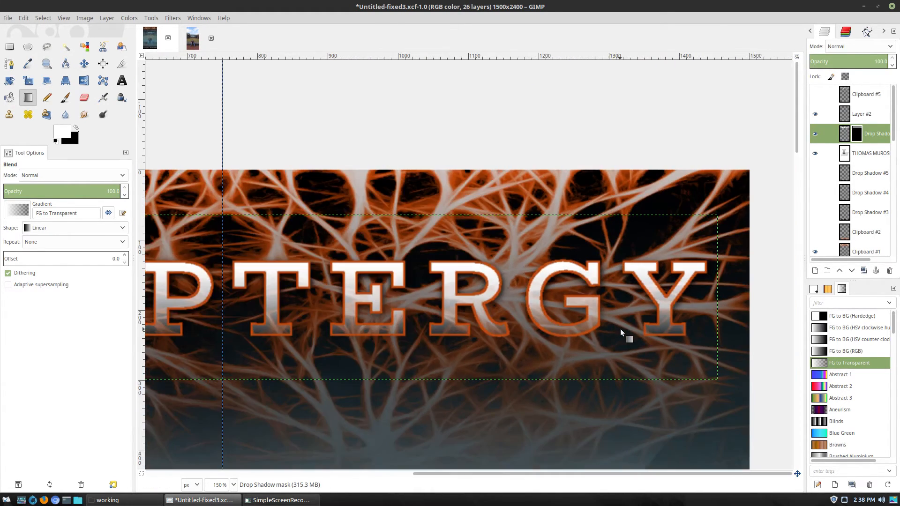
scroll(459, 344, "down", 1, "ctrl")
scroll(458, 342, "down", 5)
scroll(458, 343, "up", 2)
scroll(459, 342, "down", 2, "ctrl")
scroll(459, 342, "down", 3)
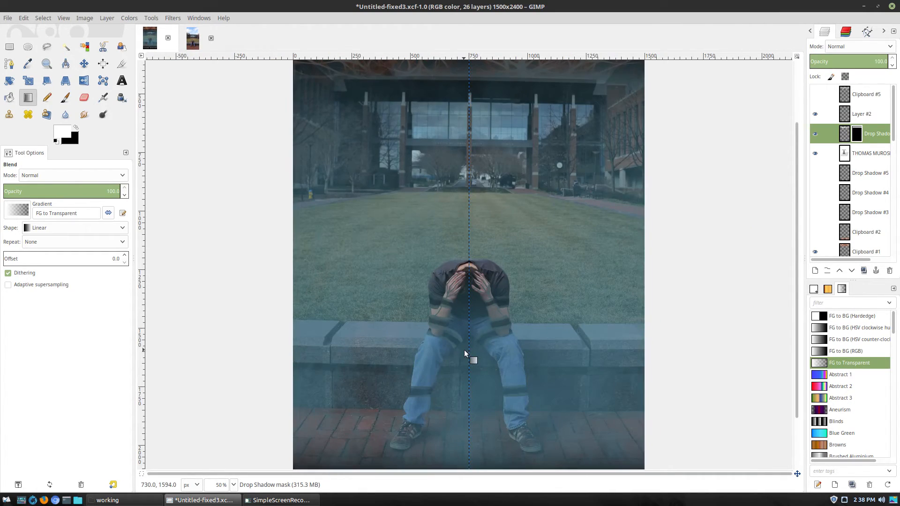
scroll(464, 349, "down", 3)
scroll(465, 353, "up", 6)
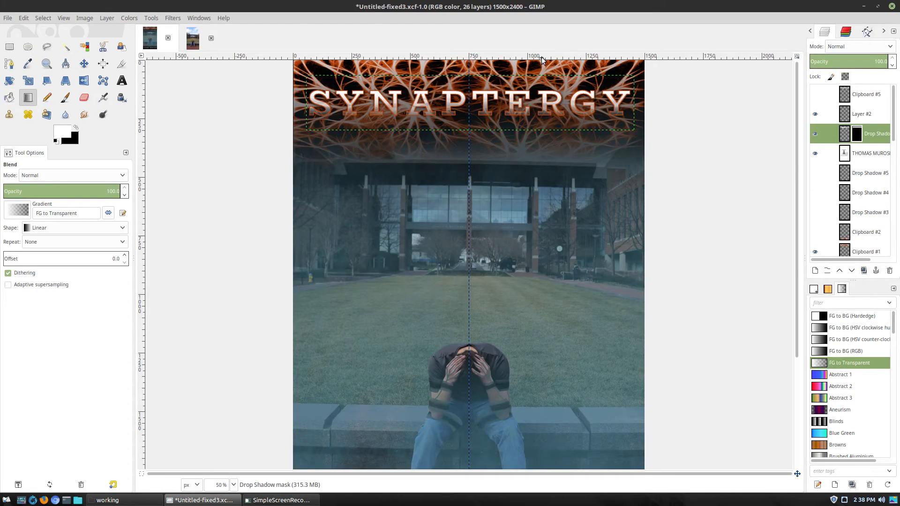
scroll(521, 125, "up", 1, "ctrl")
scroll(516, 133, "up", 2, "ctrl")
scroll(513, 136, "down", 2, "ctrl")
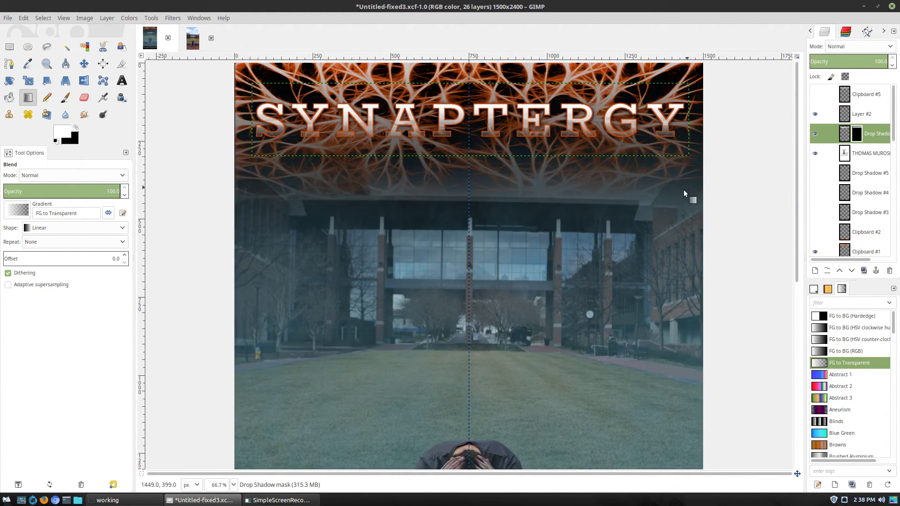
scroll(675, 192, "down", 1, "ctrl")
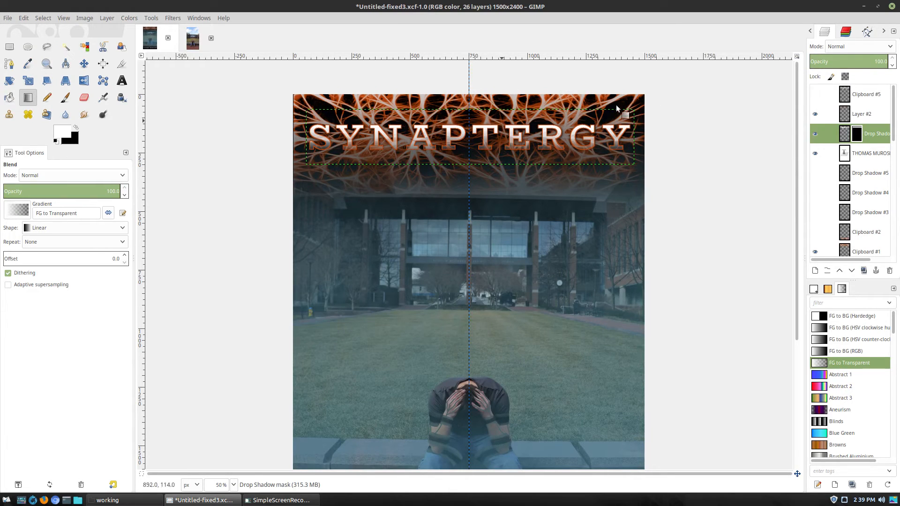
mouse_move(873, 64)
left_mouse_down()
mouse_move(811, 63)
mouse_move(881, 70)
mouse_move(793, 79)
mouse_move(884, 77)
left_mouse_up()
- Display the Drop Shadow layer's mask on the canvas and zoom to the title area
right_click(858, 137)
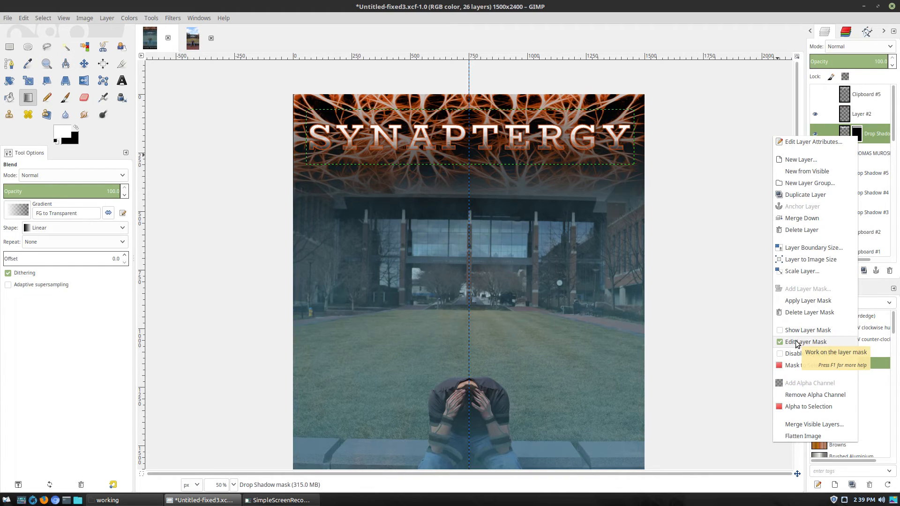
left_click(781, 331)
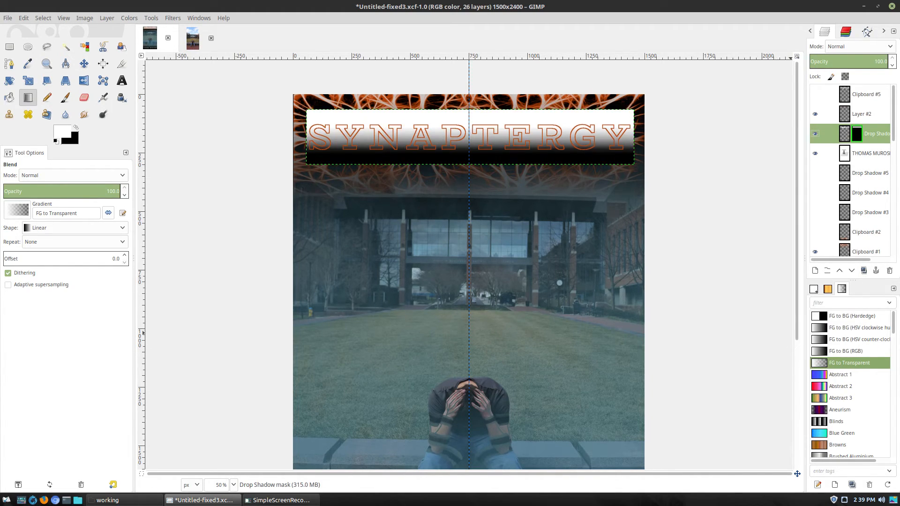
key("1")
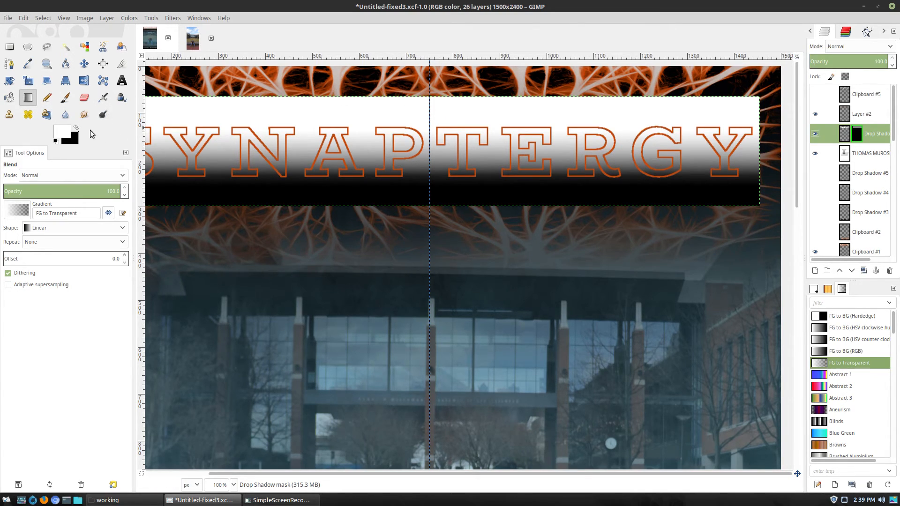
- Draw a black gradient from the banner's bottom edge up to the letter tops, then hide the mask view
left_click(76, 128)
left_click_drag(427, 193, 430, 144)
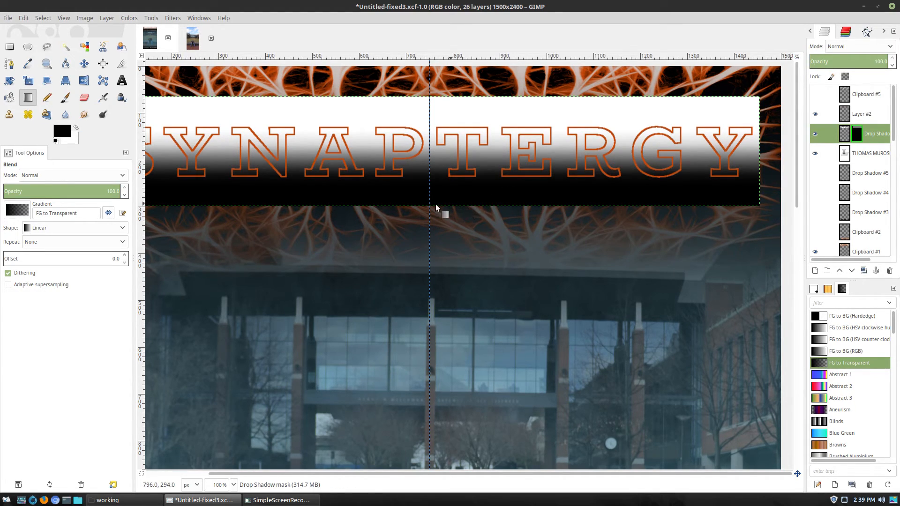
left_click_drag(431, 196, 431, 136)
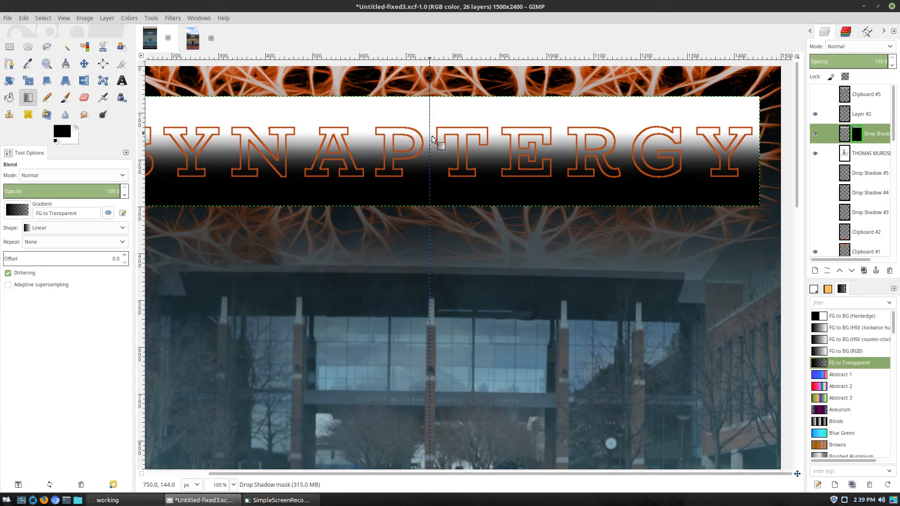
right_click(858, 137)
left_click(784, 334)
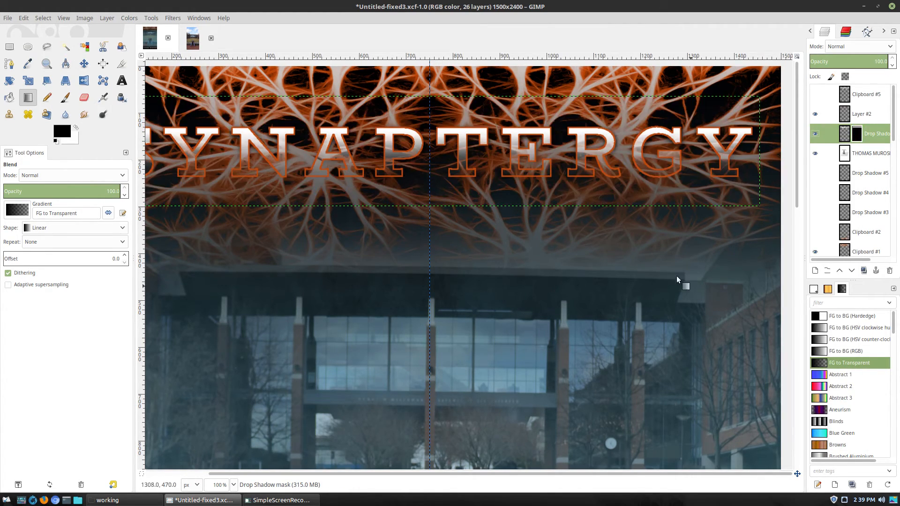
- Disable the Drop Shadow mask and check the solid white, orange-outlined SYNAPTERGY at several zoom levels
scroll(625, 255, "down", 2)
scroll(478, 234, "up", 3)
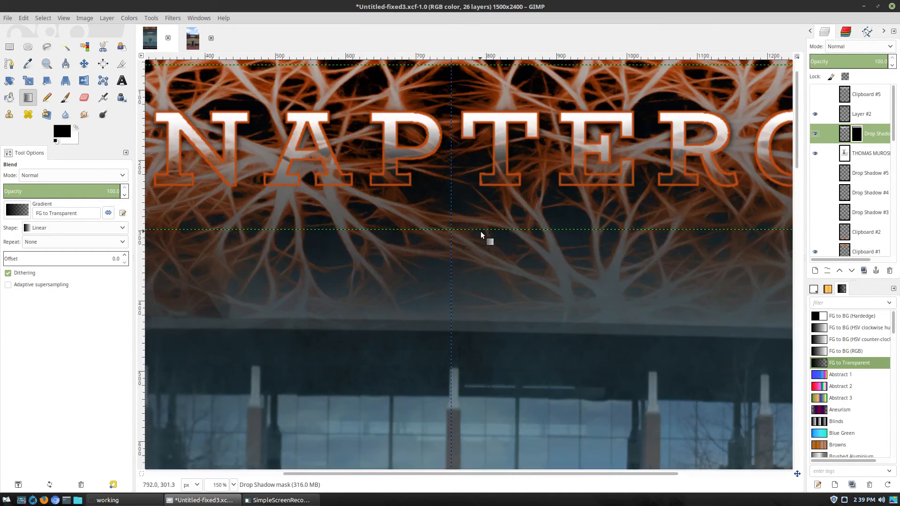
scroll(488, 233, "up", 3)
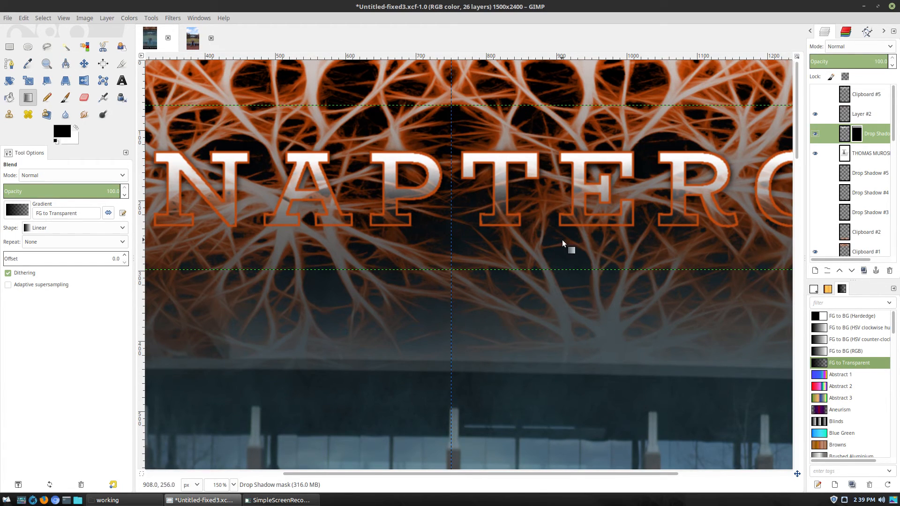
scroll(562, 239, "down", 3)
scroll(612, 303, "down", 2)
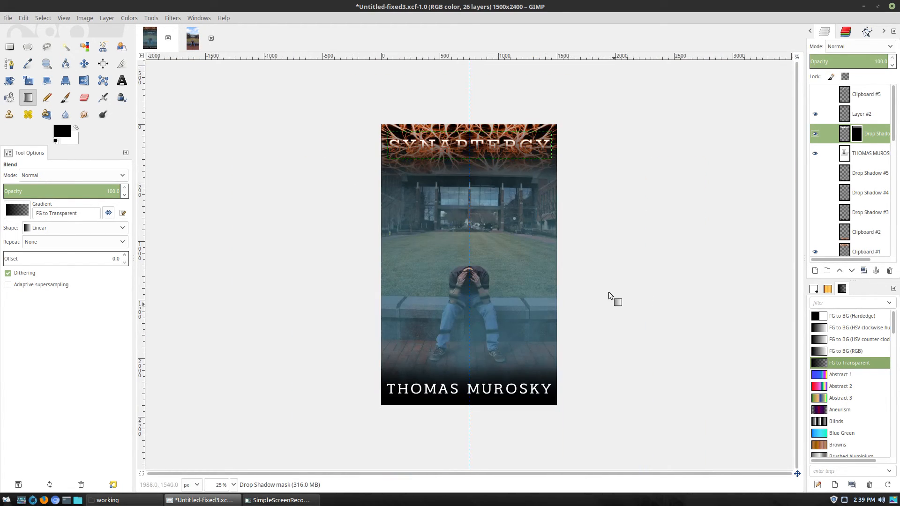
scroll(620, 166, "up", 1)
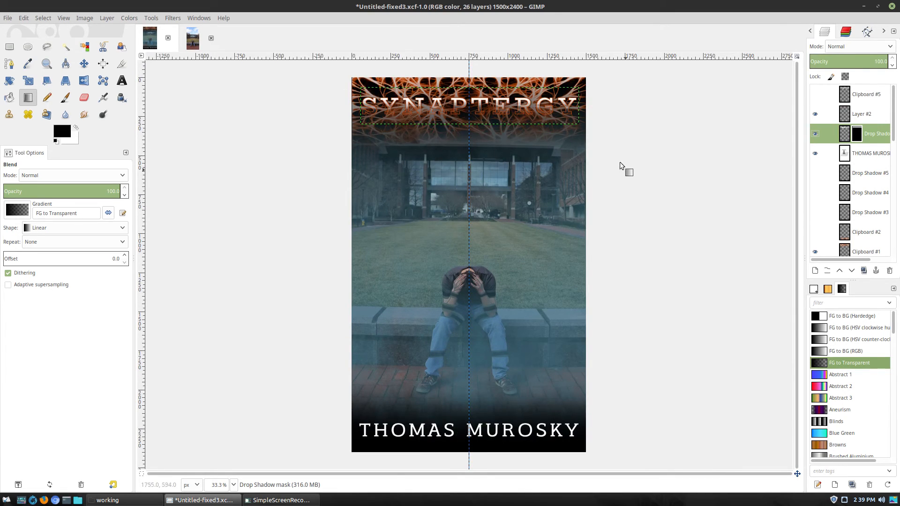
scroll(485, 114, "up", 2)
scroll(661, 125, "up", 1)
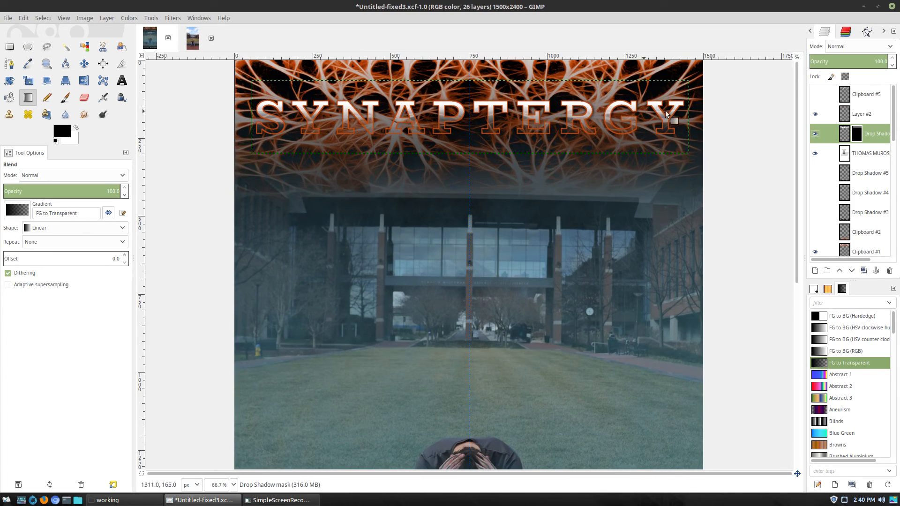
scroll(710, 282, "down", 2)
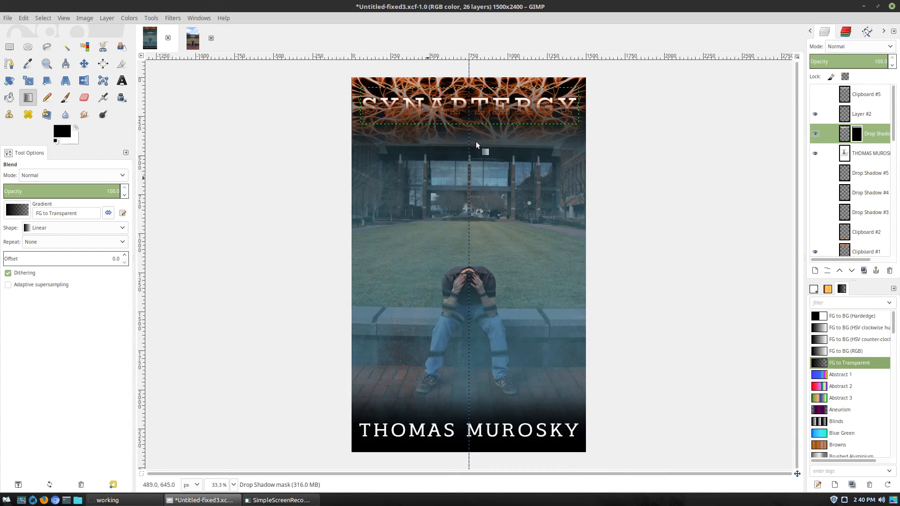
right_click(865, 135)
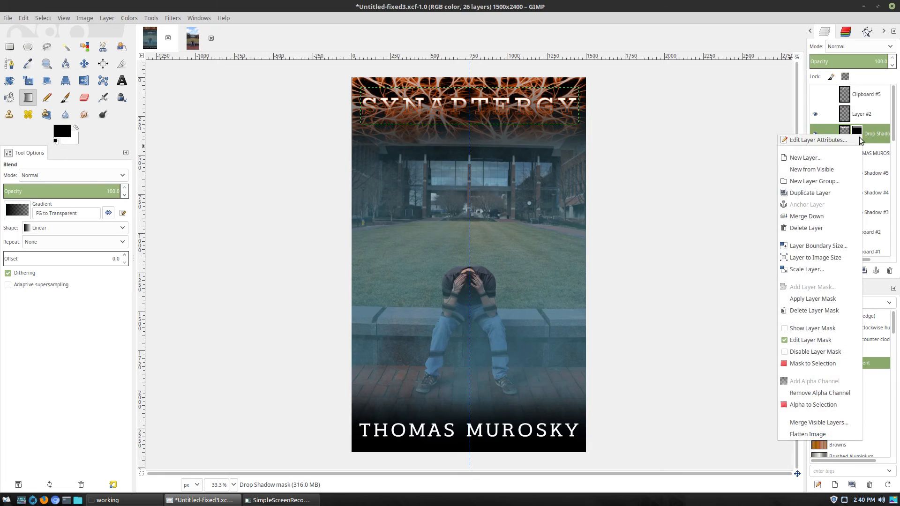
left_click(788, 352)
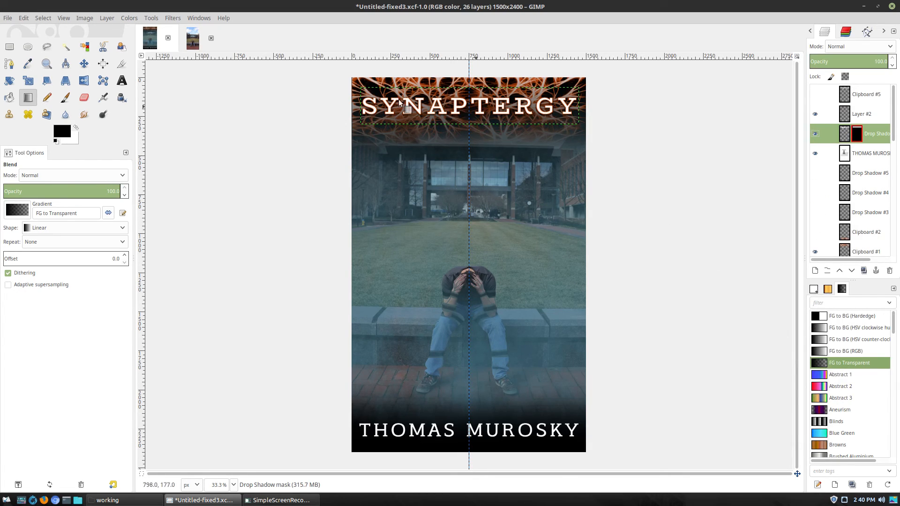
key("1")
key("2")
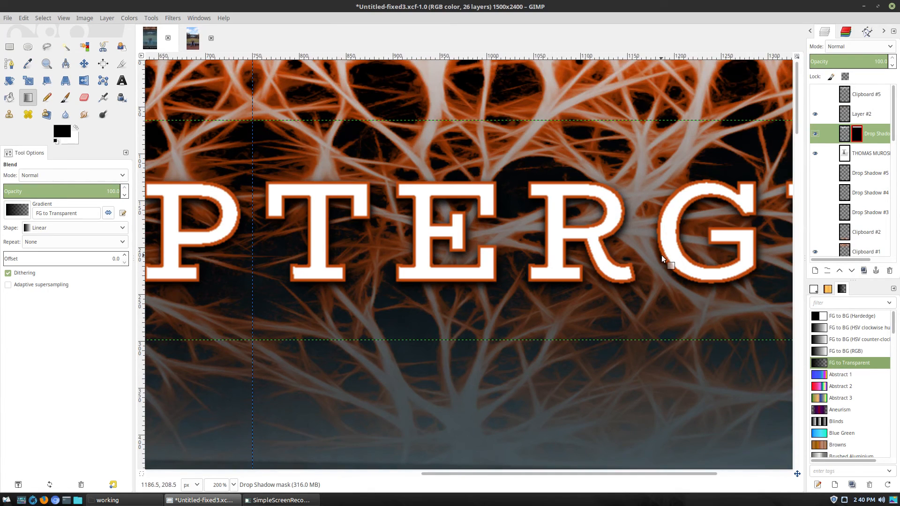
key("shift+2")
key("shift+3")
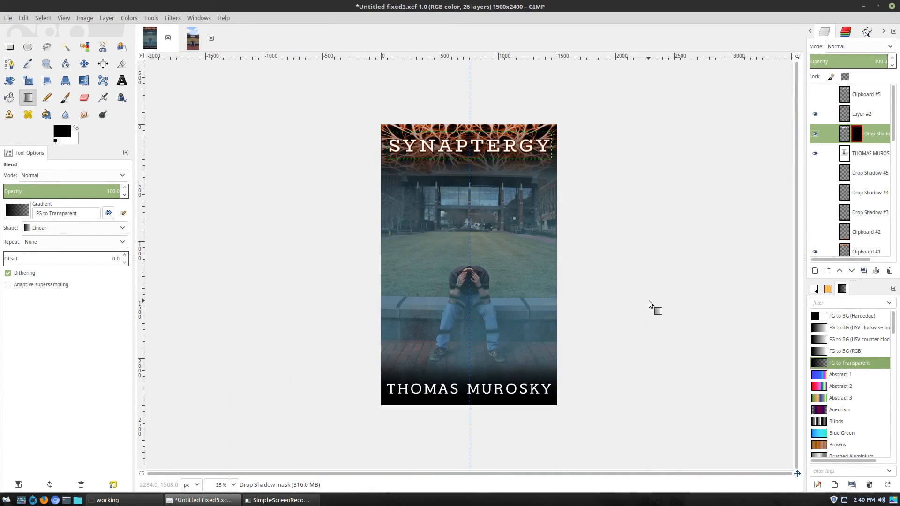